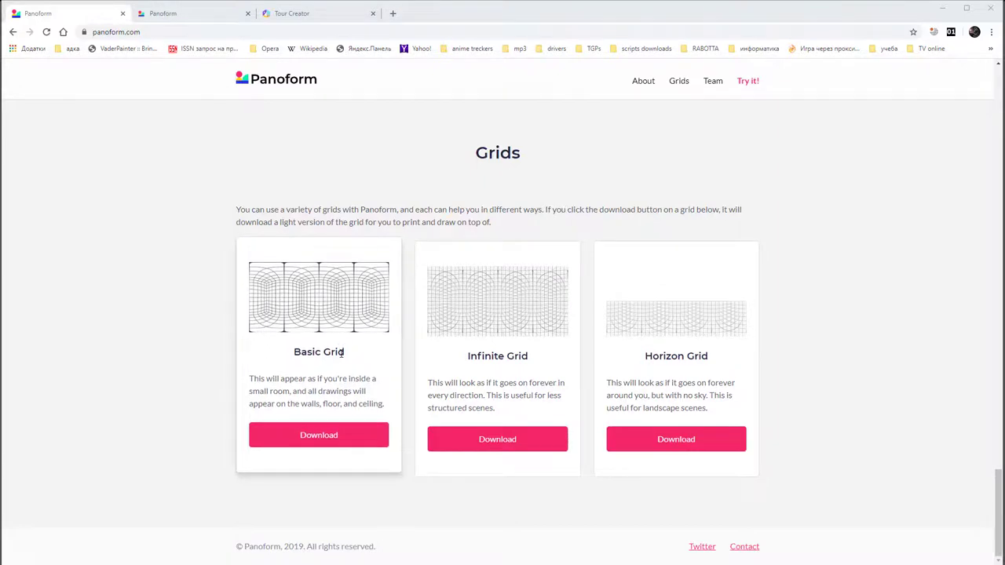
drag(337, 353, 289, 358)
drag(463, 353, 538, 355)
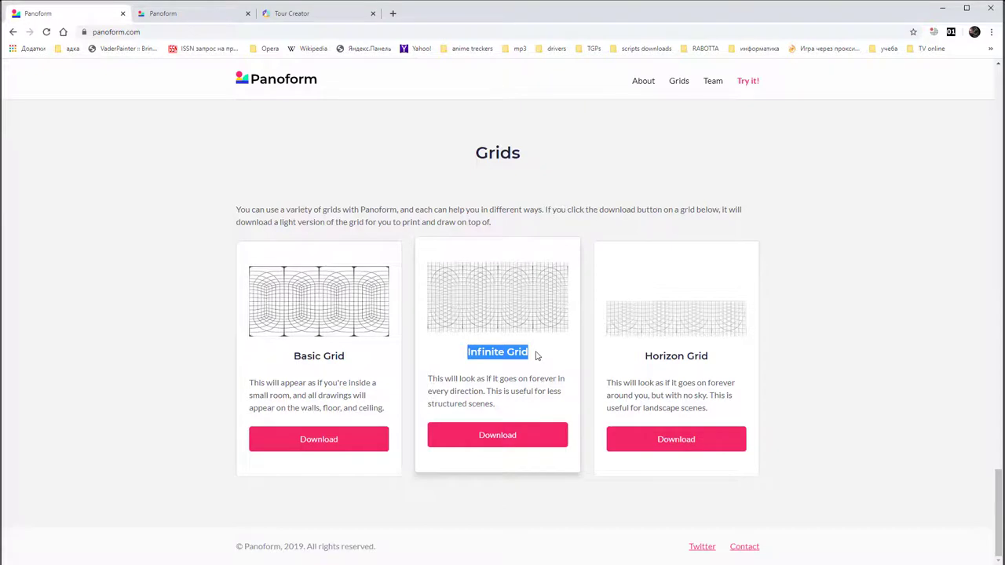
drag(715, 353, 643, 354)
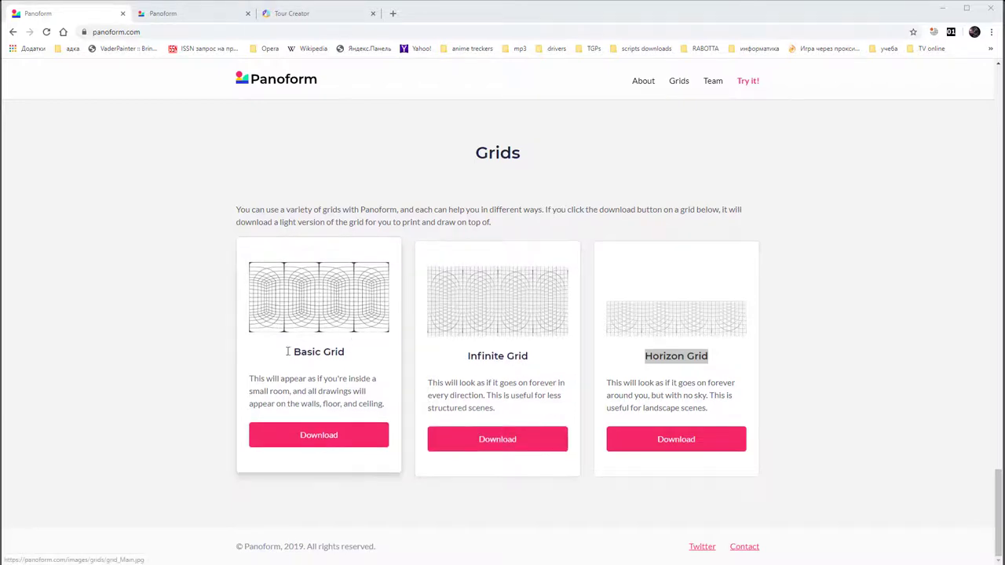
Download the Basic Grid and save it as the JPEG "Каркас VR 1 Basic Grid" in the rstol > 3D VR folder on drive E.
click(292, 436)
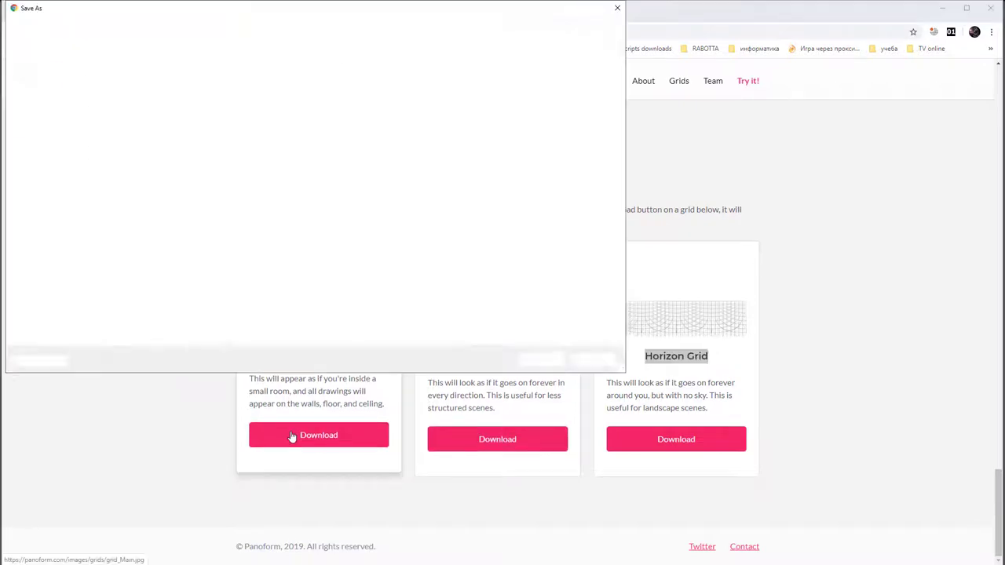
double_click(349, 120)
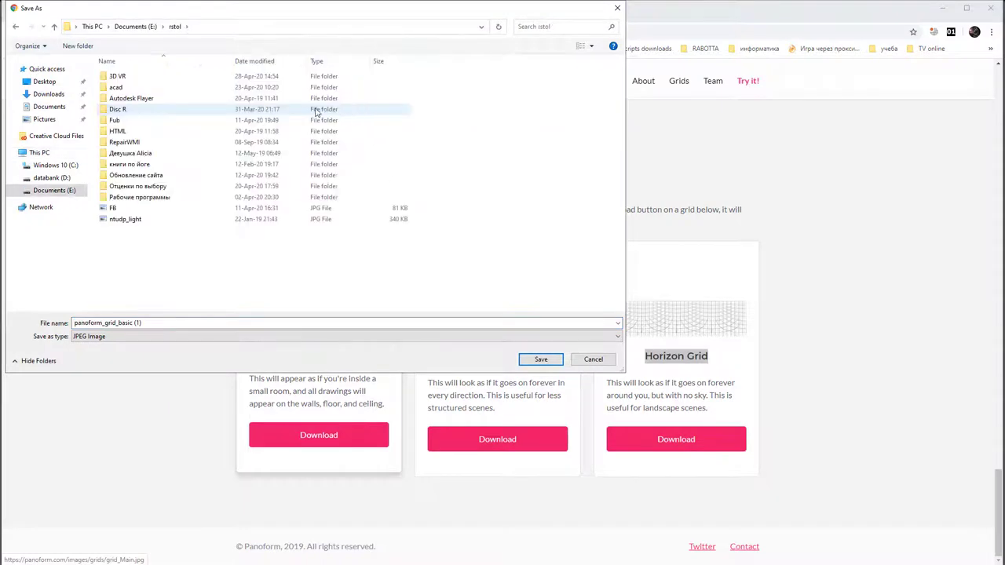
double_click(118, 76)
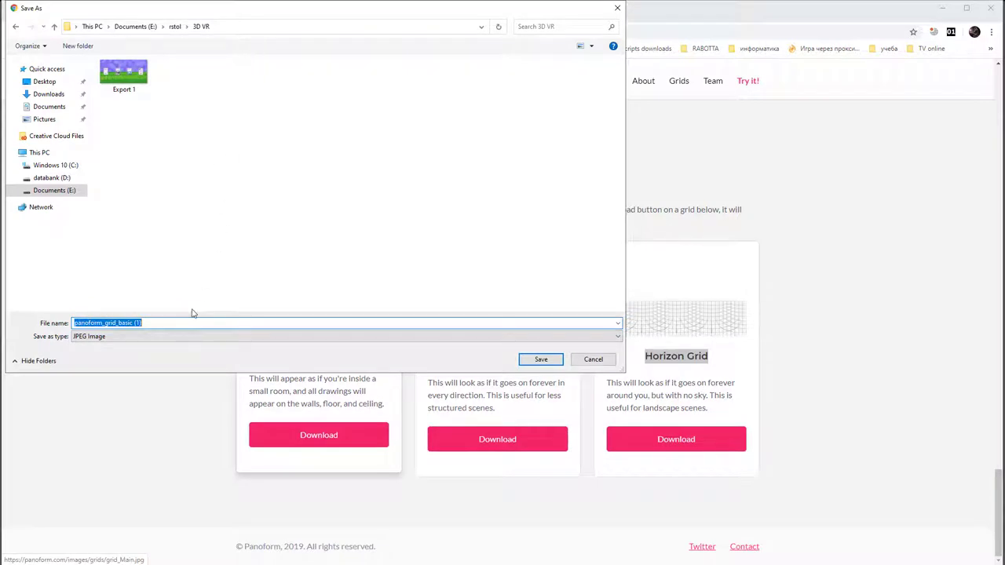
text(Rfhrf)
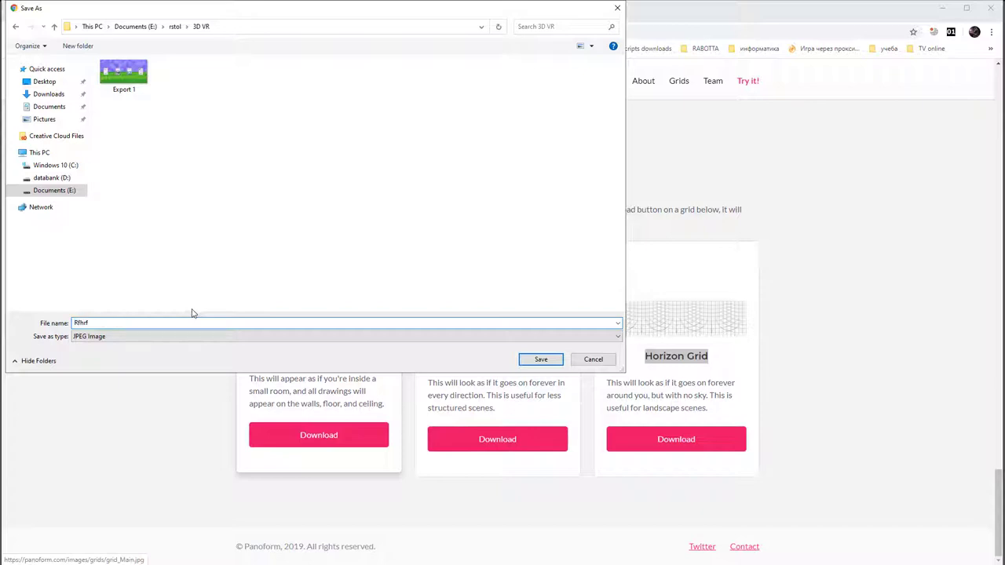
key(ctrl+a)
text(Каркас VR 1 Basic Grid)
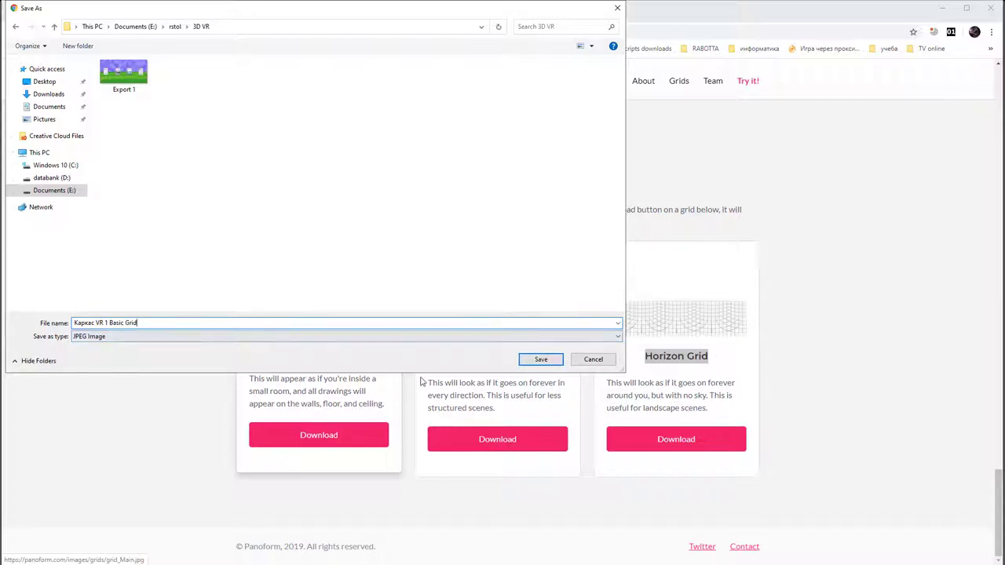
click(541, 360)
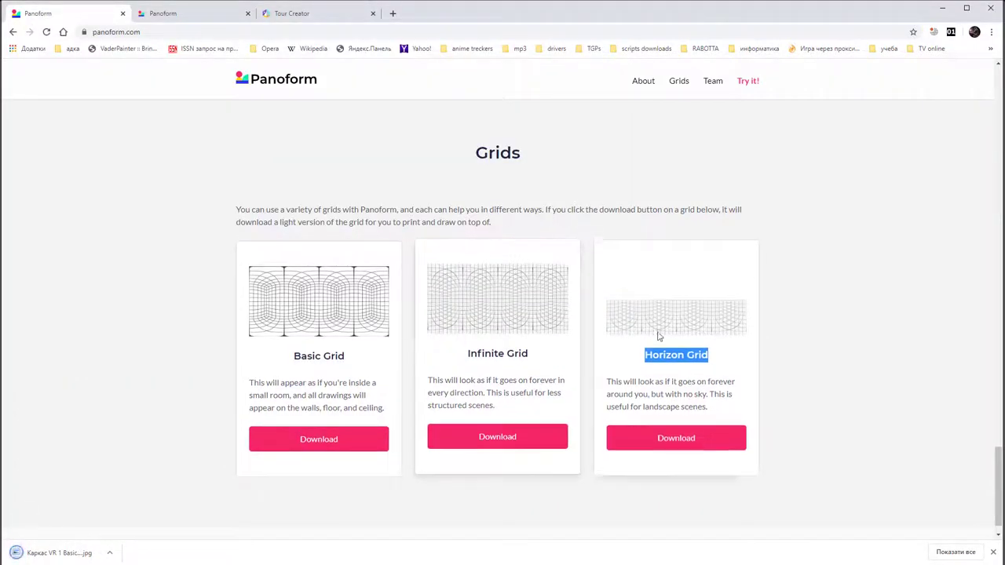
Minimise the browser and open the rstol > 3D VR folder in File Explorer.
scroll(496, 280, down, 1)
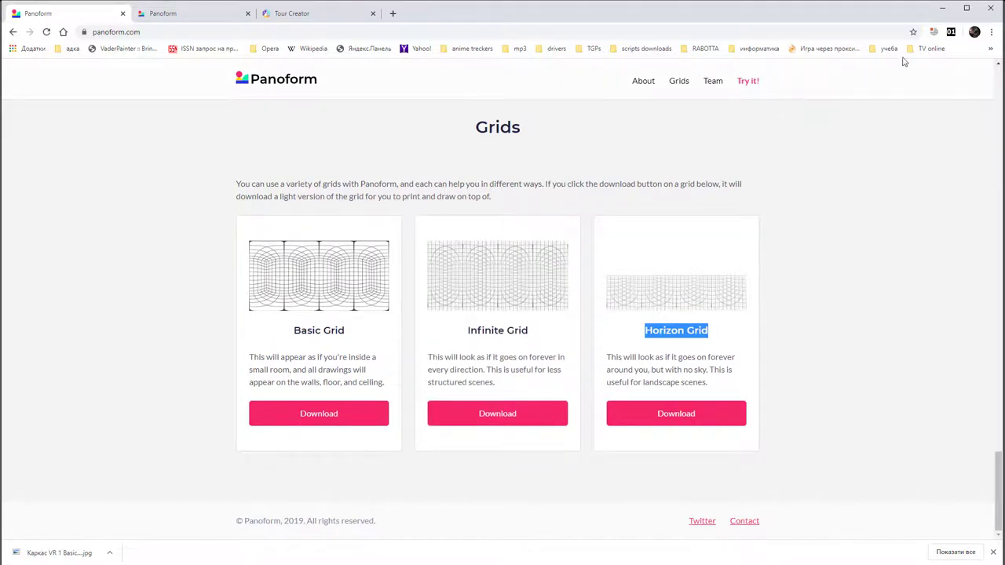
click(943, 8)
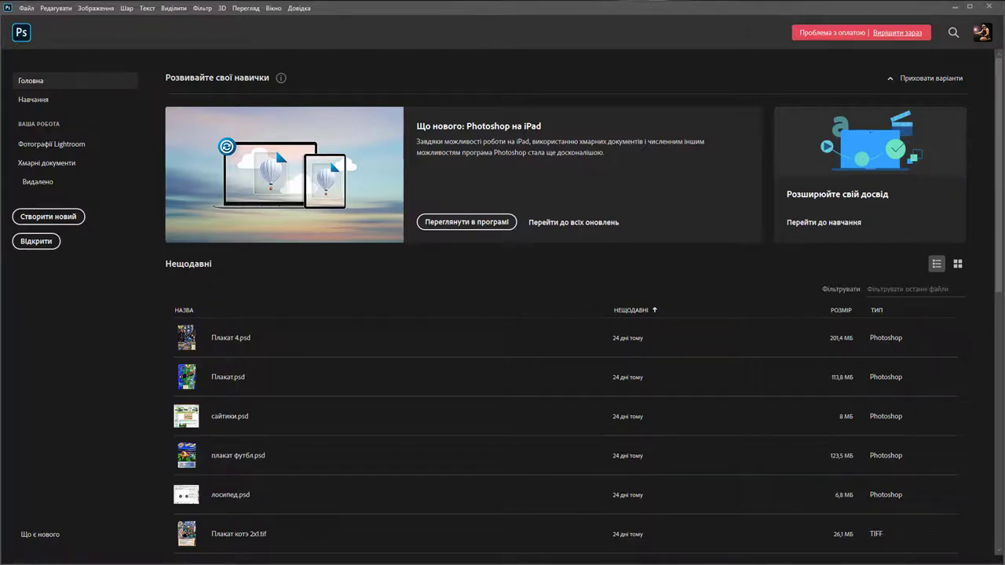
key(super+e)
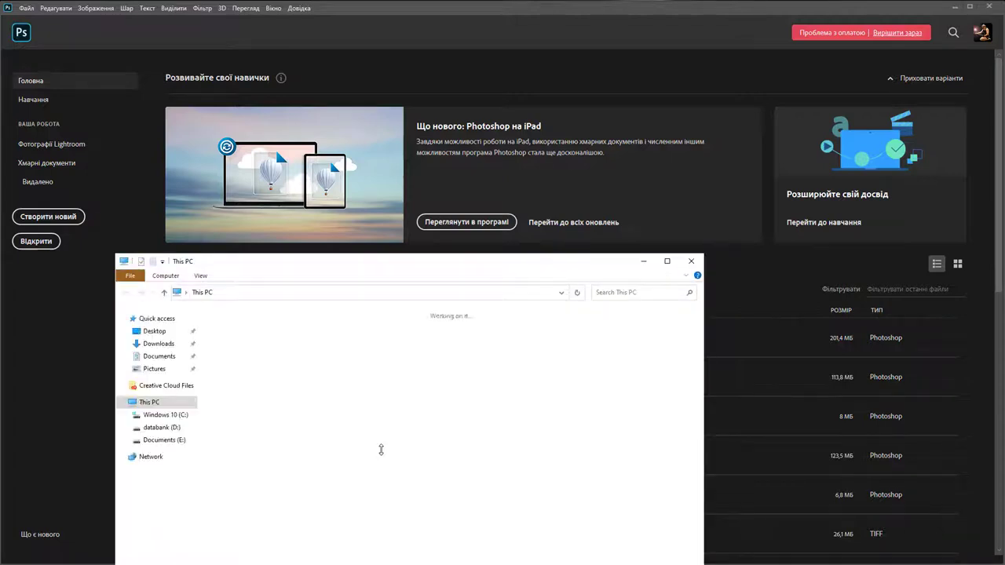
click(156, 332)
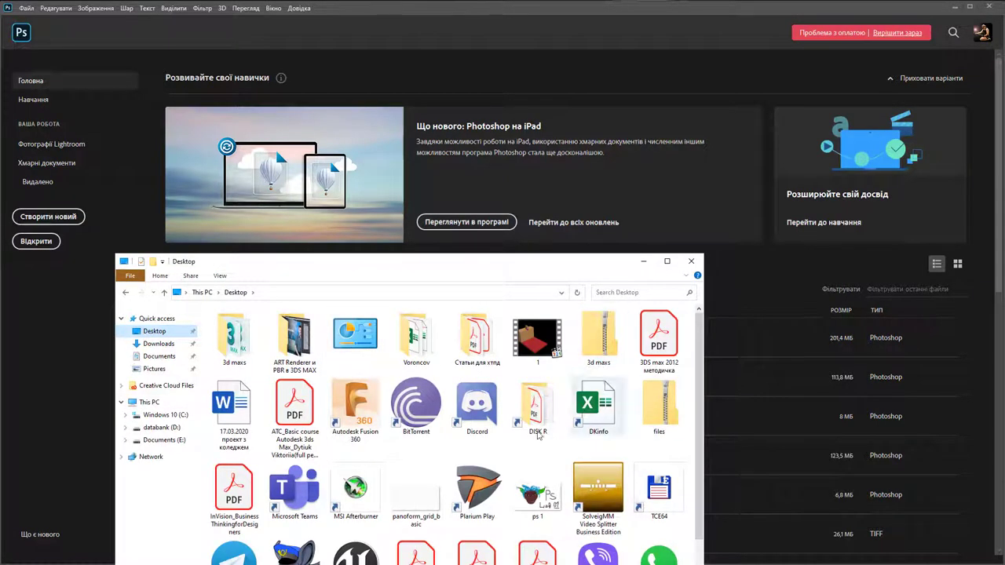
click(485, 436)
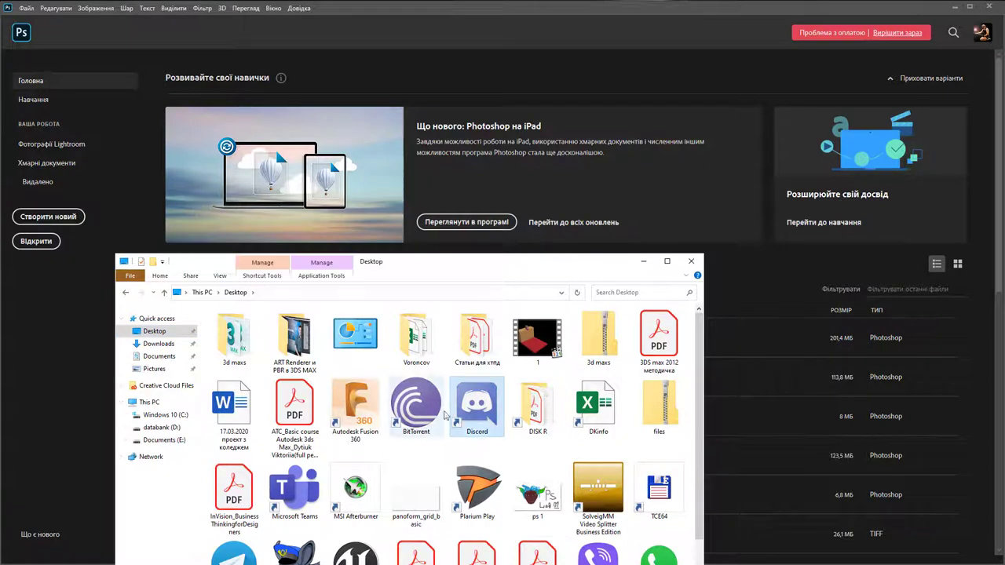
scroll(479, 450, down, 1)
scroll(481, 446, up, 1)
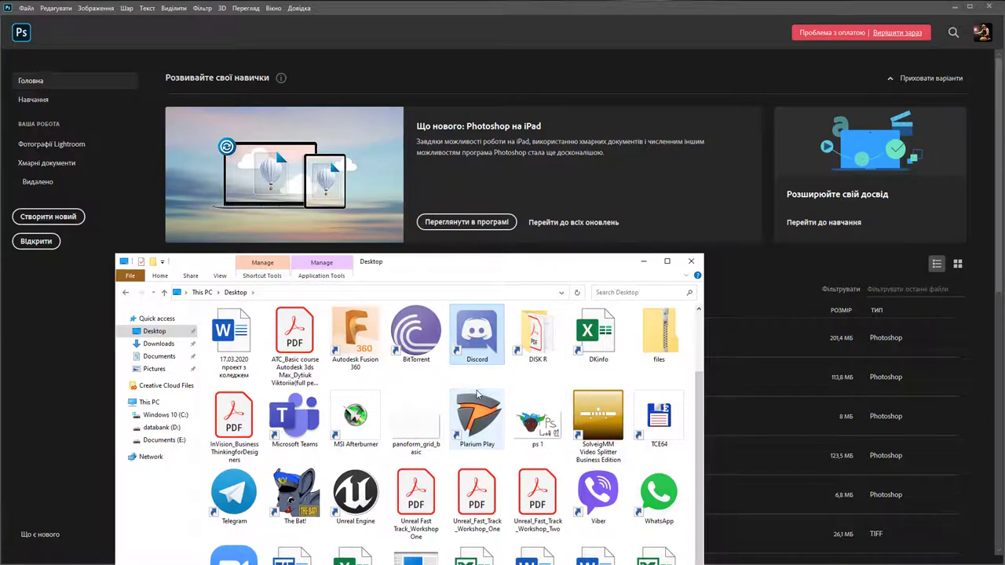
click(522, 351)
double_click(522, 351)
double_click(228, 323)
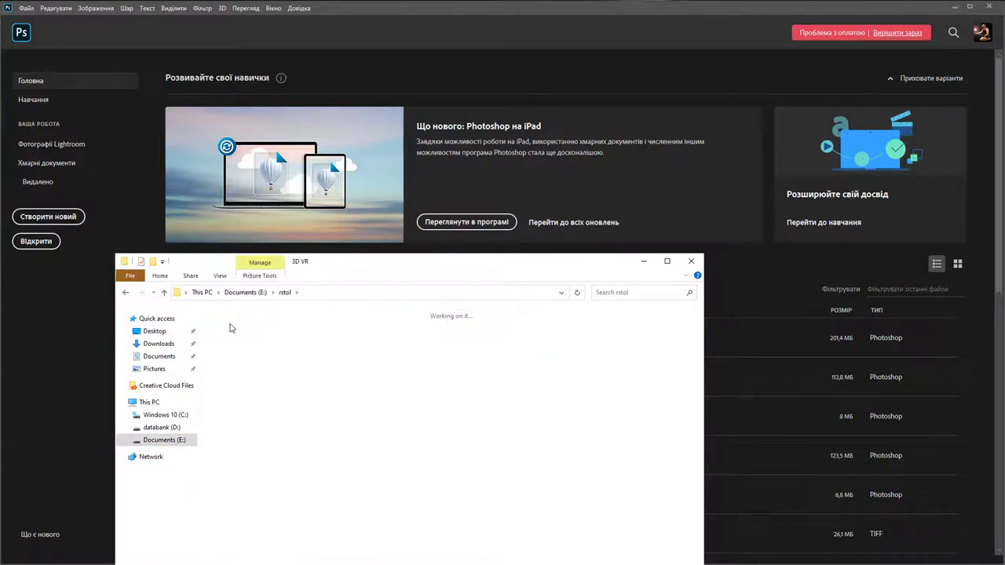
Open "Каркас VR 1 Basic Grid" from the folder in Photoshop, close File Explorer and collapse the floating character settings.
drag(419, 358, 741, 374)
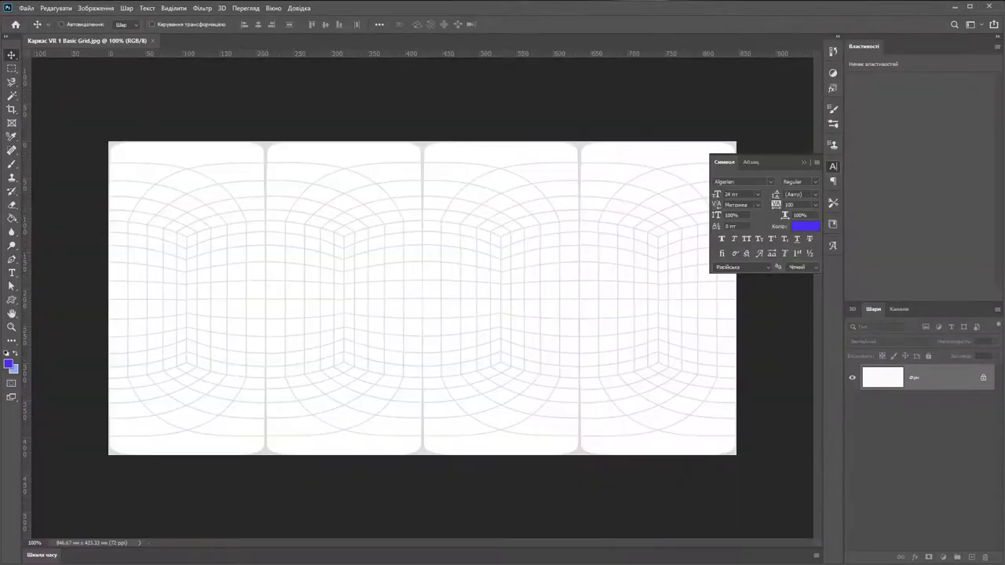
click(696, 261)
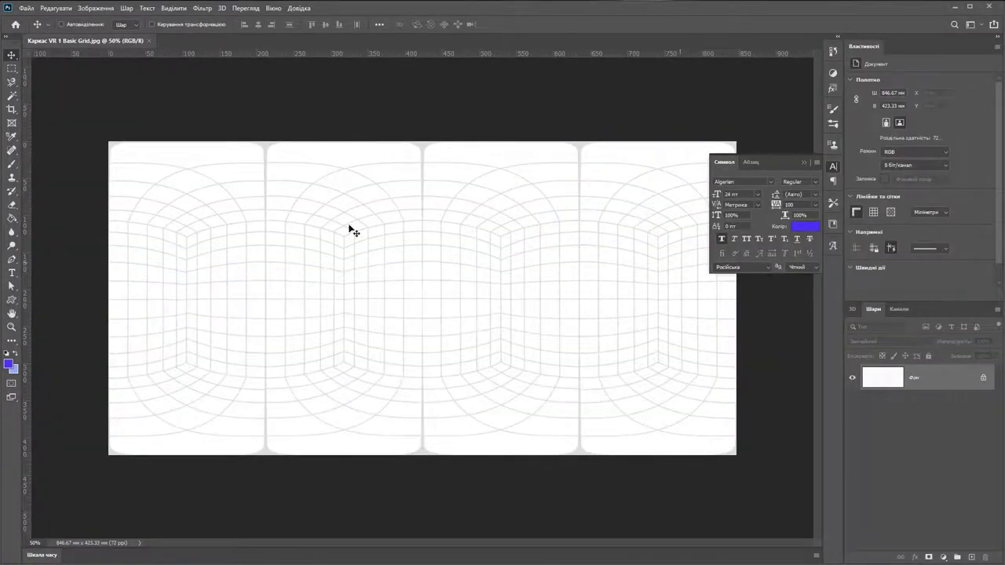
click(803, 161)
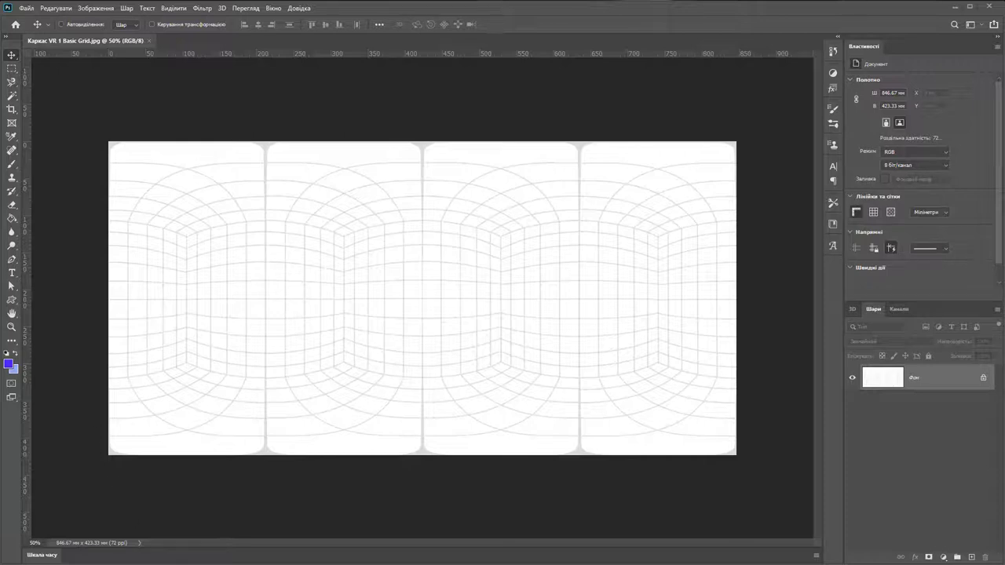
Return to the 3D VR folder, view the Rift Grid image in an enlarged Windows Photo Viewer window and close the viewer.
key(alt+Tab)
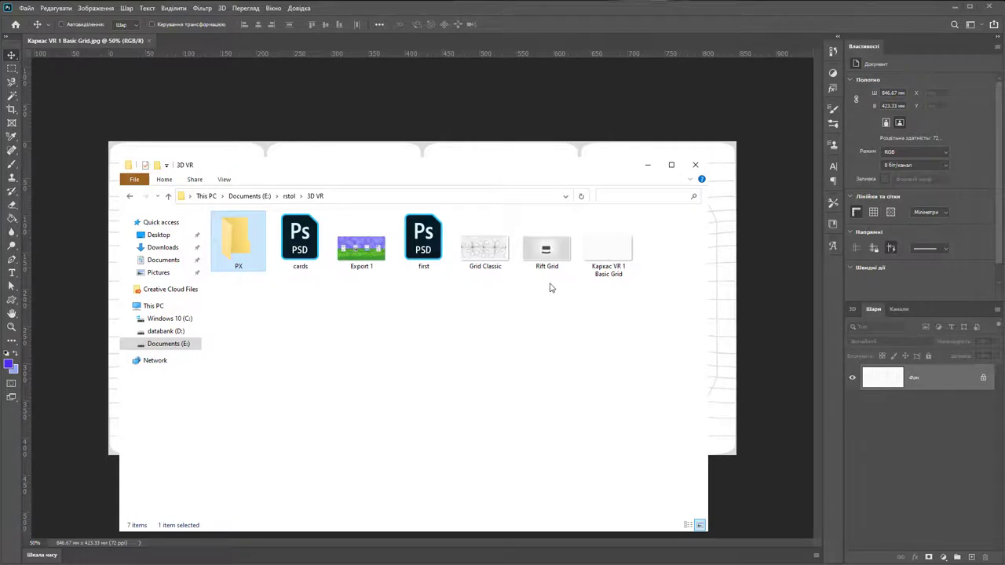
click(546, 257)
double_click(546, 257)
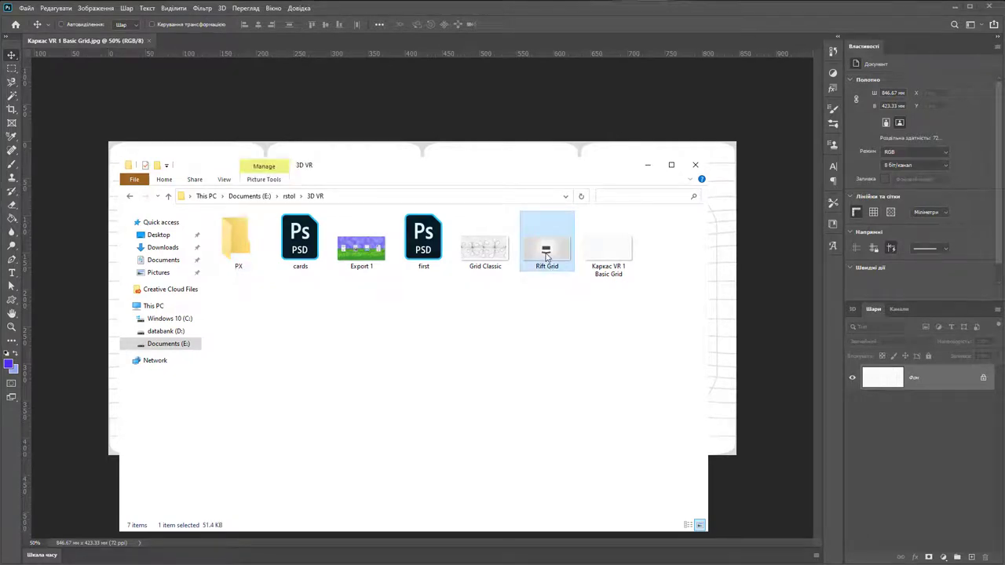
double_click(738, 11)
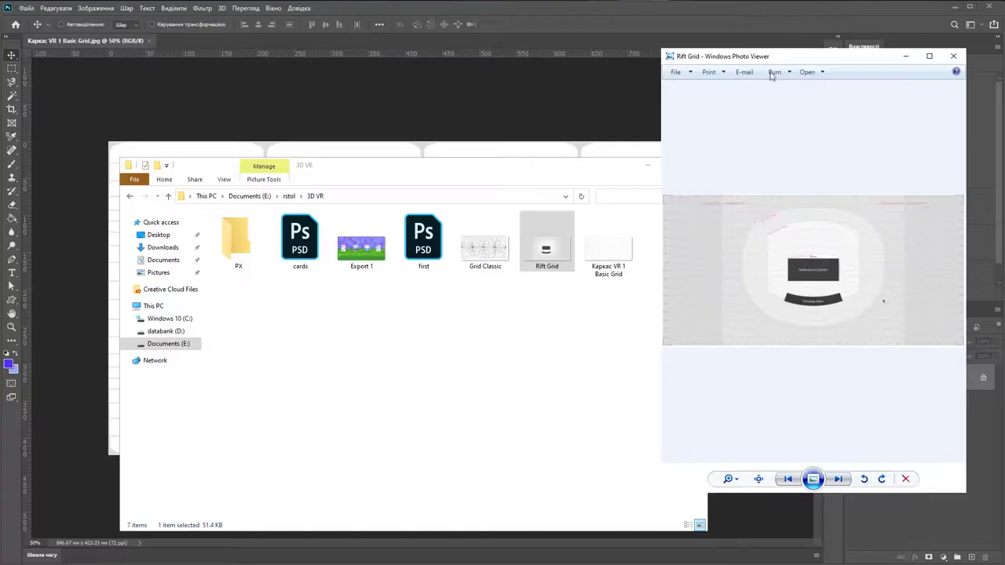
drag(770, 49, 362, 49)
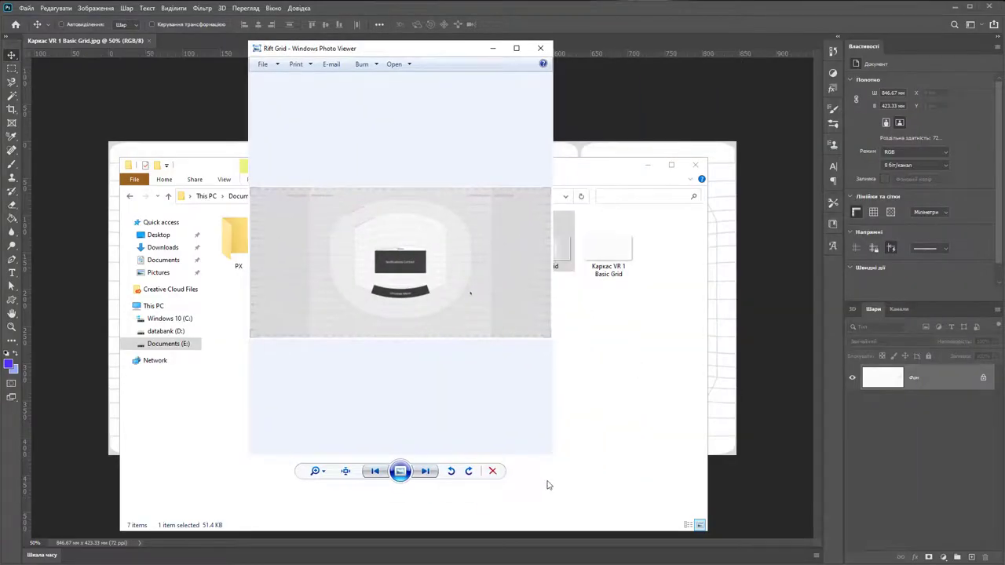
drag(553, 284, 825, 283)
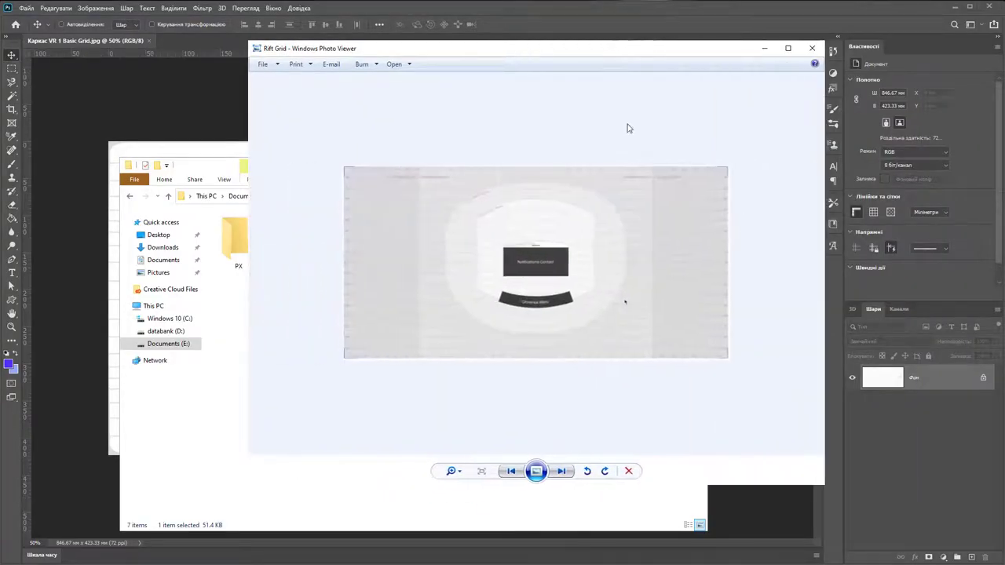
drag(588, 44, 479, 54)
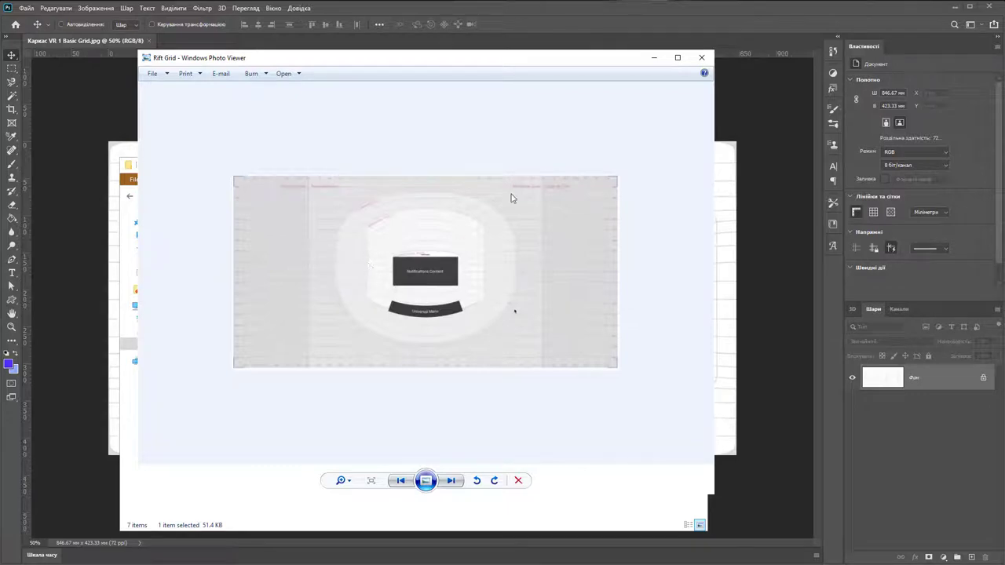
click(701, 57)
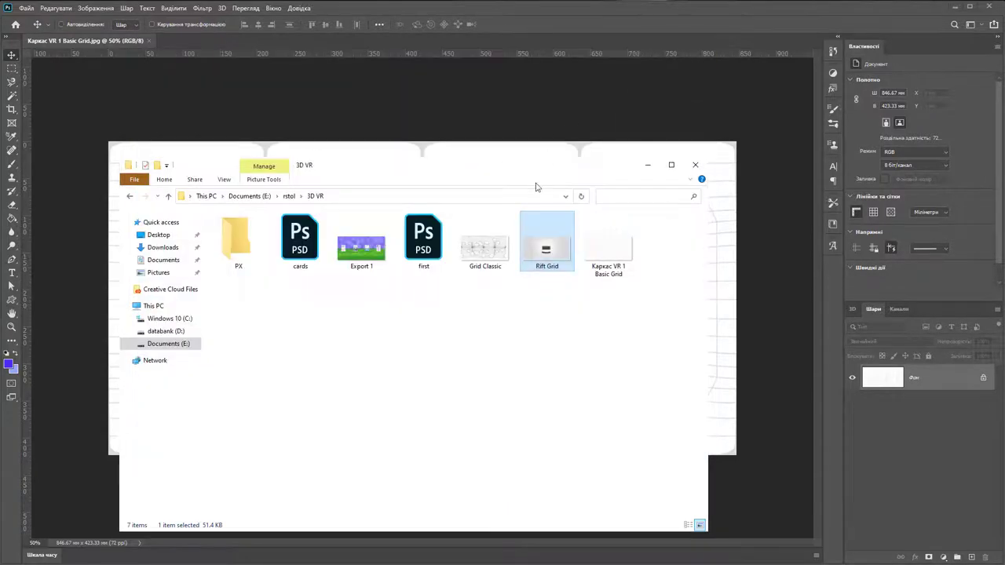
View the Grid Classic image from the same folder, and close both the viewer and File Explorer.
double_click(505, 250)
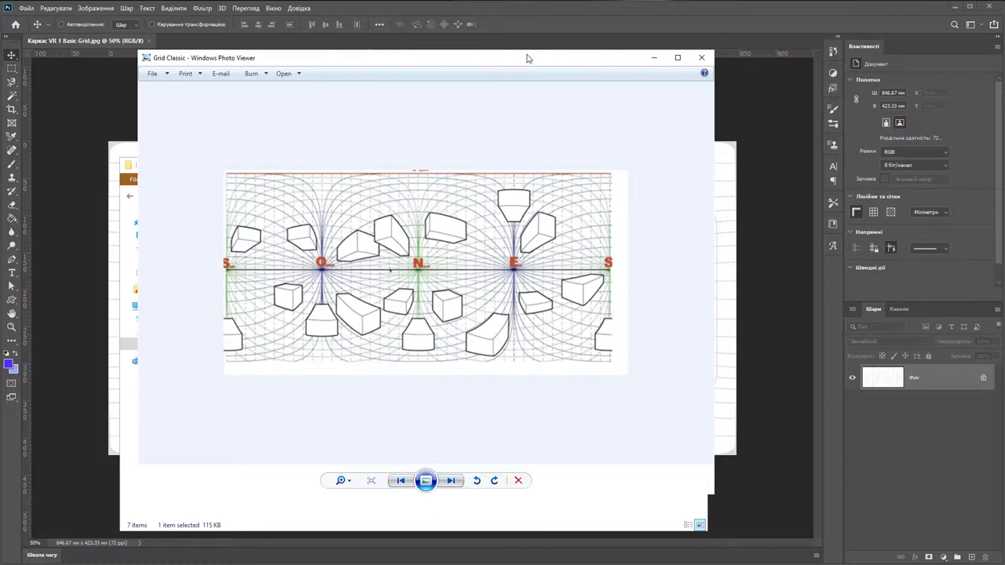
drag(527, 56, 482, 49)
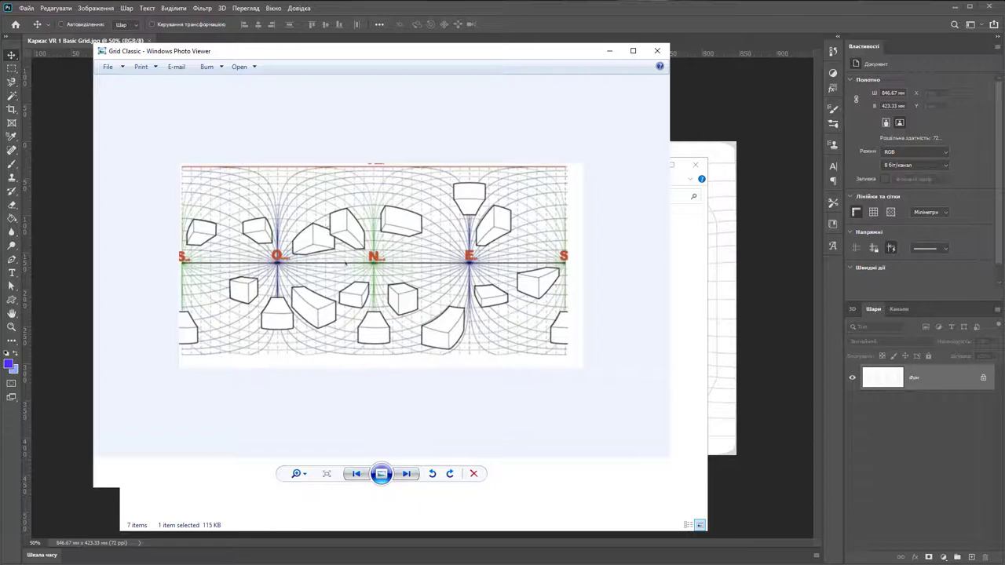
click(658, 52)
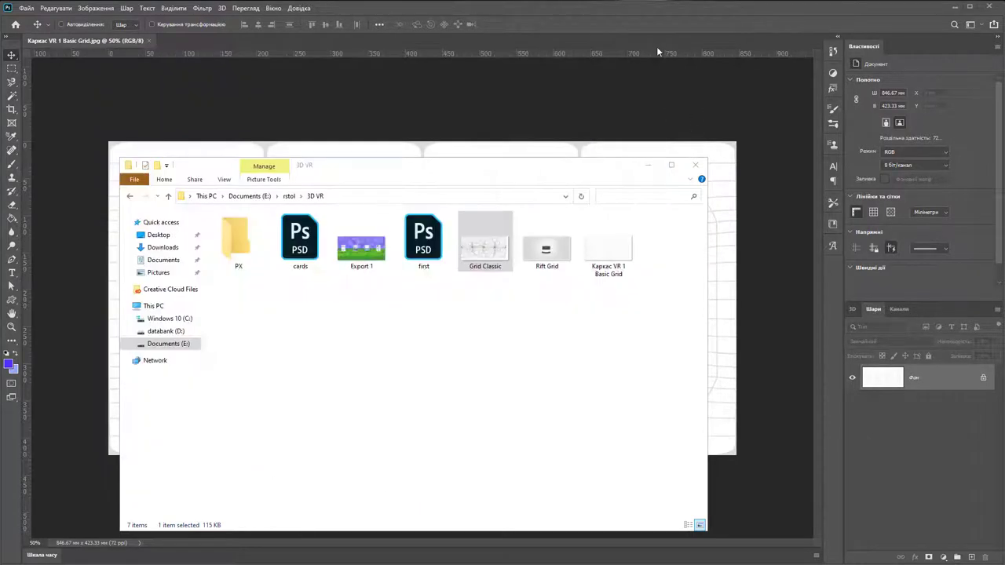
click(695, 165)
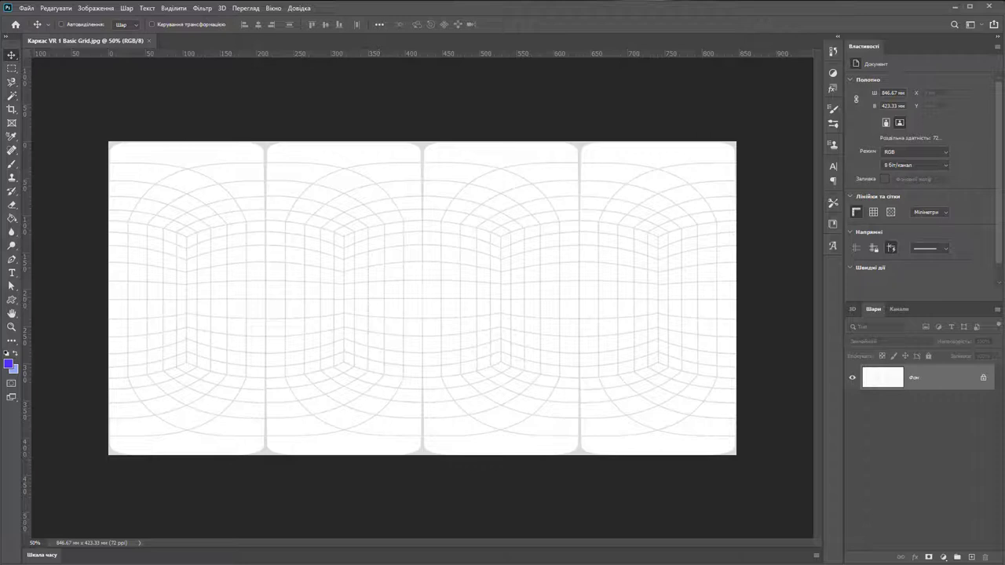
Convert the locked background of the grid image into a regular layer and duplicate it.
key(e)
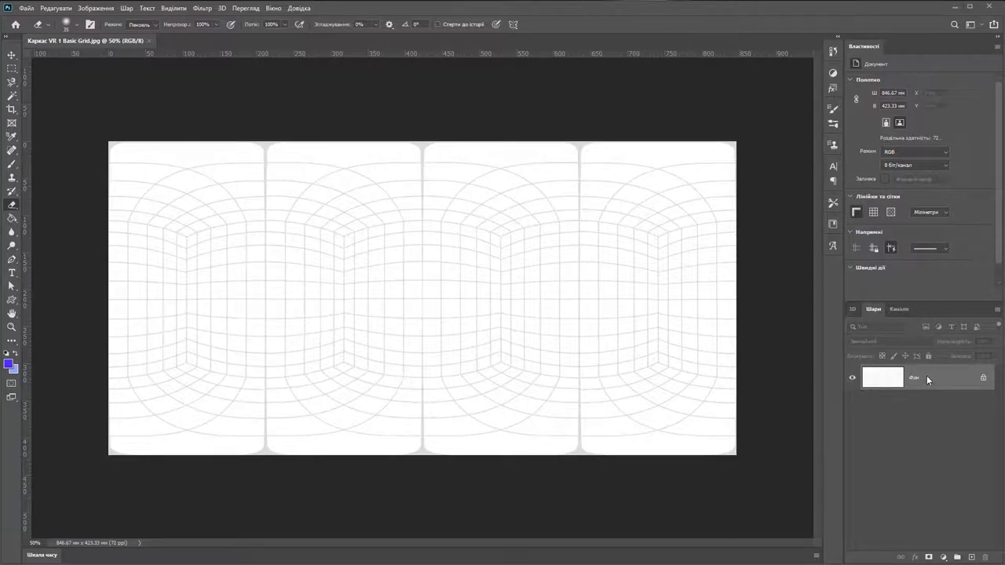
double_click(887, 376)
click(729, 228)
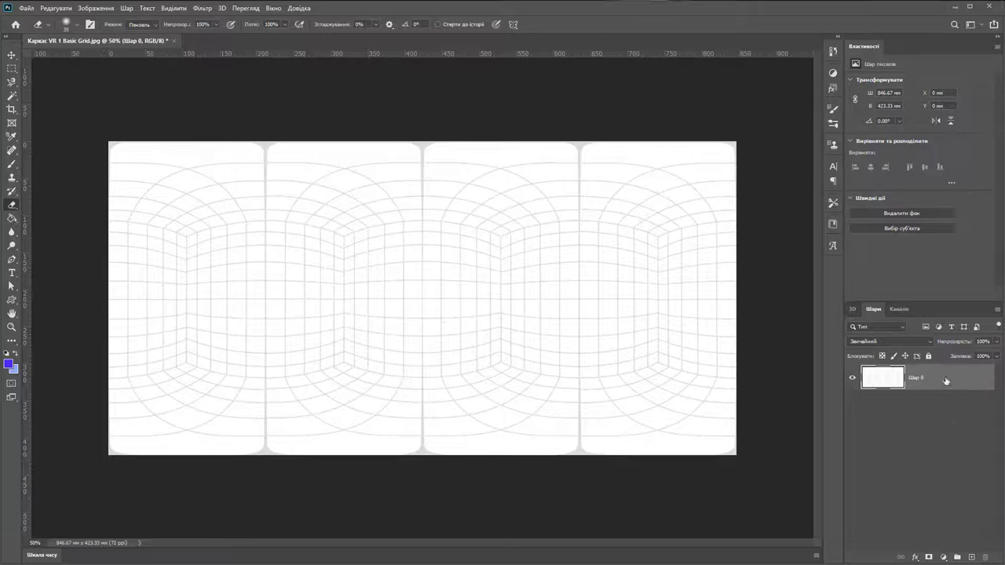
right_click(916, 377)
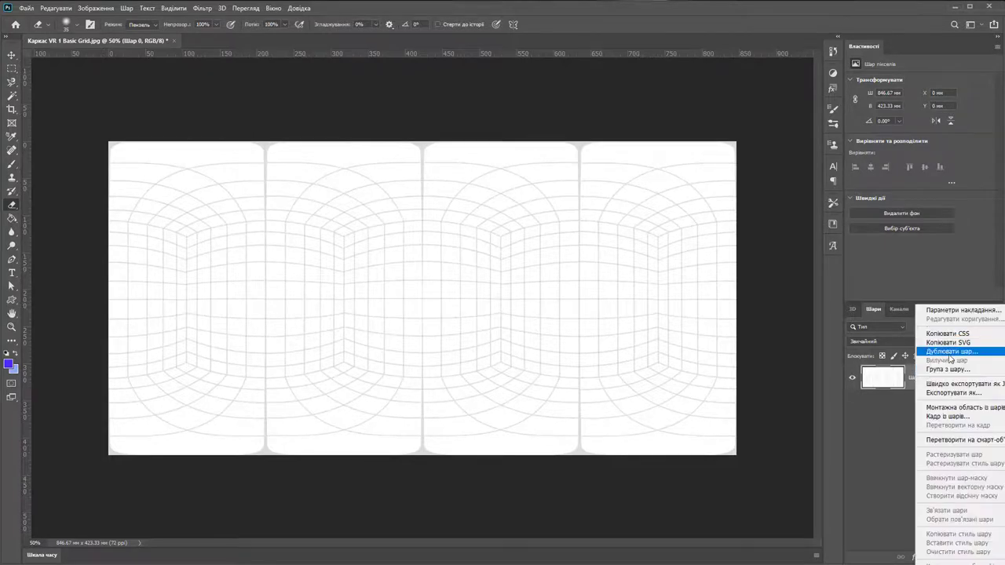
click(950, 352)
click(723, 223)
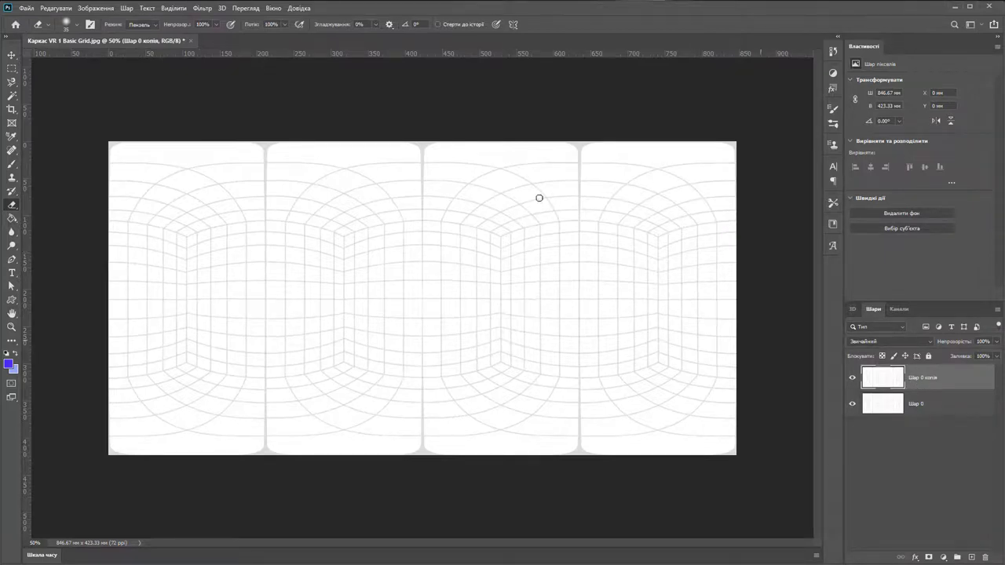
Create a new spherical panorama layer from the duplicated grid layer and rotate the 3D camera to look around the panorama.
click(223, 8)
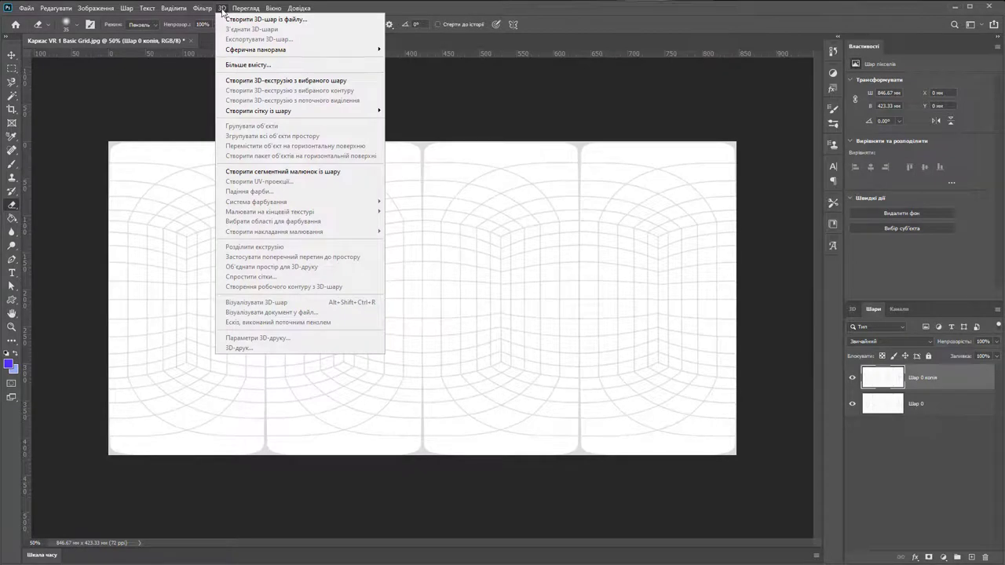
mouse_move(244, 49)
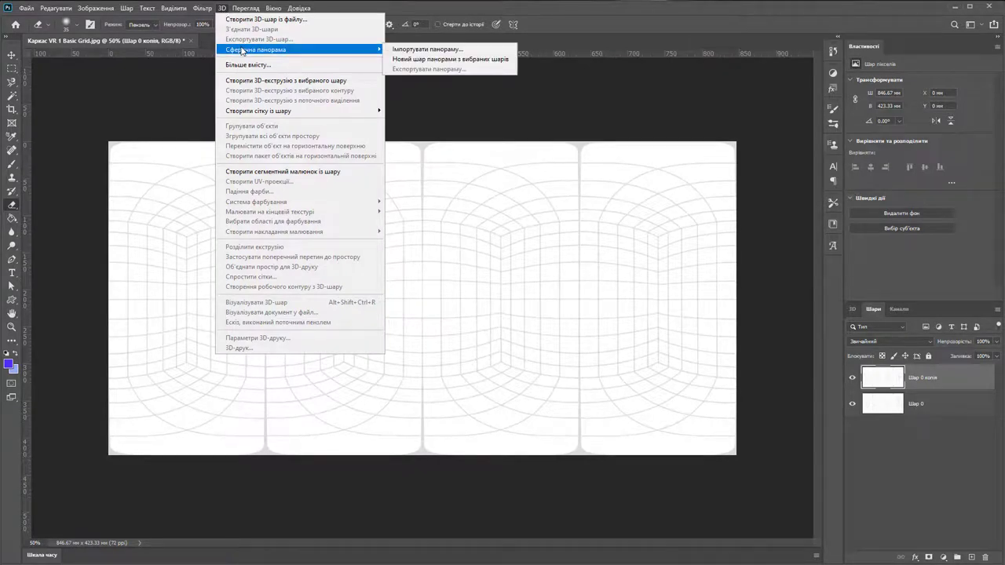
click(486, 59)
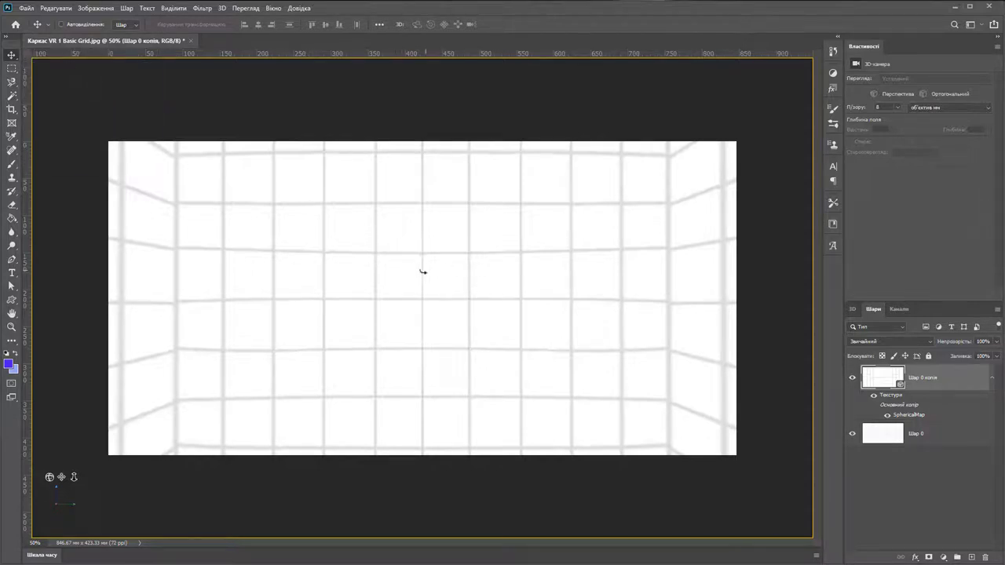
drag(423, 272, 637, 272)
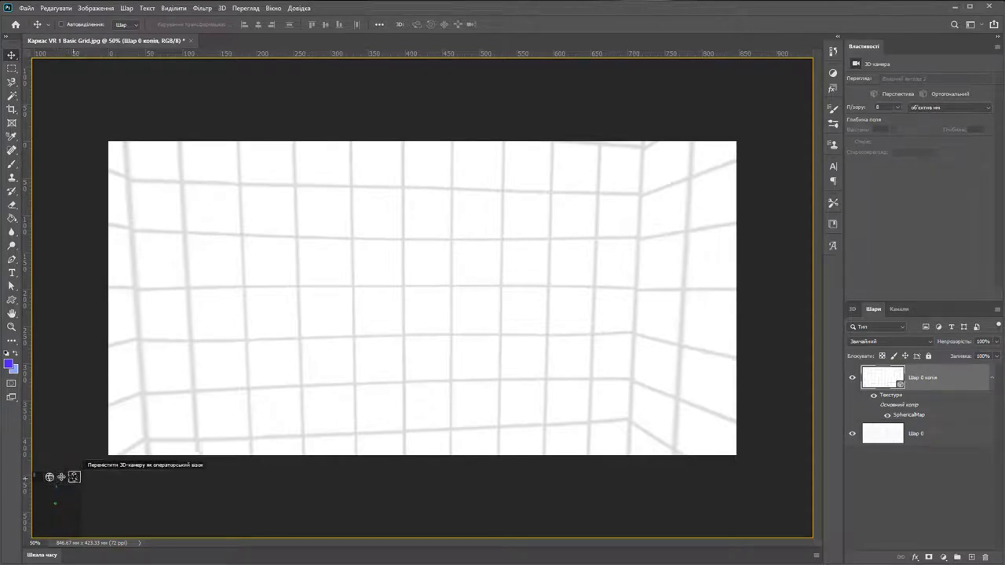
drag(374, 280, 431, 276)
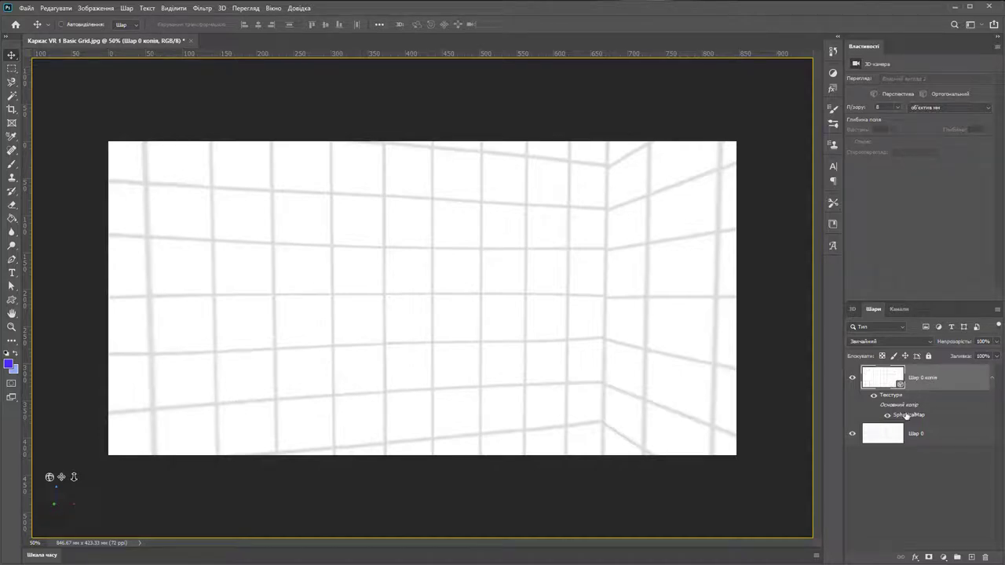
Open the SphericalMap texture, add a new empty layer above the grid and select the area below the horizon with a rectangular marquee.
mouse_move(897, 418)
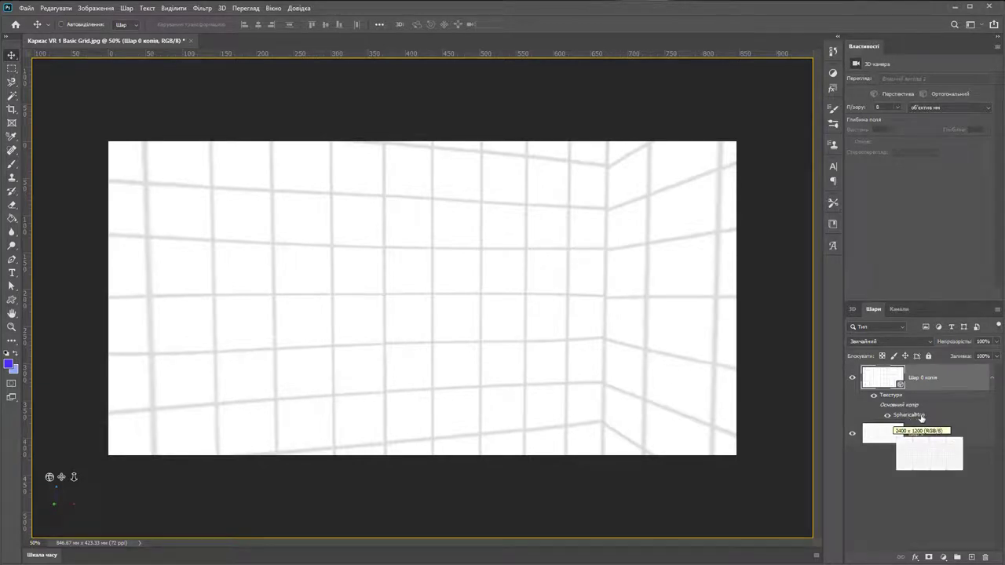
double_click(920, 417)
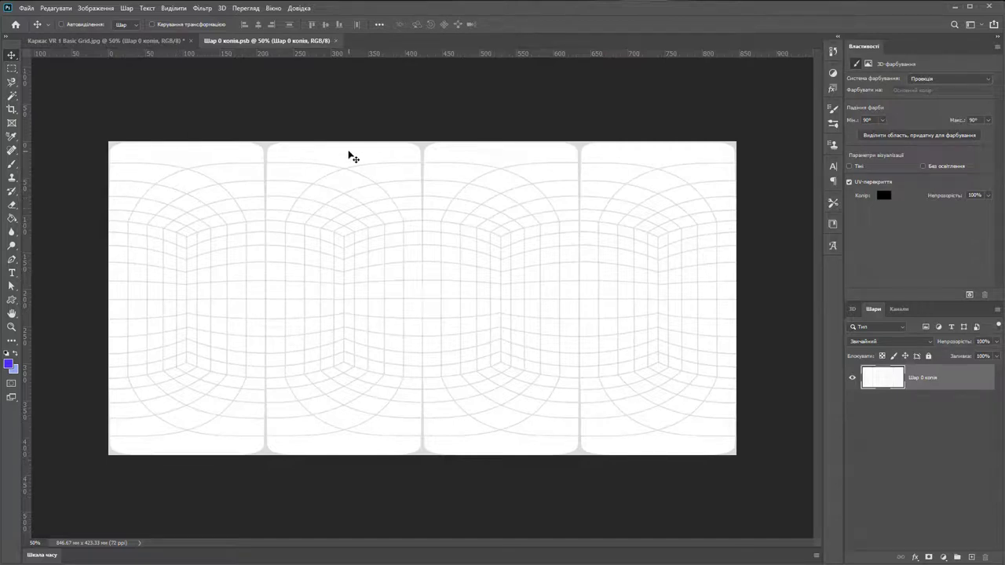
click(971, 557)
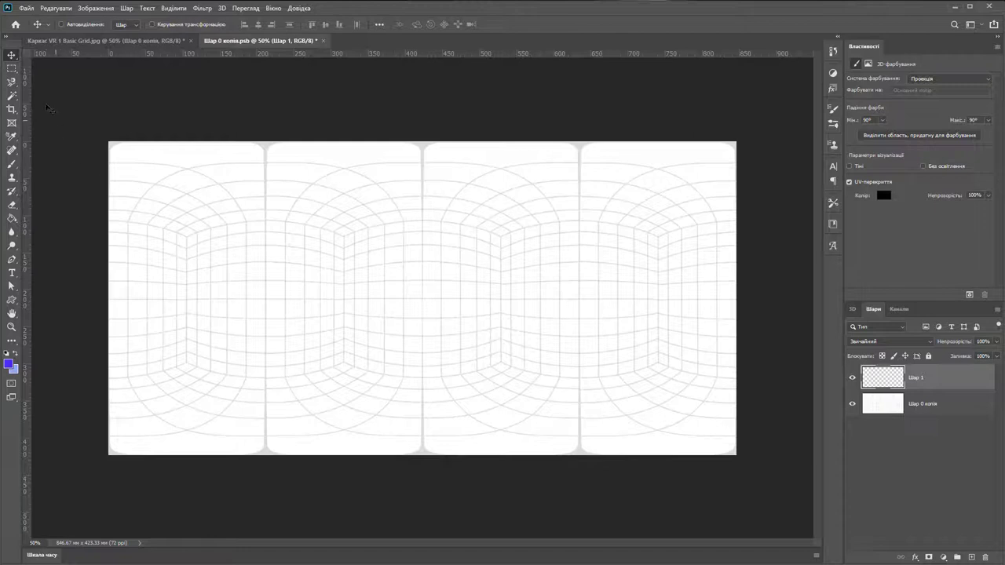
click(12, 68)
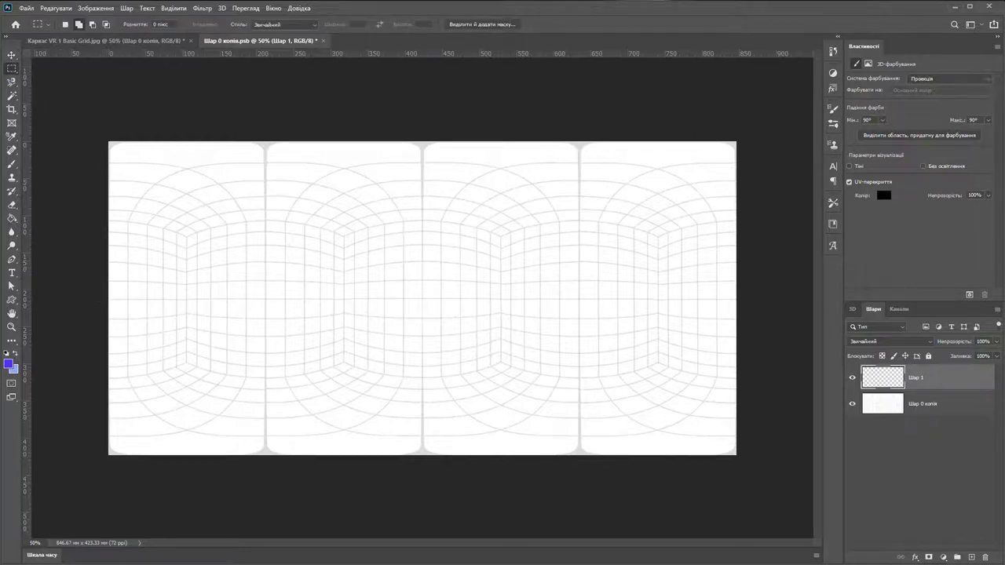
drag(95, 302, 780, 482)
Set the foreground colour to green 1cf927 and the background colour to light green 91f2ad.
click(9, 365)
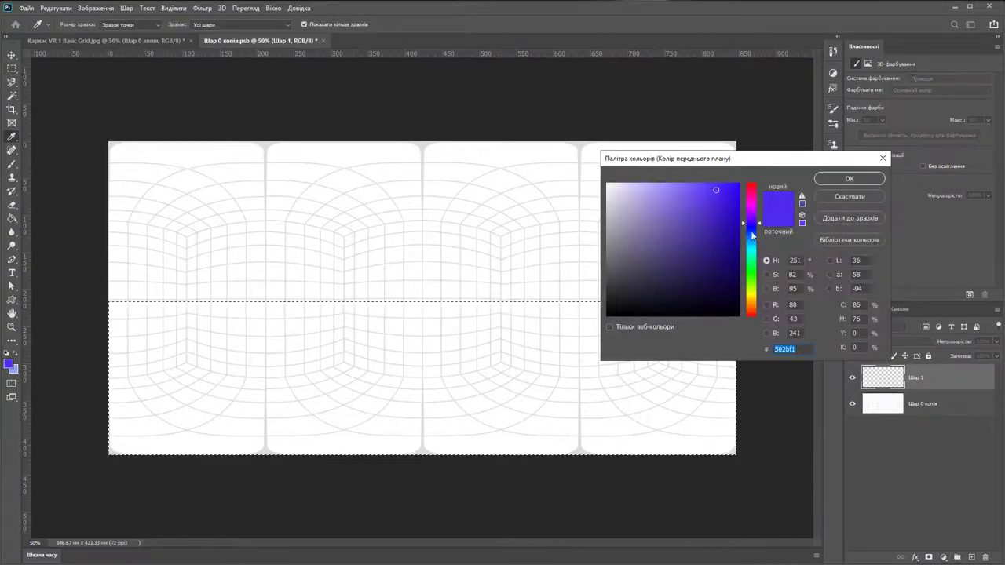
text(1cf927)
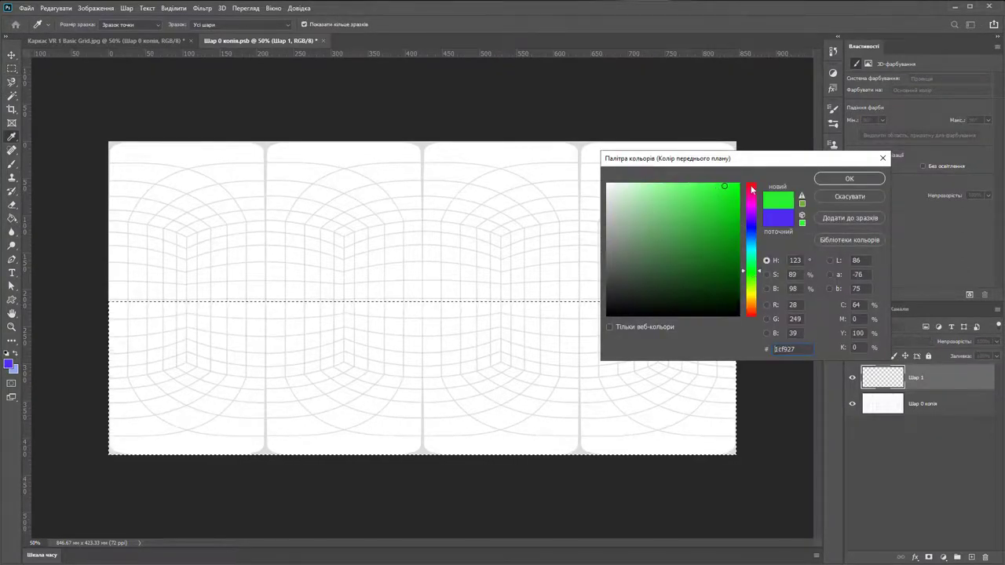
click(849, 178)
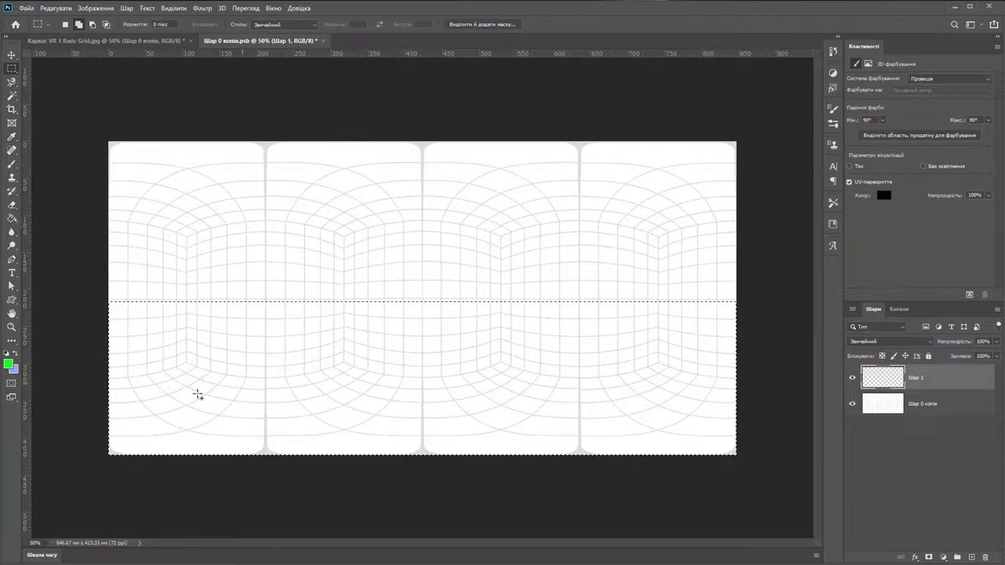
click(13, 370)
click(752, 265)
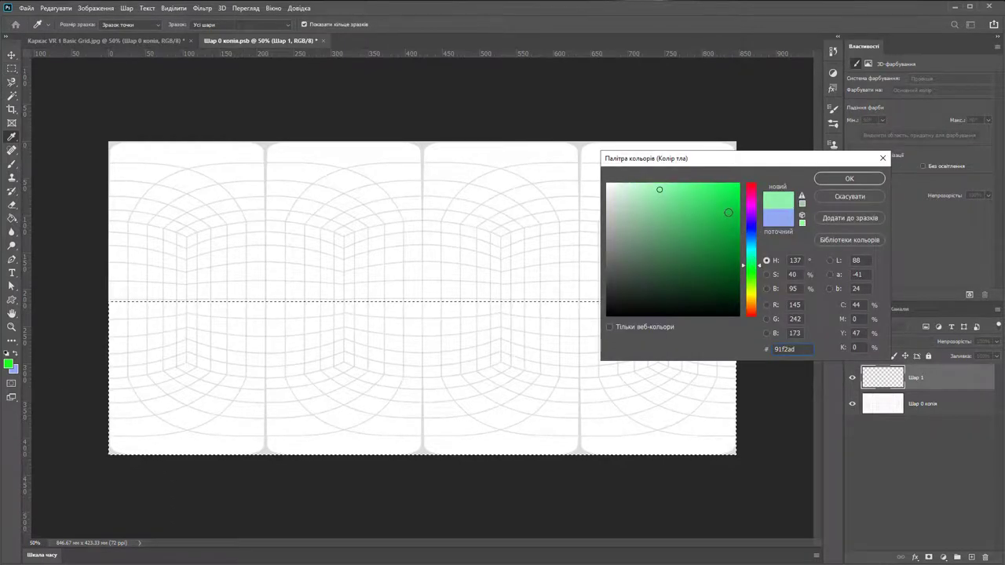
click(848, 179)
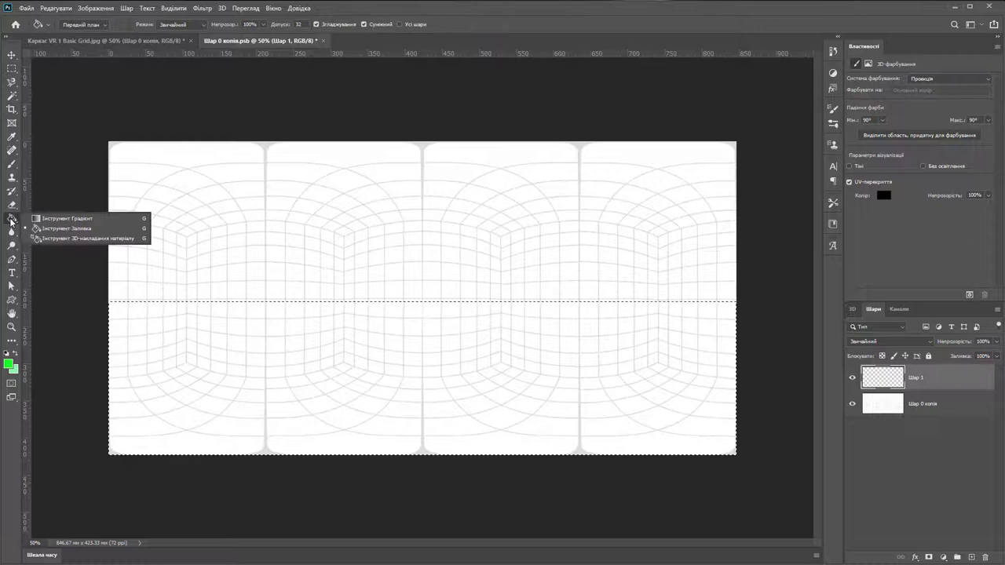
Fill the selected lower half with a vertical linear green gradient, light at the horizon, and close the texture document with its changes saved.
click(76, 220)
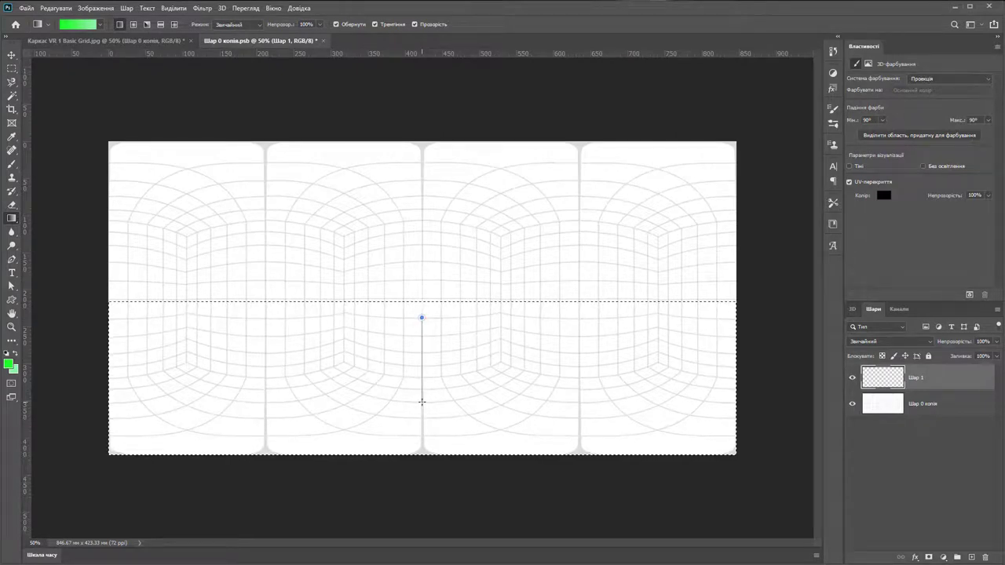
drag(422, 401, 421, 402)
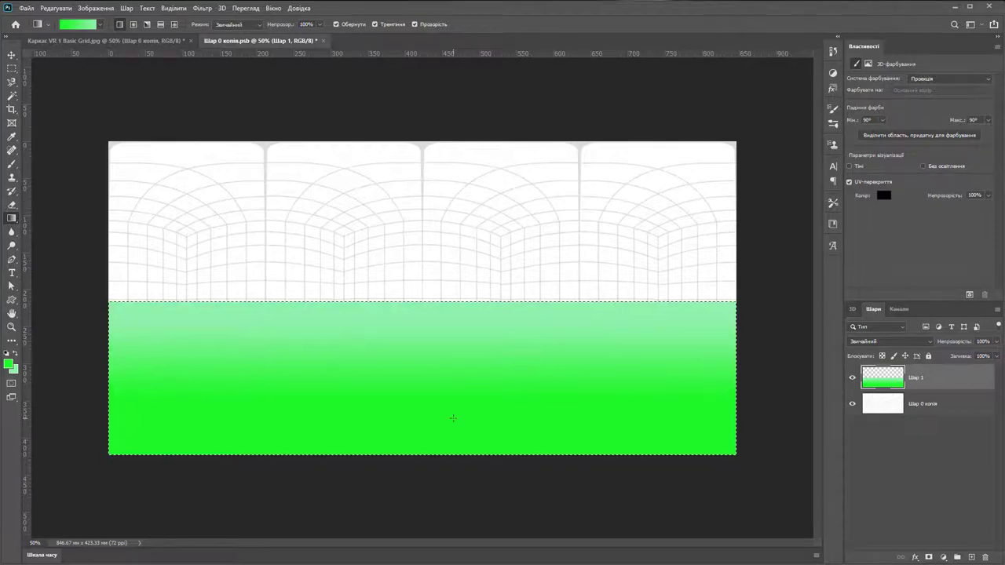
click(323, 41)
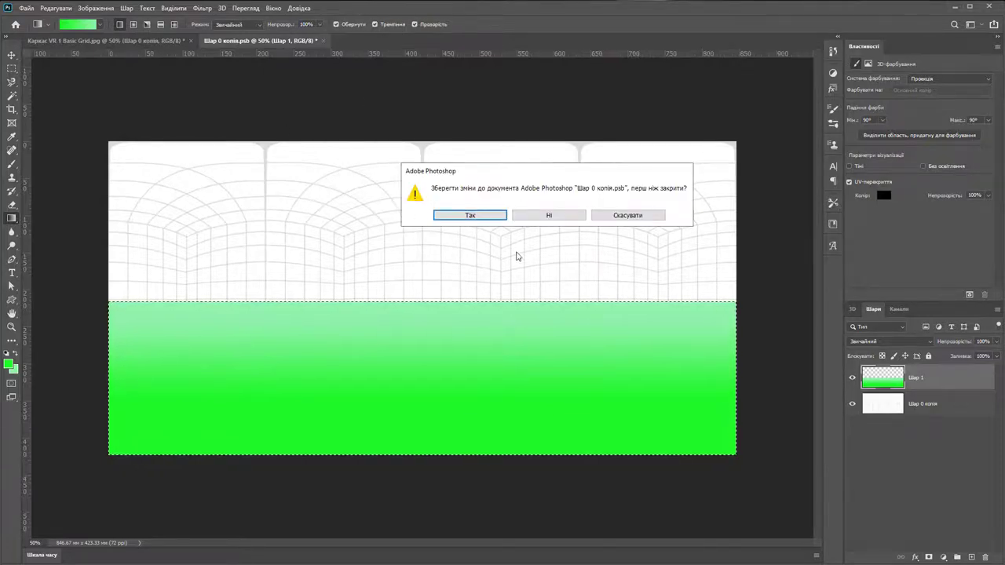
click(468, 217)
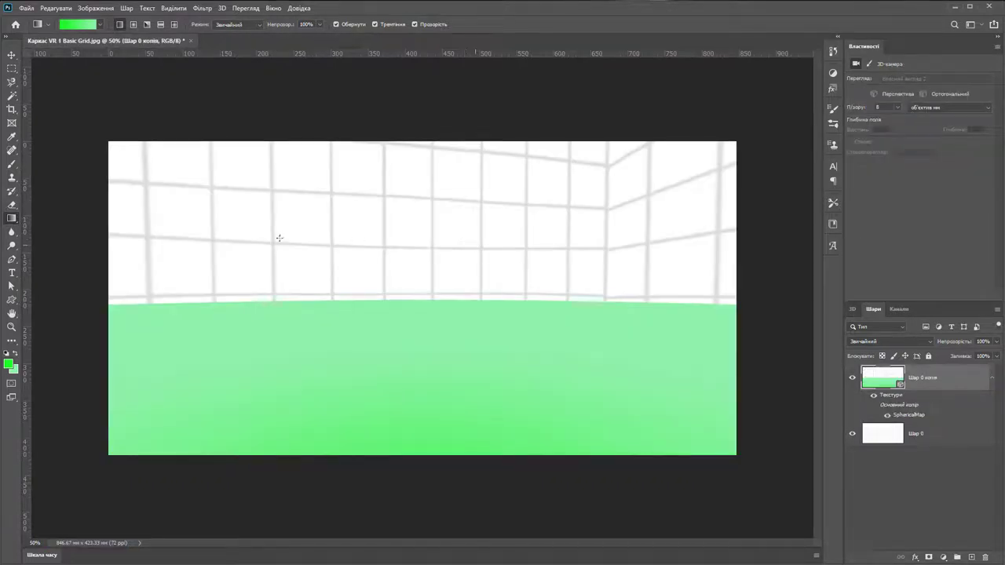
Rotate the 3D camera to inspect the green ground in the panorama and reopen the SphericalMap texture.
click(12, 55)
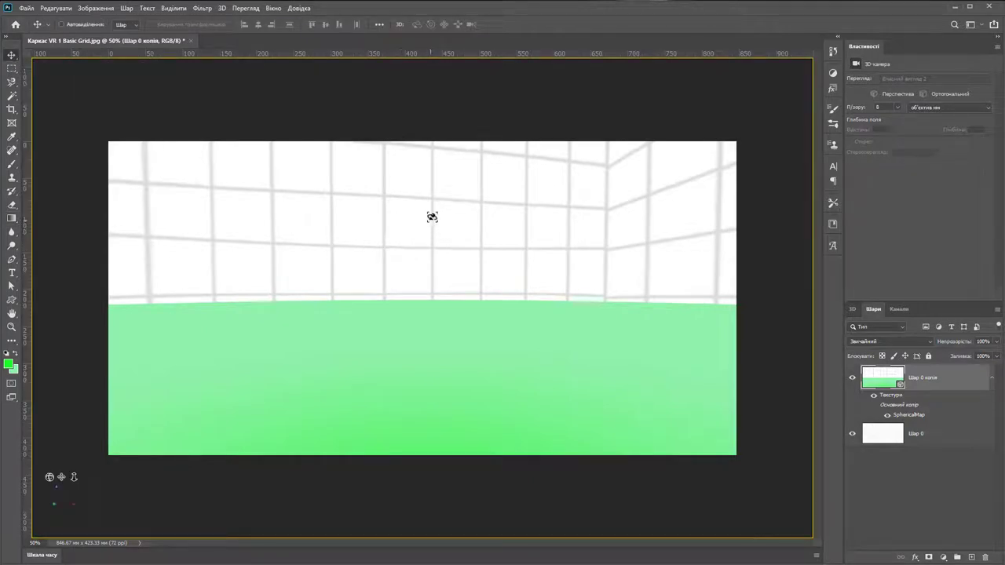
drag(431, 215, 646, 212)
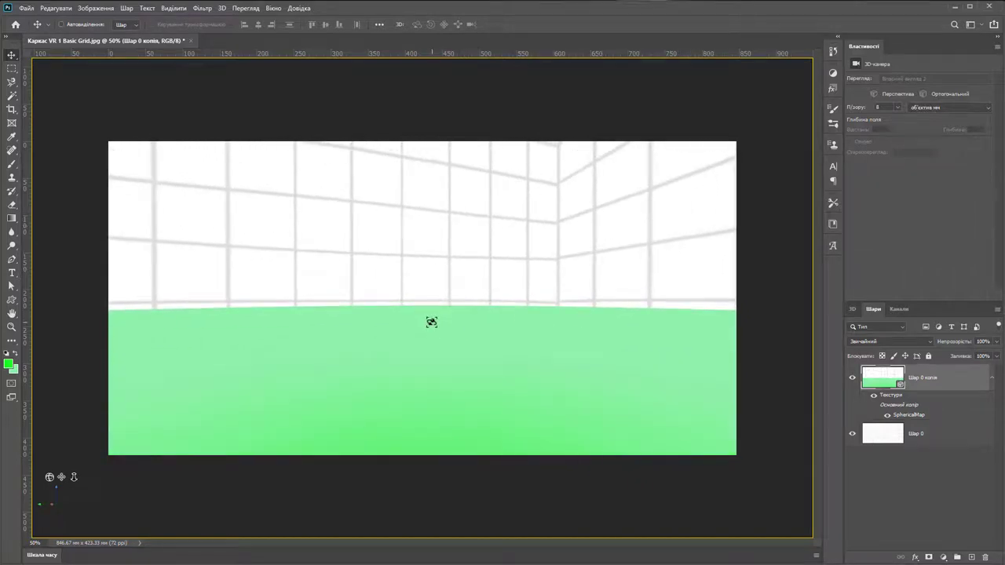
double_click(909, 414)
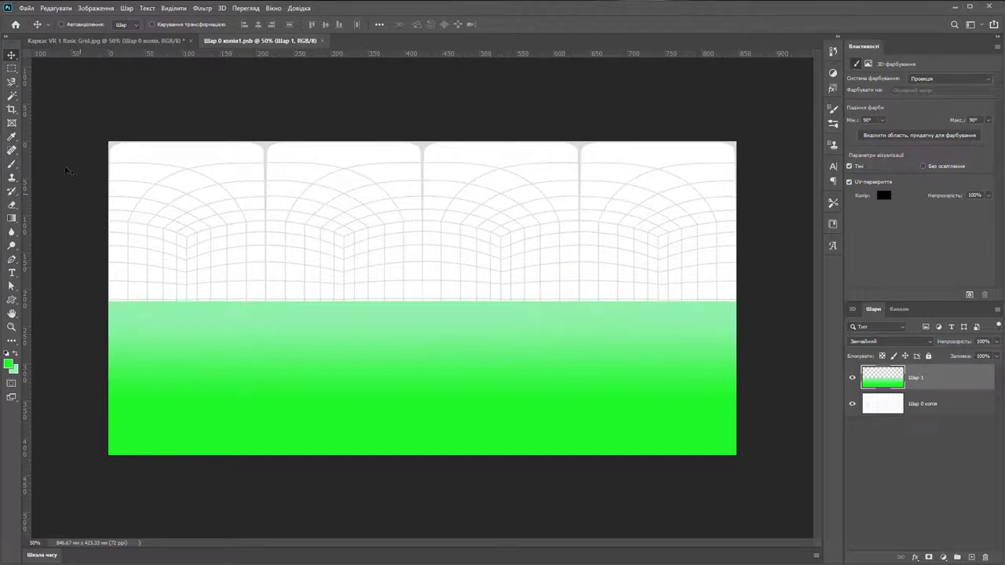
Choose the Grass preset for the Brush tool and close the brush picker.
click(12, 164)
right_click(326, 225)
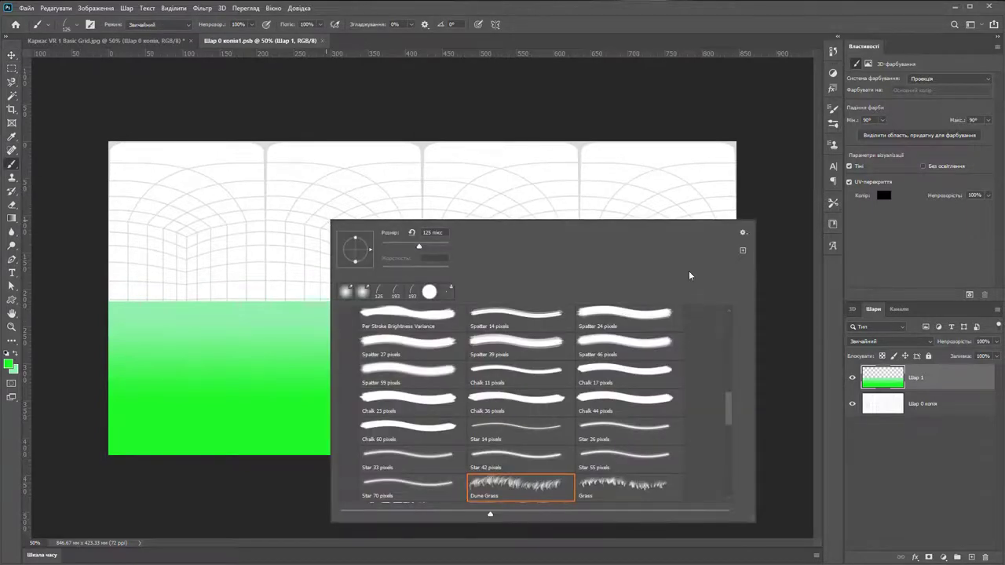
click(743, 233)
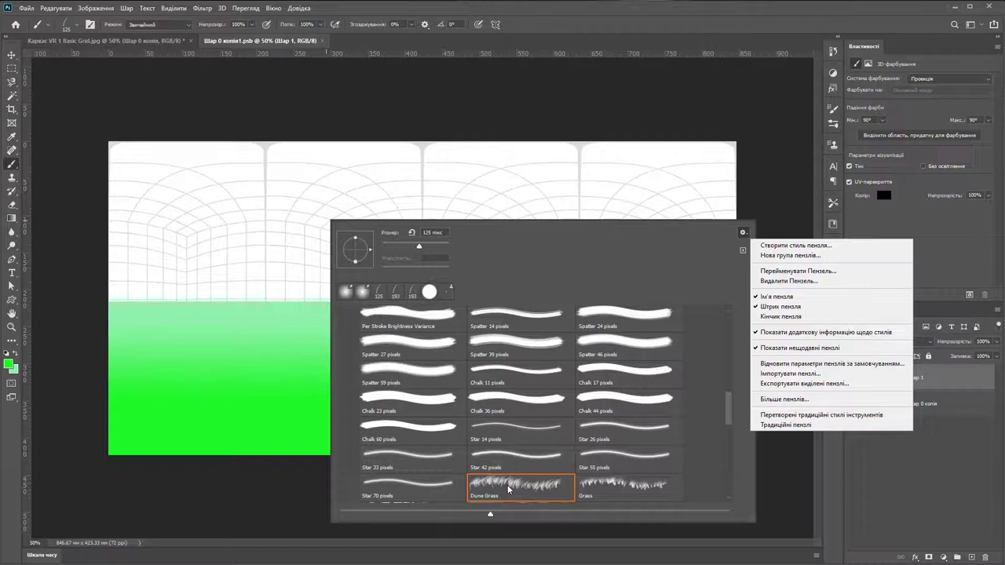
click(599, 485)
click(589, 483)
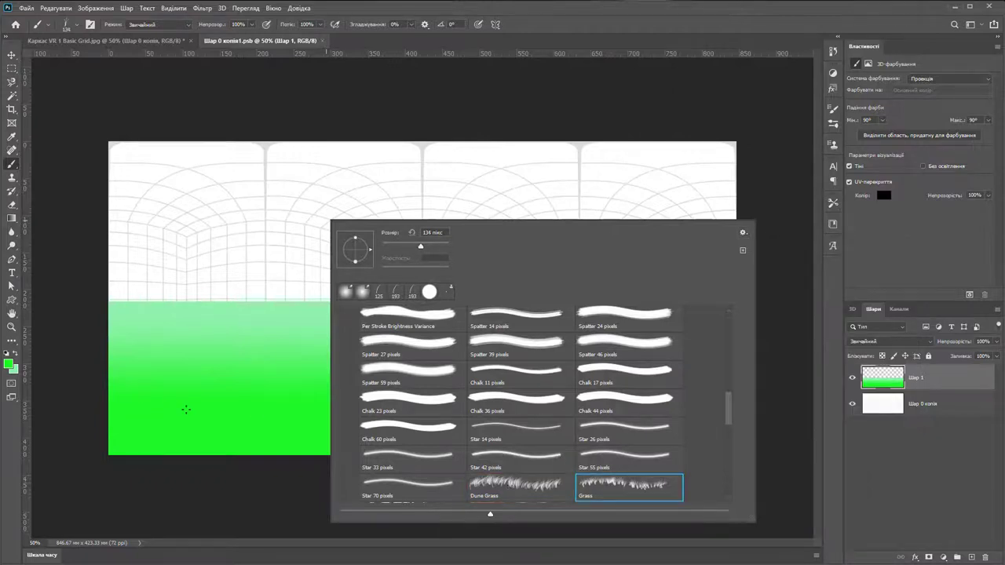
click(650, 40)
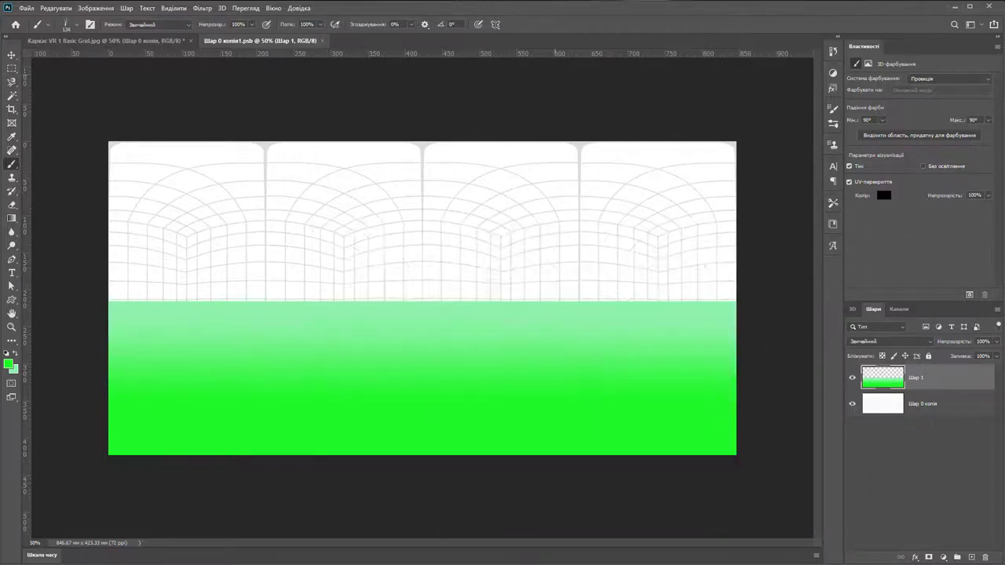
Set the foreground colour to green 14eb1e and the background colour to yellow-green cef761 for painting the grass.
click(10, 364)
text(14eb1e)
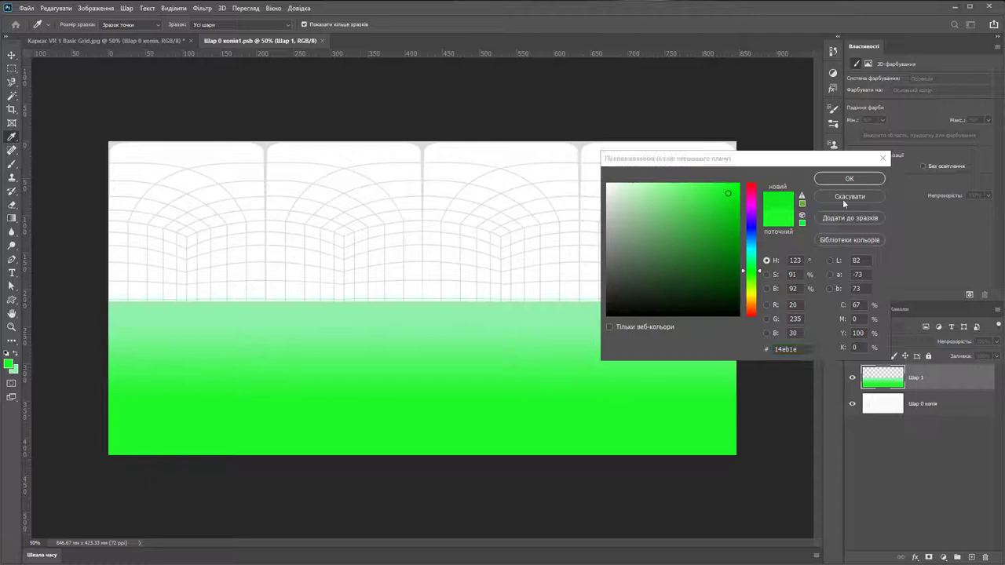
key(Tab)
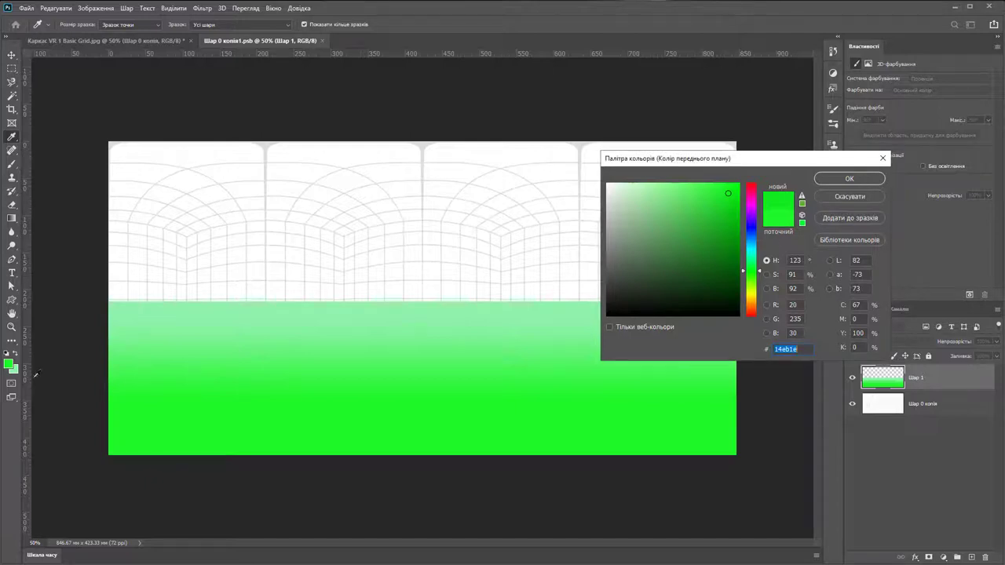
click(847, 178)
click(15, 370)
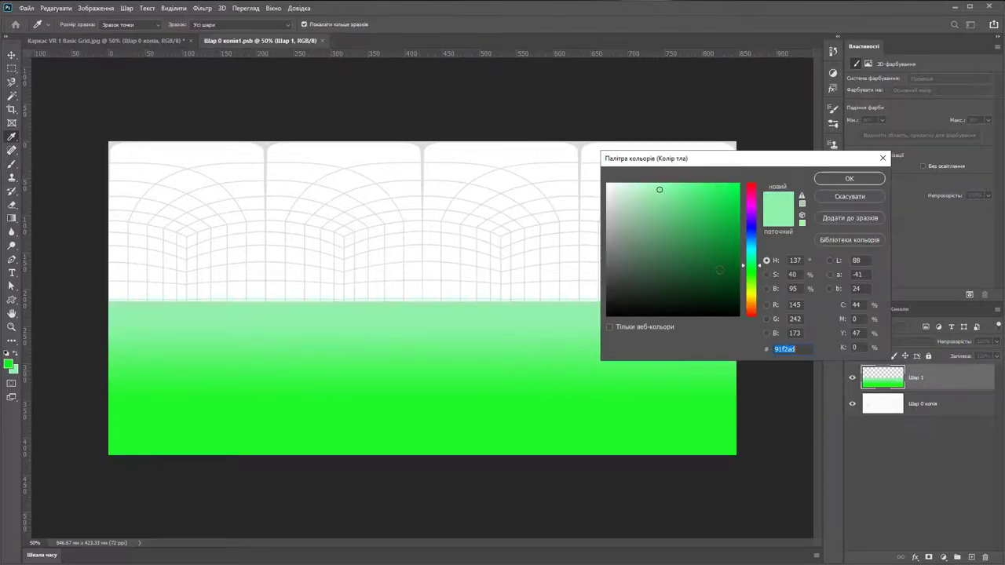
click(751, 290)
click(687, 187)
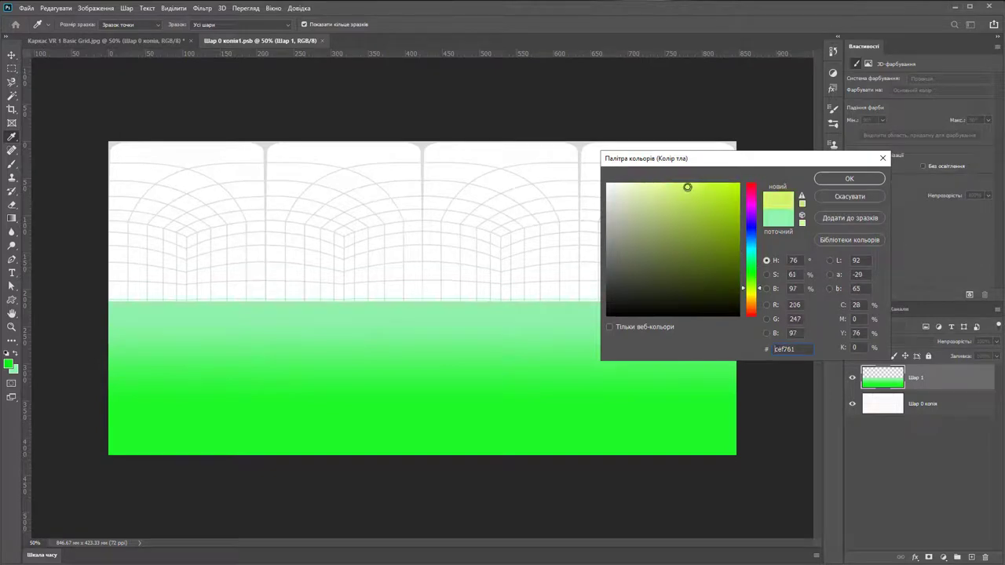
click(840, 180)
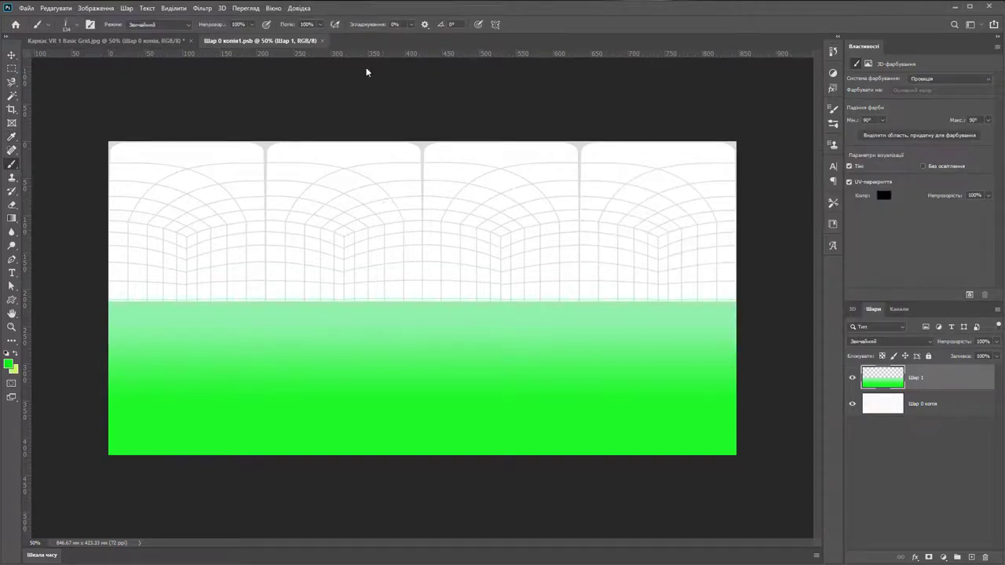
Review the Grass brush's shape dynamics and scattering, adjust the hue jitter in its colour dynamics and collapse the brush settings.
key(F5)
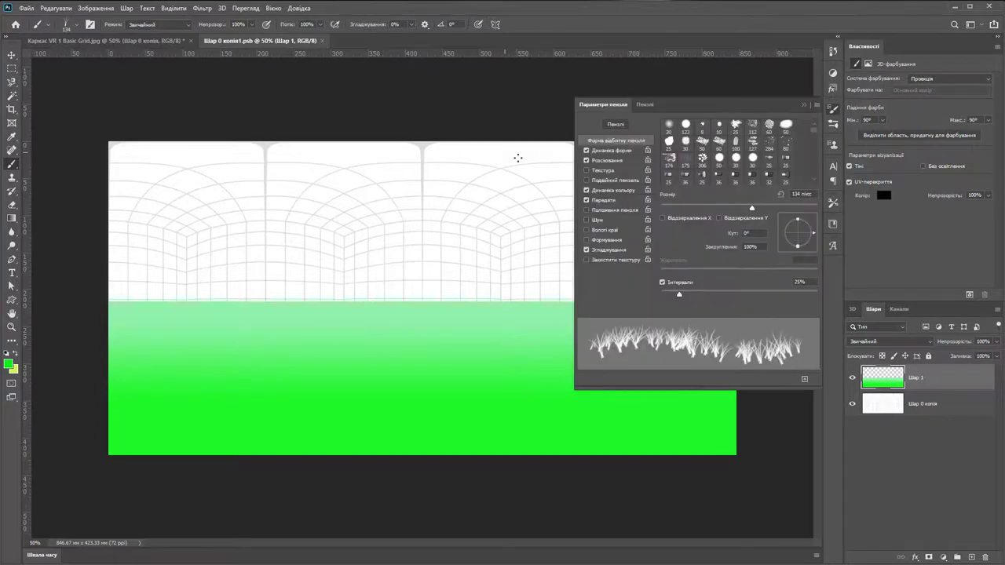
click(620, 150)
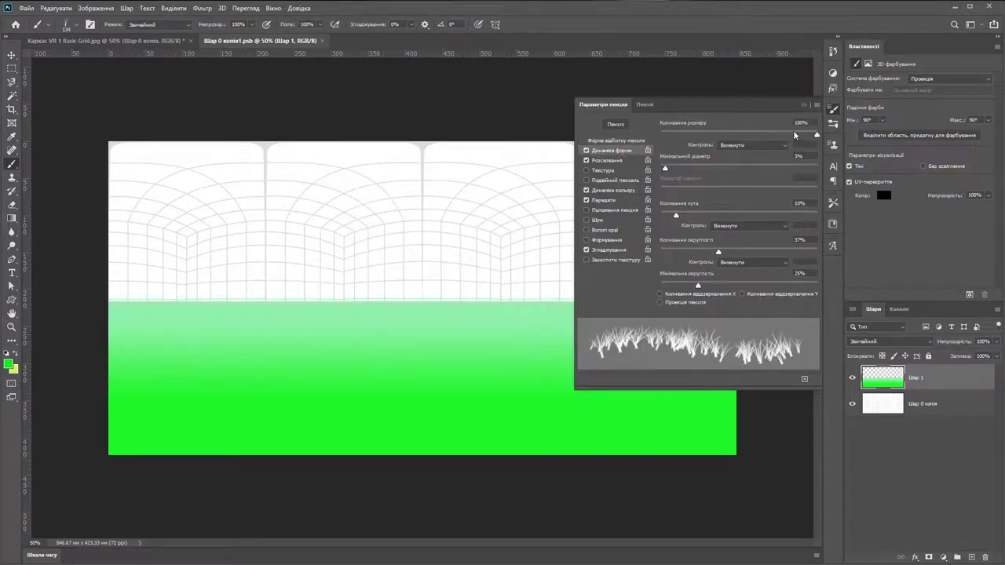
click(616, 161)
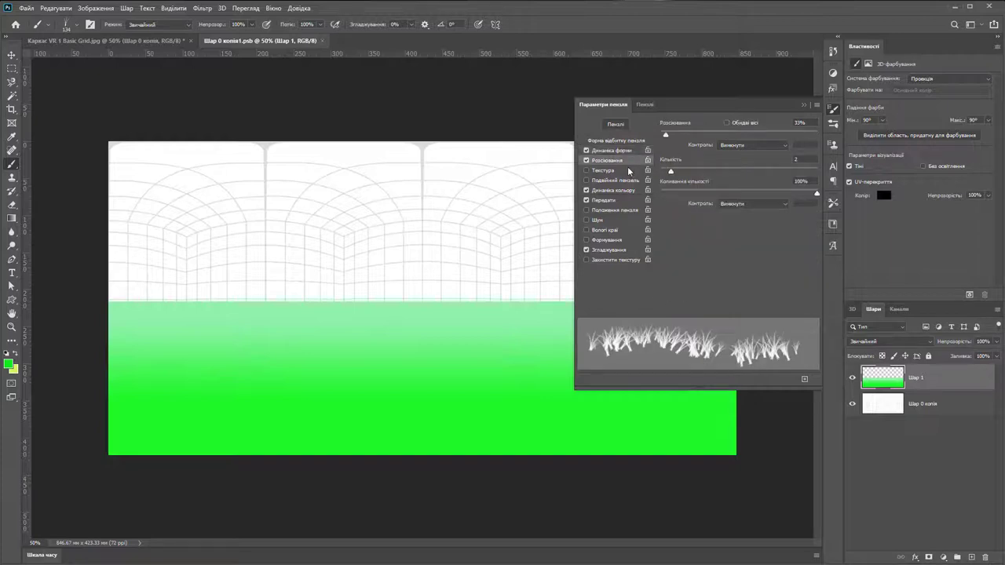
click(613, 190)
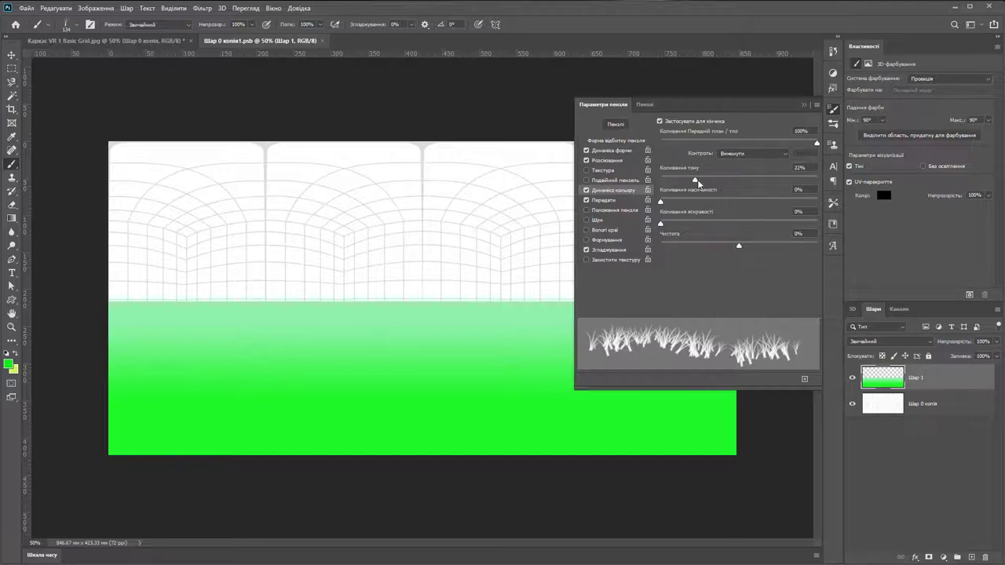
drag(698, 180, 701, 182)
click(801, 105)
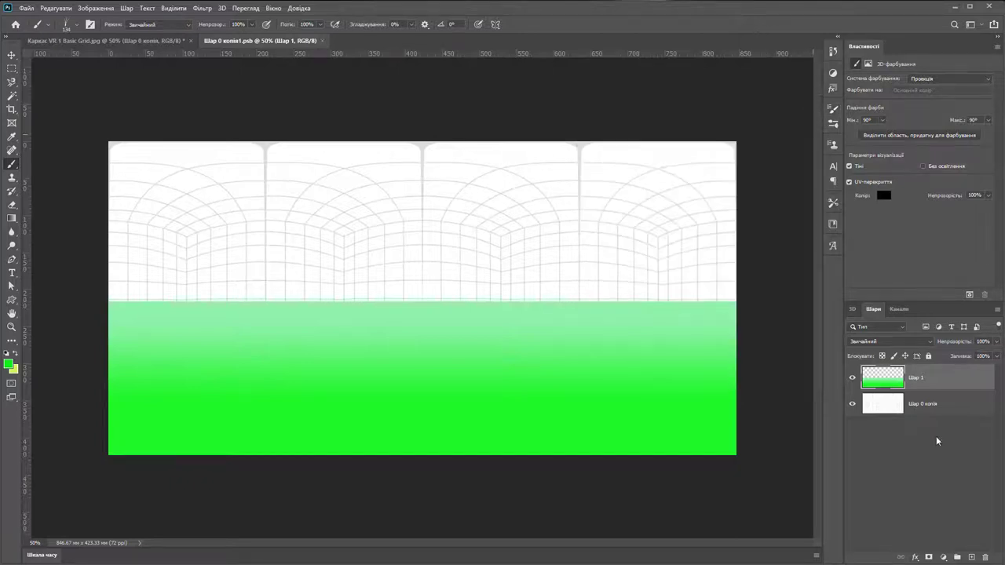
Add a new layer and paint dense rows of grass across the lower green ground, enlarging the Grass brush to 155 px.
click(972, 557)
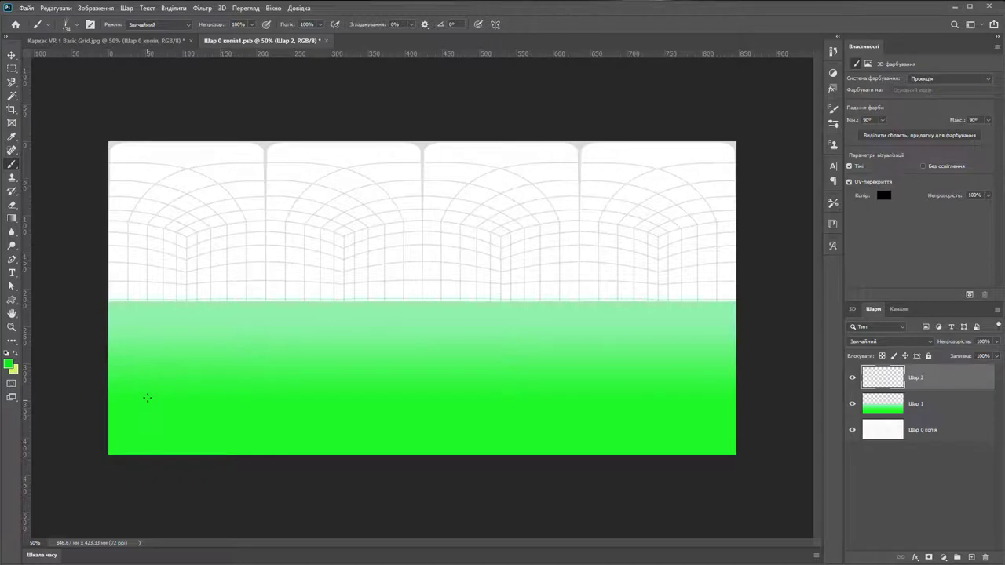
mouse_move(147, 399)
mouse_down()
mouse_move(182, 384)
mouse_move(414, 395)
mouse_up()
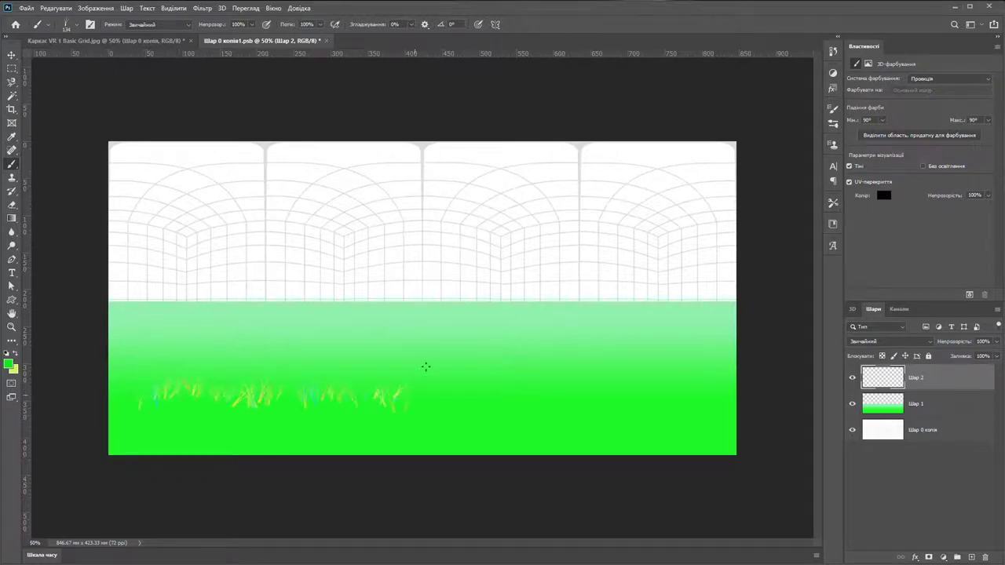
right_click(424, 367)
drag(513, 398, 520, 398)
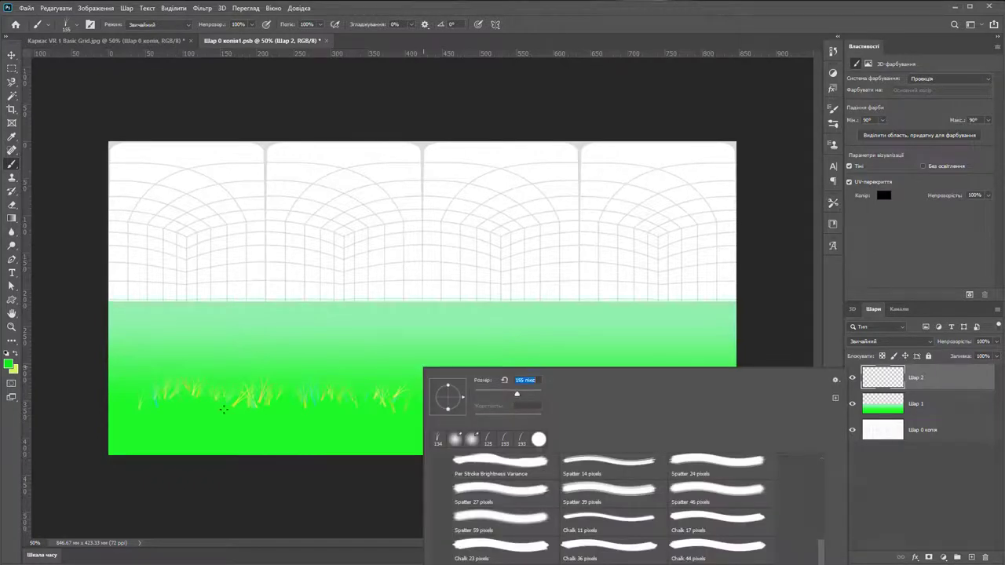
key(Return)
mouse_move(169, 413)
mouse_down()
mouse_move(658, 424)
mouse_move(711, 406)
mouse_up()
mouse_move(276, 402)
mouse_down()
mouse_move(153, 403)
mouse_move(213, 383)
mouse_move(705, 377)
mouse_up()
drag(550, 373, 131, 371)
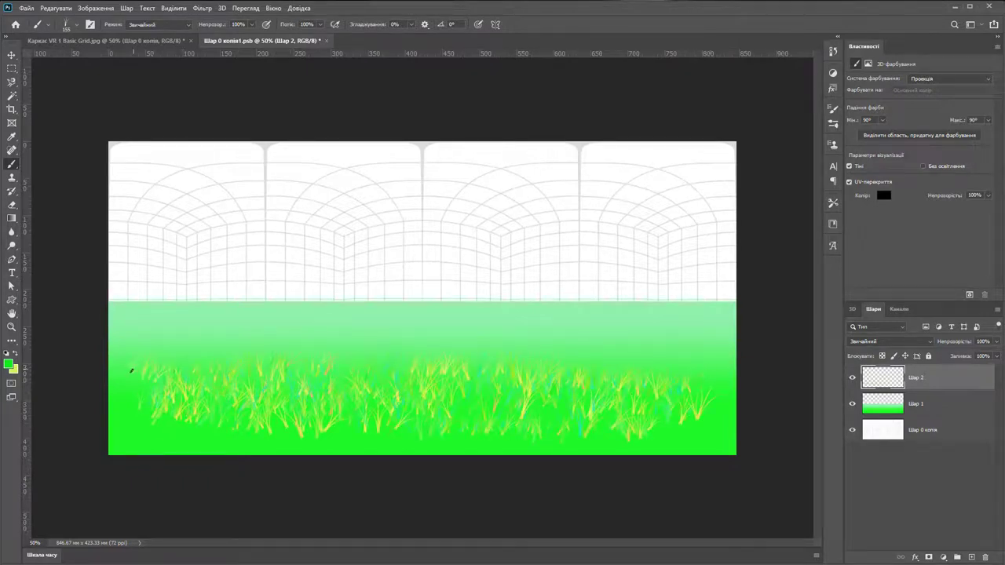
mouse_move(240, 351)
mouse_down()
mouse_move(529, 344)
mouse_move(666, 355)
mouse_move(333, 340)
mouse_up()
Reduce the Grass brush to 97 px and then smaller, painting finer rows of grass up towards the horizon.
right_click(333, 340)
drag(399, 355, 406, 355)
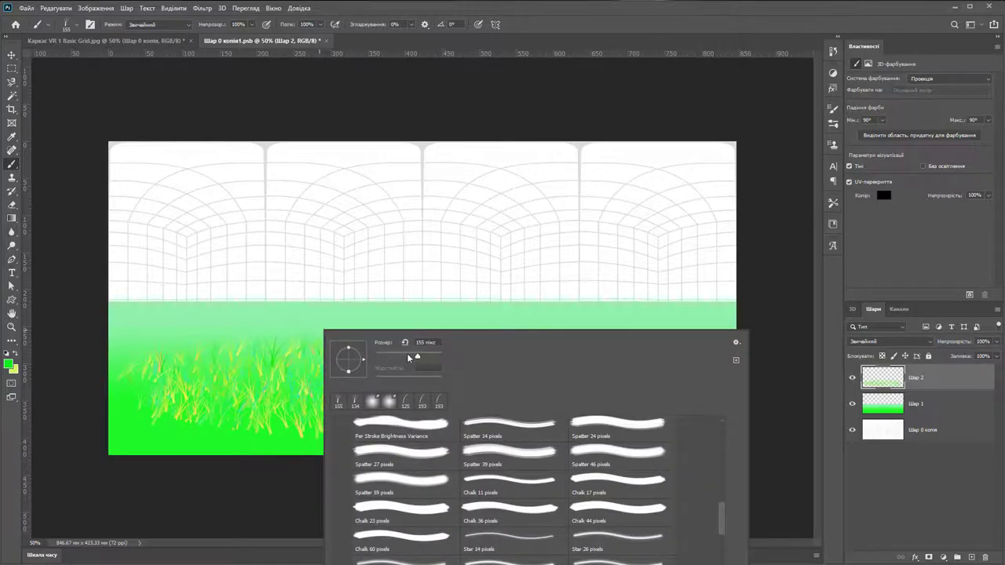
key(Return)
drag(134, 326, 654, 320)
right_click(515, 315)
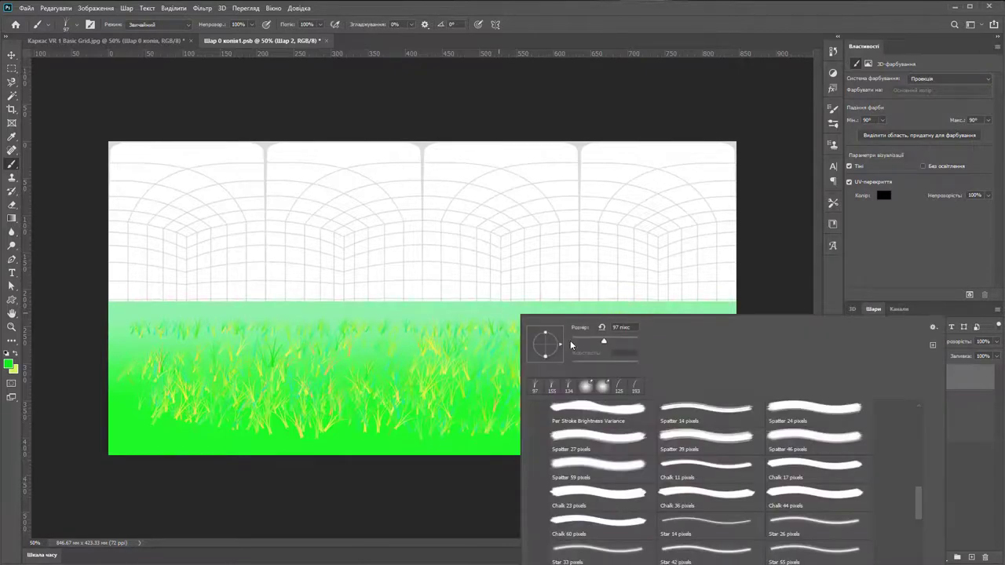
click(587, 336)
key(Return)
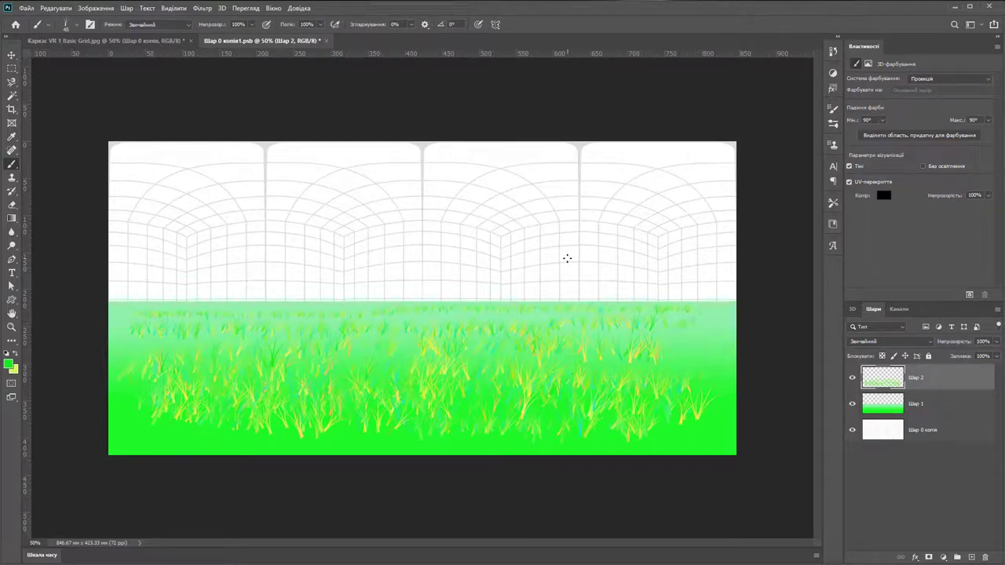
Close the texture document with its changes saved and rotate the 3D camera to inspect the grass in the panorama.
click(329, 40)
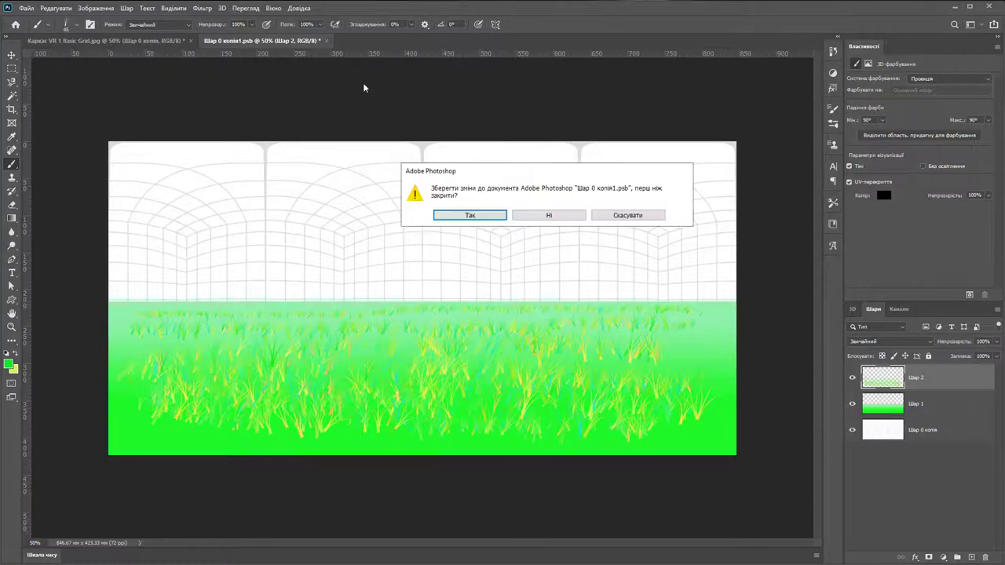
click(446, 221)
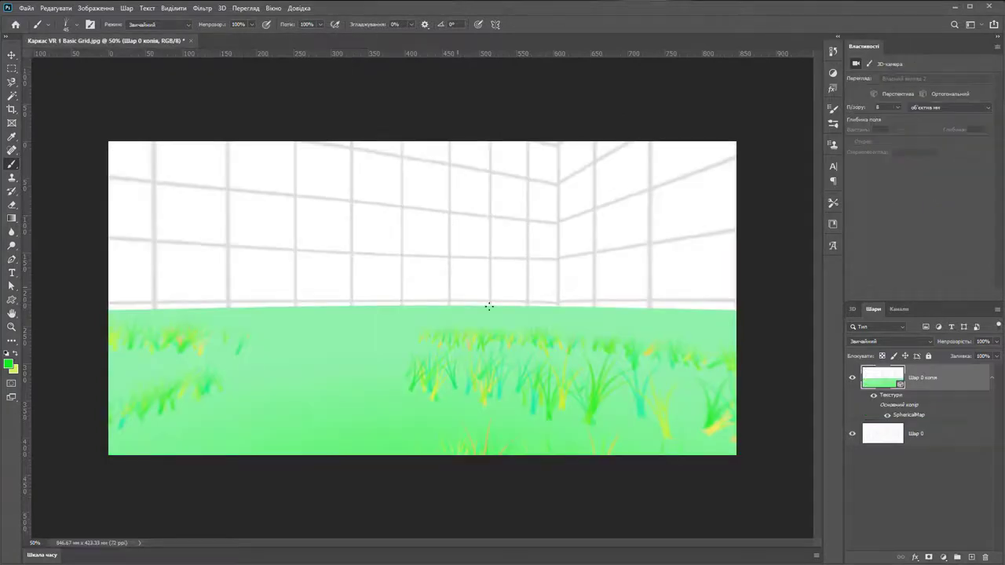
drag(501, 300, 481, 300)
click(12, 57)
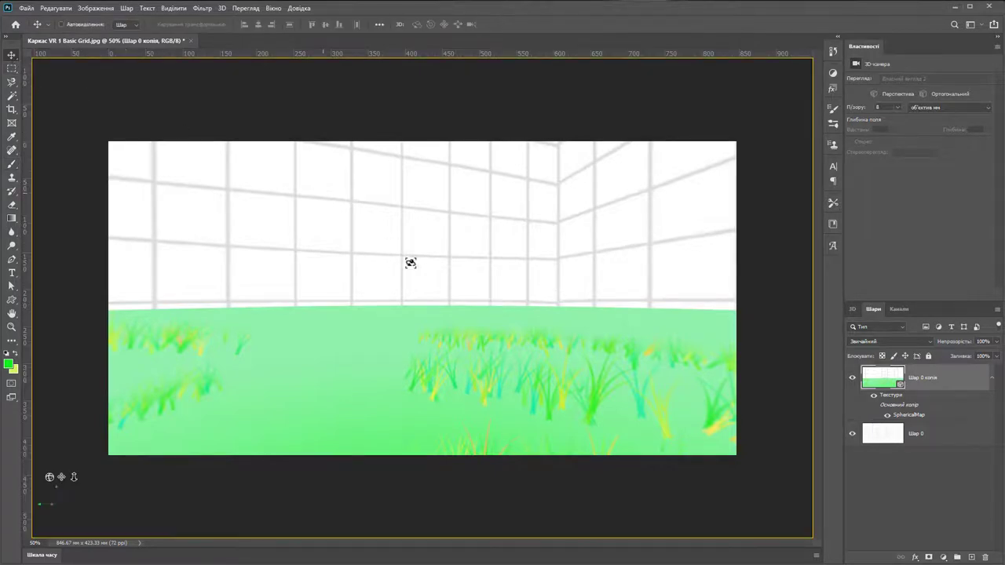
drag(473, 303, 566, 285)
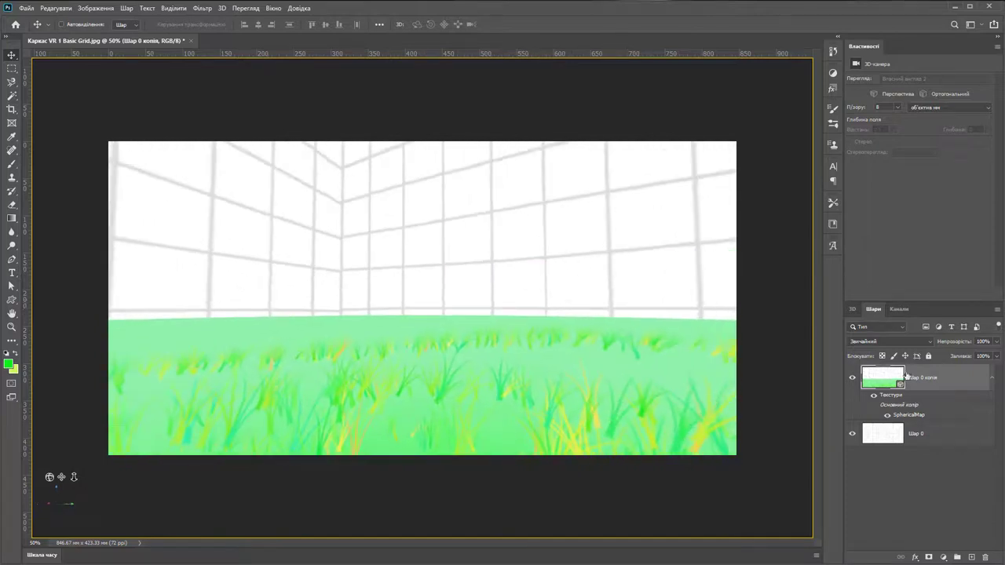
Reopen the SphericalMap texture and add a new layer between the green ground layer and the grid layer.
double_click(923, 421)
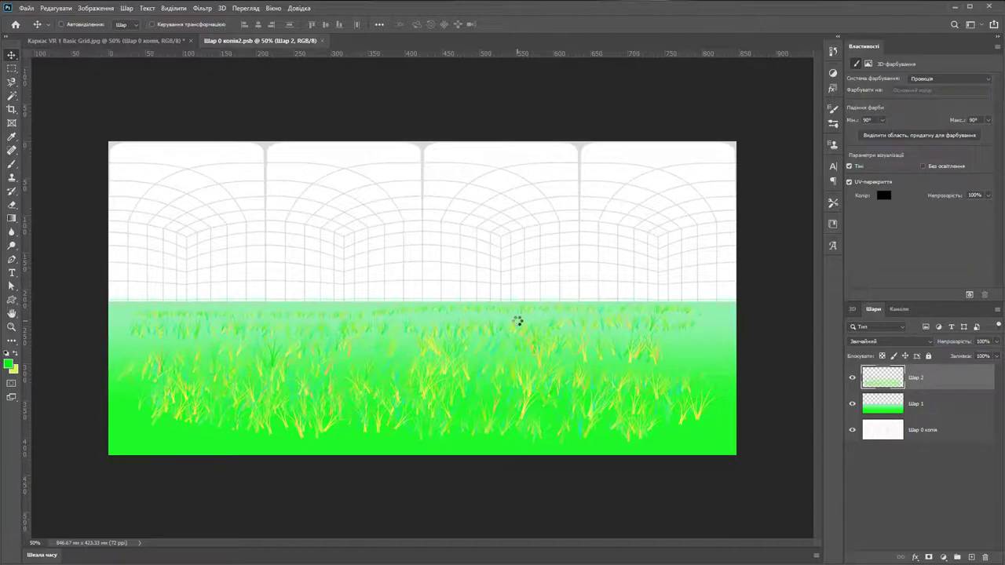
click(972, 557)
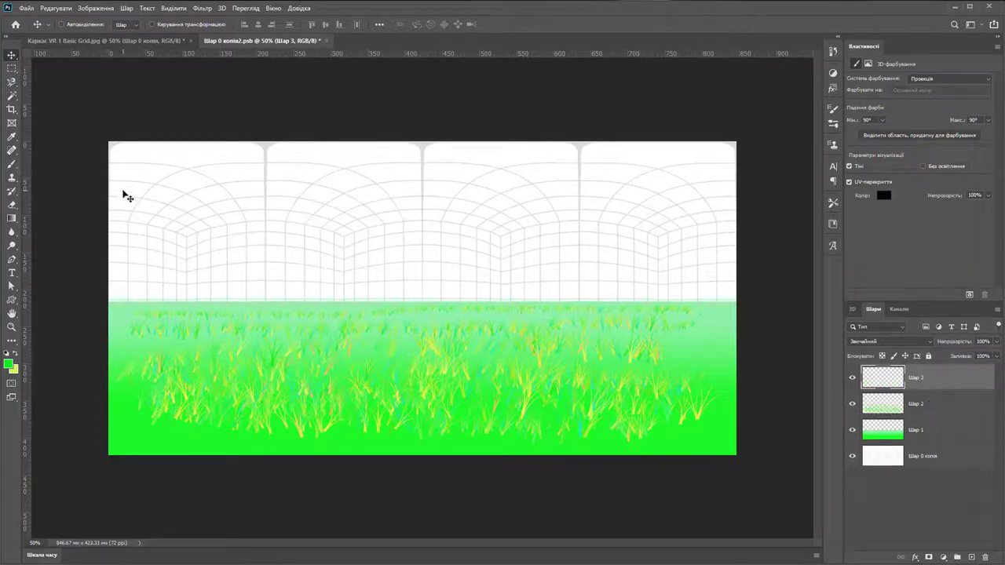
drag(935, 380, 944, 437)
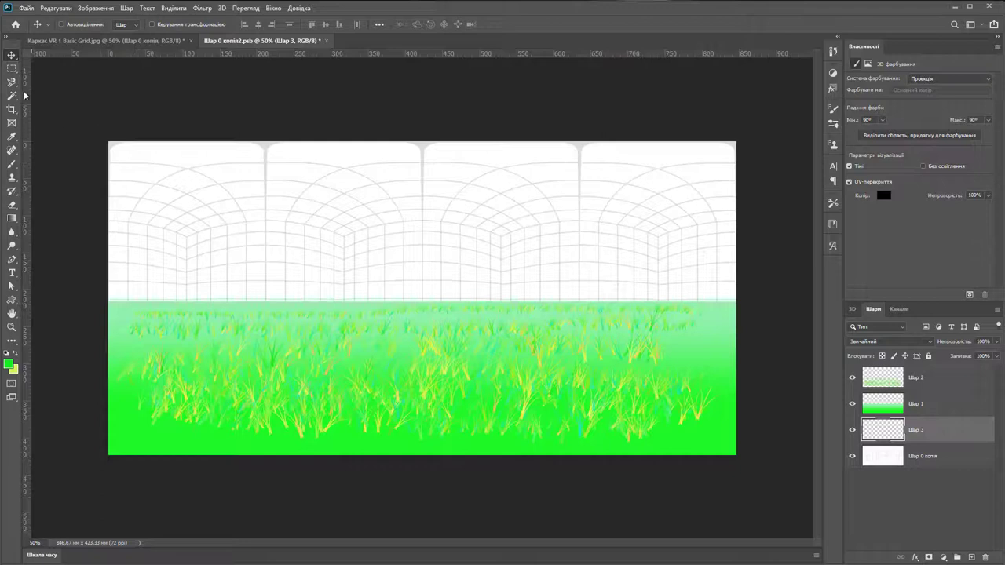
Select the full-width sky area down to just below the horizon and set the foreground colour to violet-blue 4927f8.
key(m)
drag(108, 141, 749, 317)
click(9, 363)
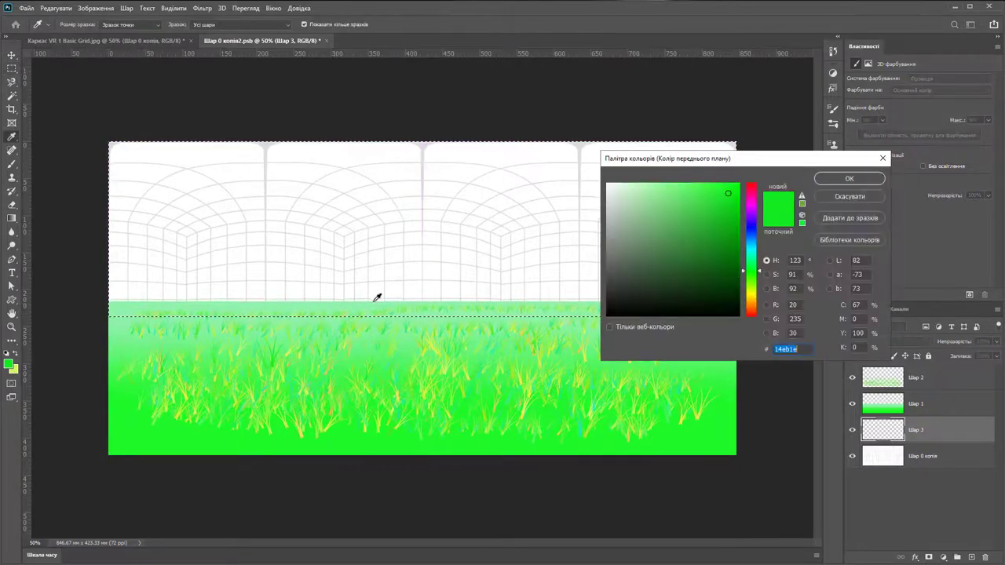
drag(752, 251, 758, 224)
drag(724, 192, 720, 186)
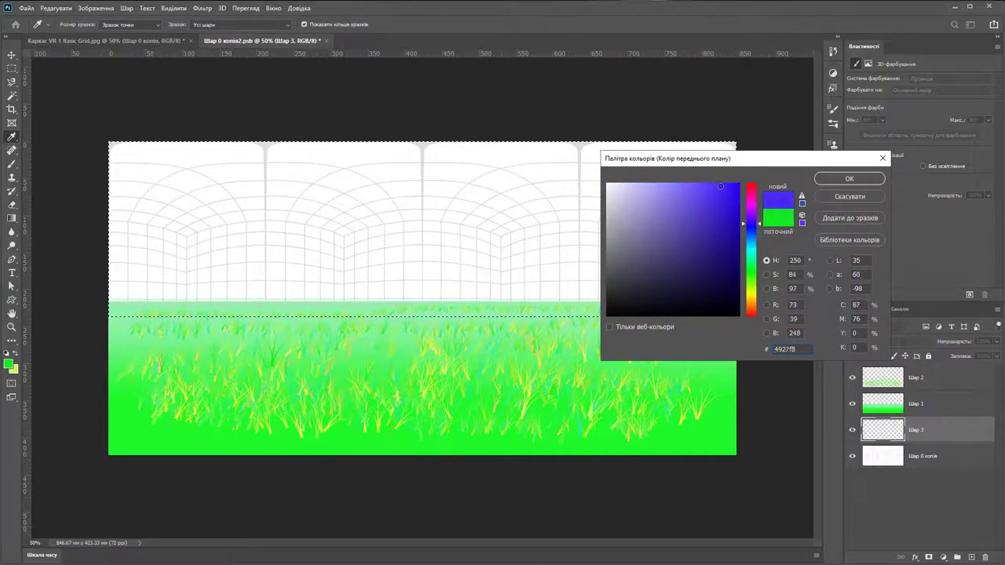
click(848, 178)
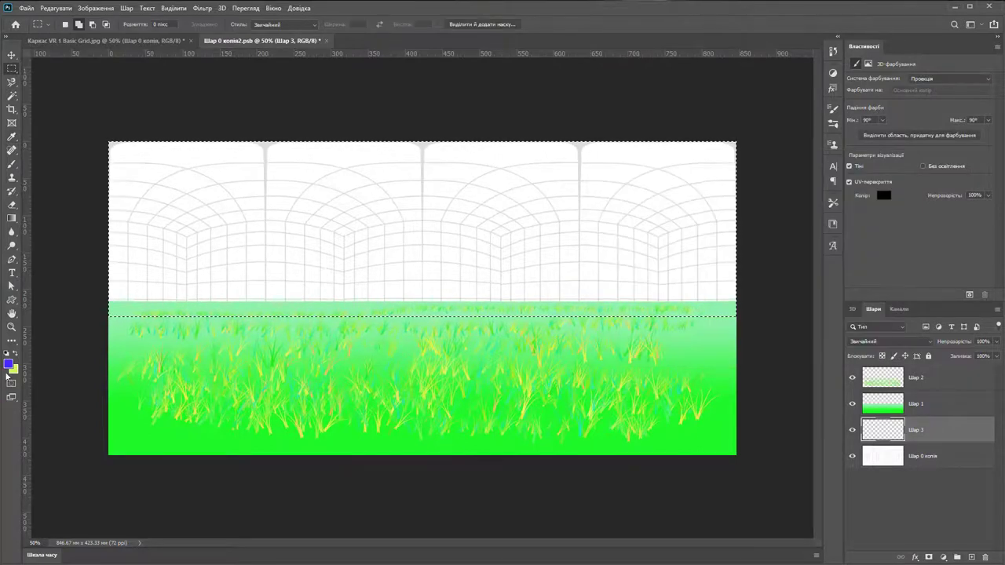
Set the background colour to a bright, saturated blue with a hue of 213°.
click(17, 369)
click(751, 237)
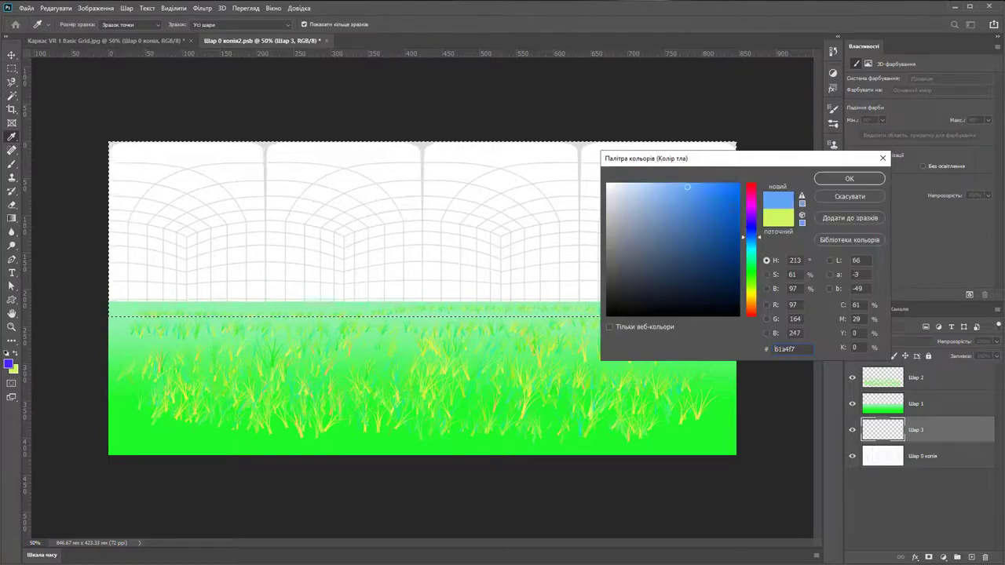
click(724, 186)
click(849, 178)
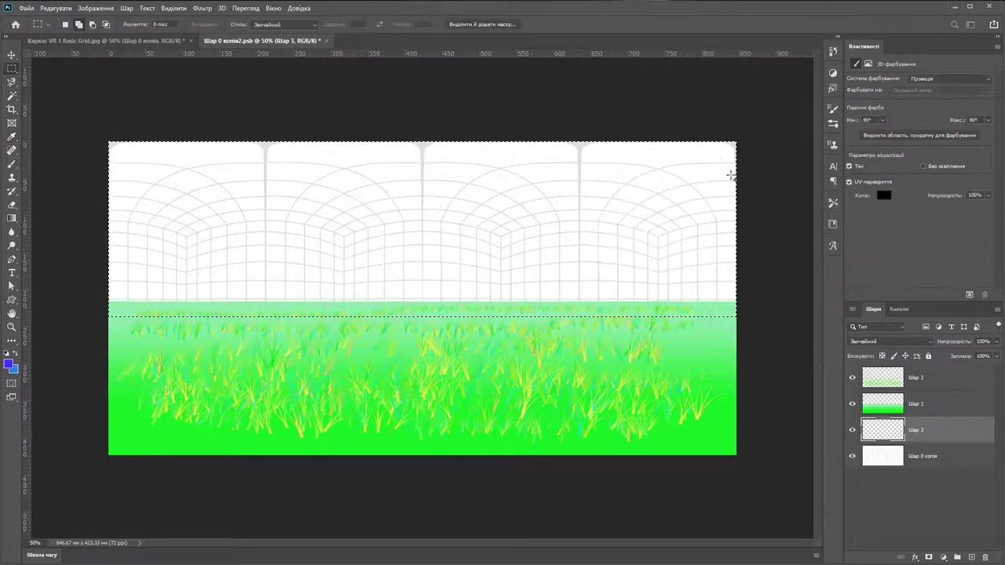
Render the Clouds filter in the selected sky area on the new layer and deselect.
click(202, 7)
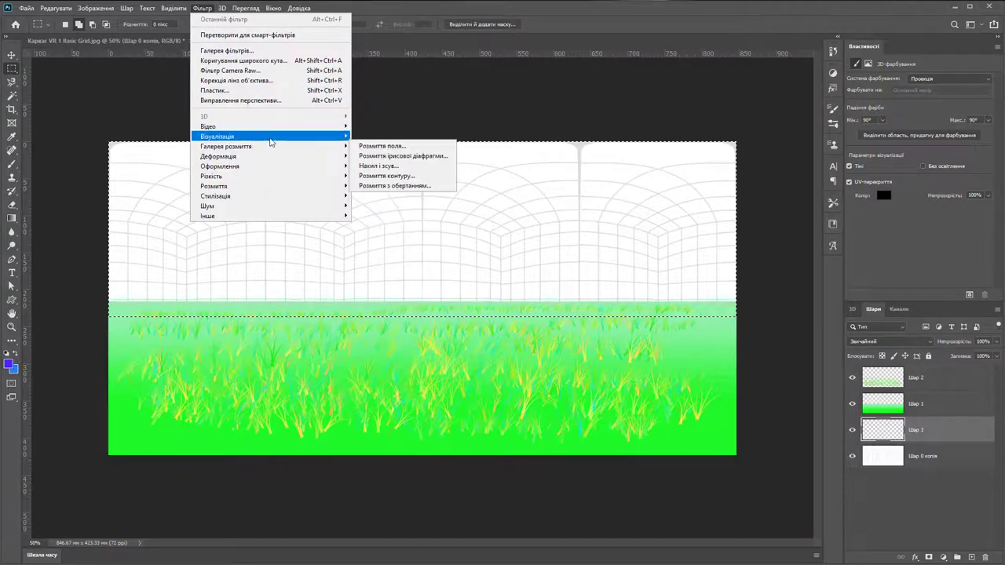
mouse_move(267, 137)
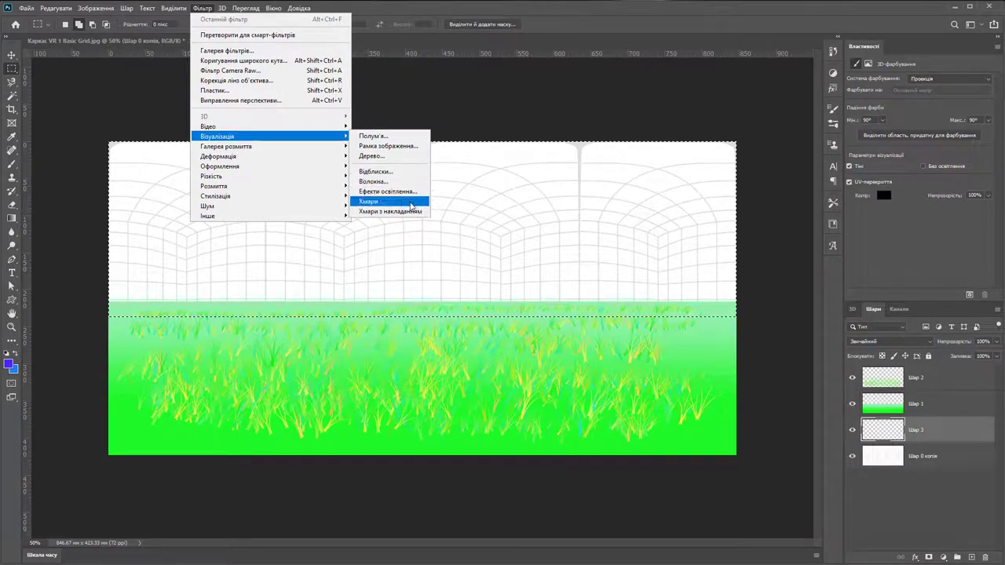
click(369, 202)
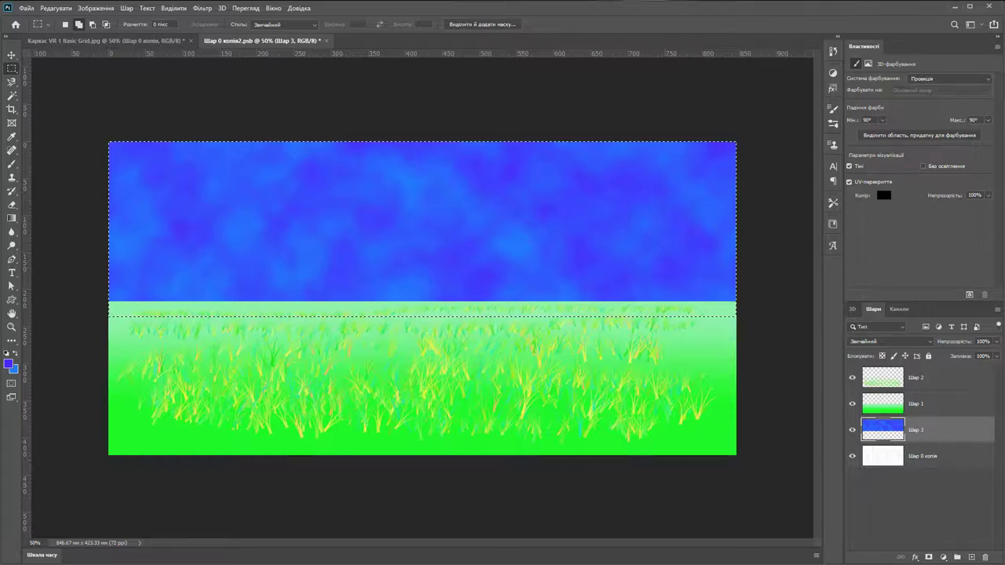
key(ctrl+d)
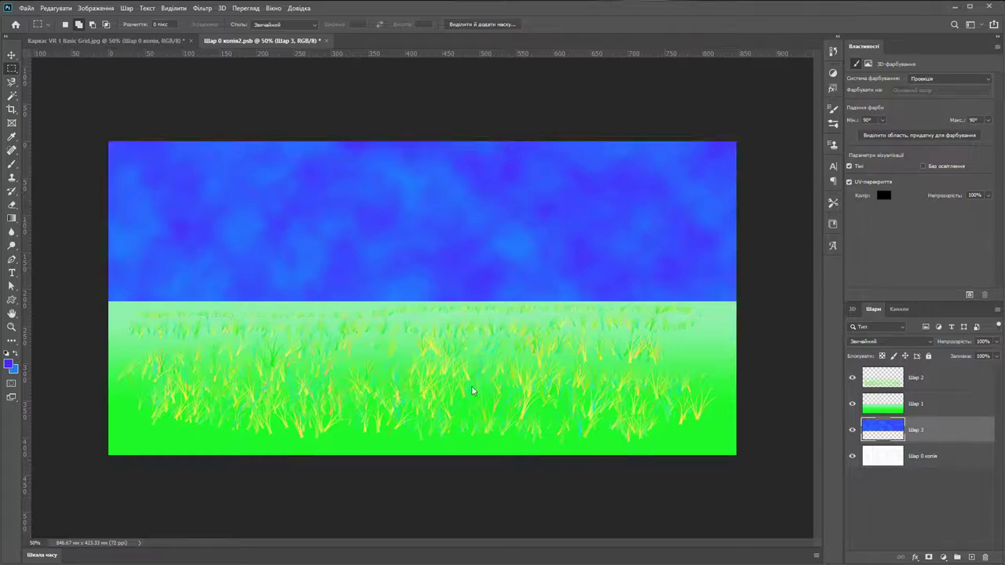
Save and close the texture document, and rotate the 3D camera to inspect the cloudy blue sky above the grass.
click(327, 40)
click(474, 218)
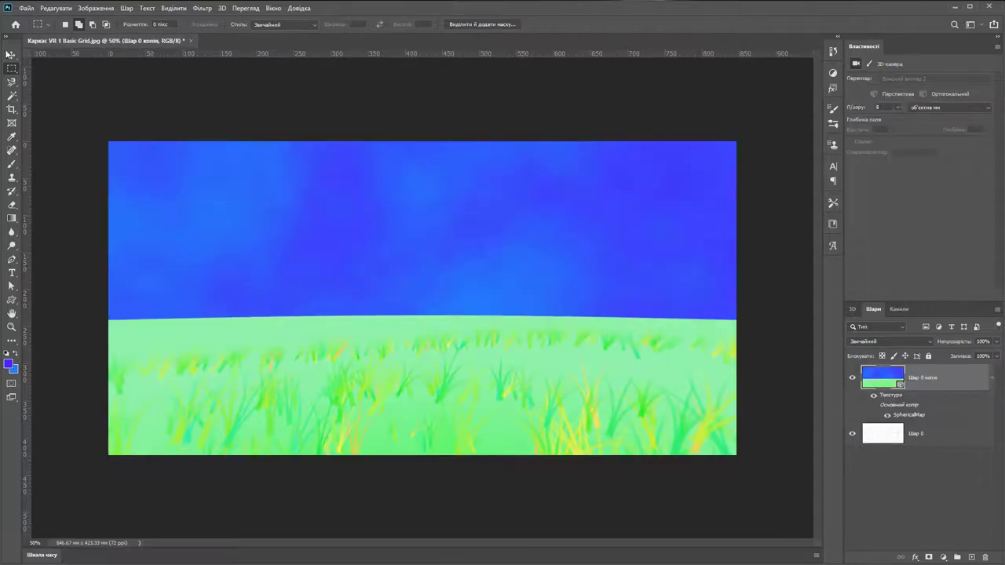
click(10, 54)
drag(449, 269, 305, 189)
drag(439, 214, 605, 282)
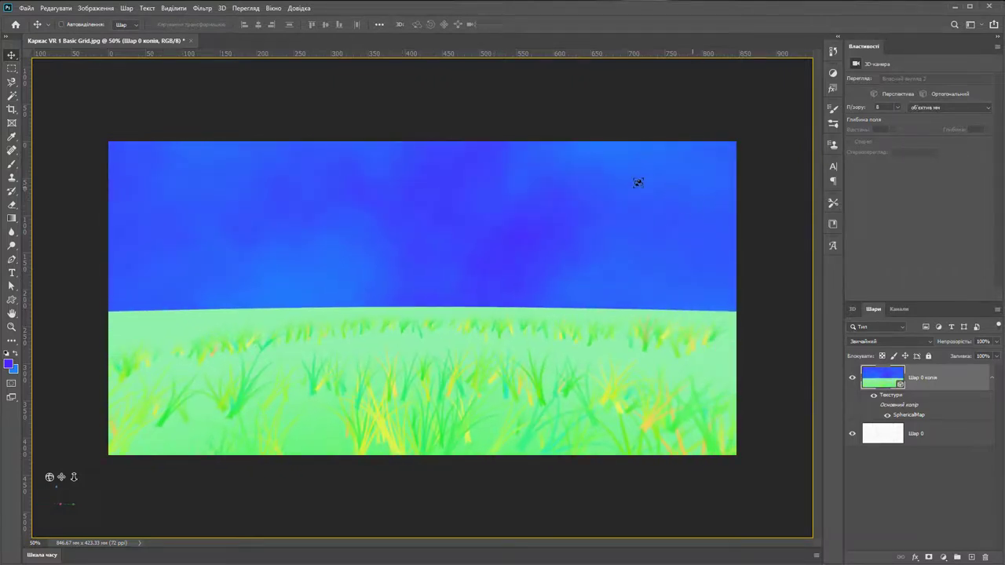
Reopen the SphericalMap texture and place the PD image from the 3D VR\PX folder in File Explorer above layer Шар 2.
double_click(911, 416)
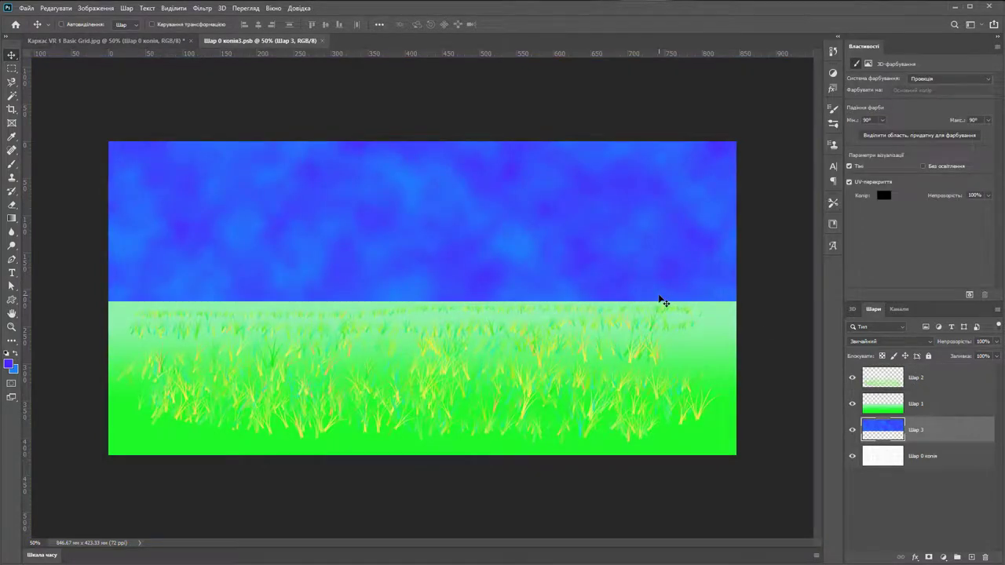
click(929, 384)
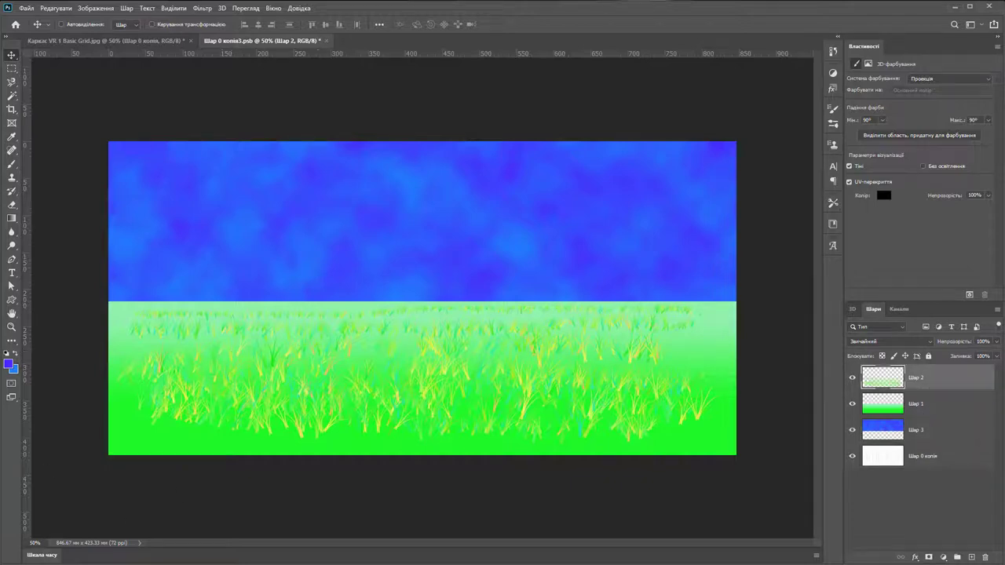
key(super+e)
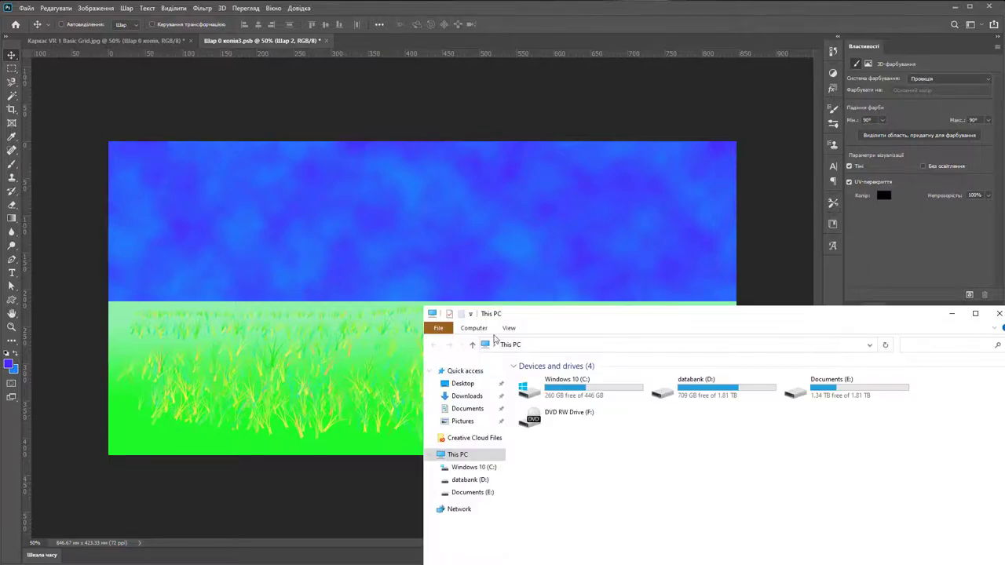
click(464, 385)
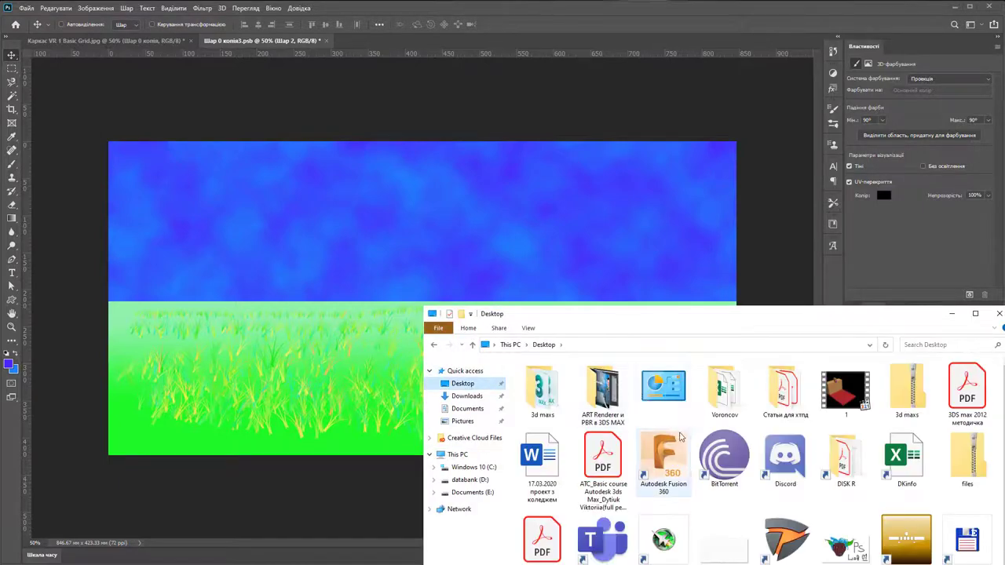
double_click(847, 459)
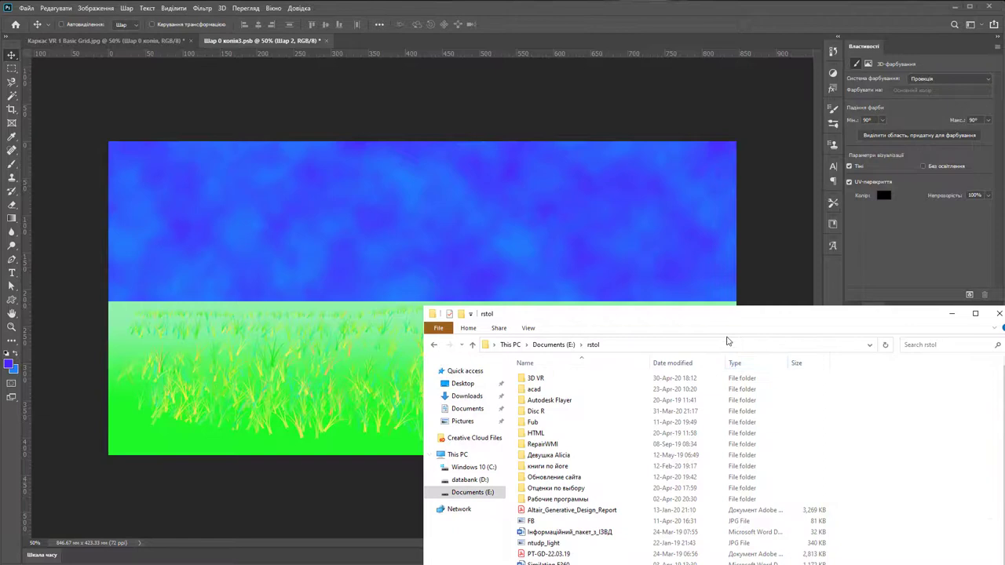
double_click(573, 379)
double_click(542, 384)
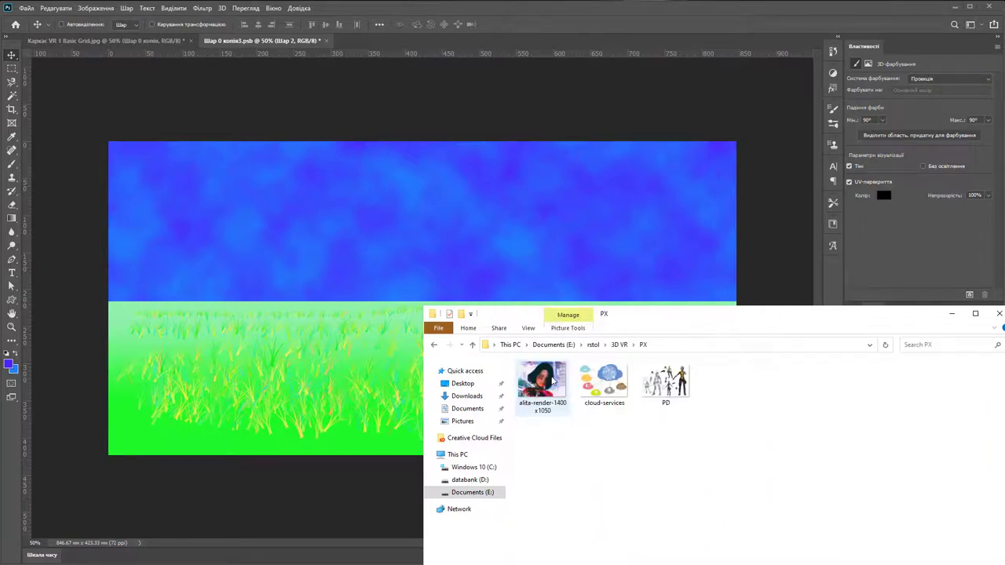
drag(666, 382, 320, 271)
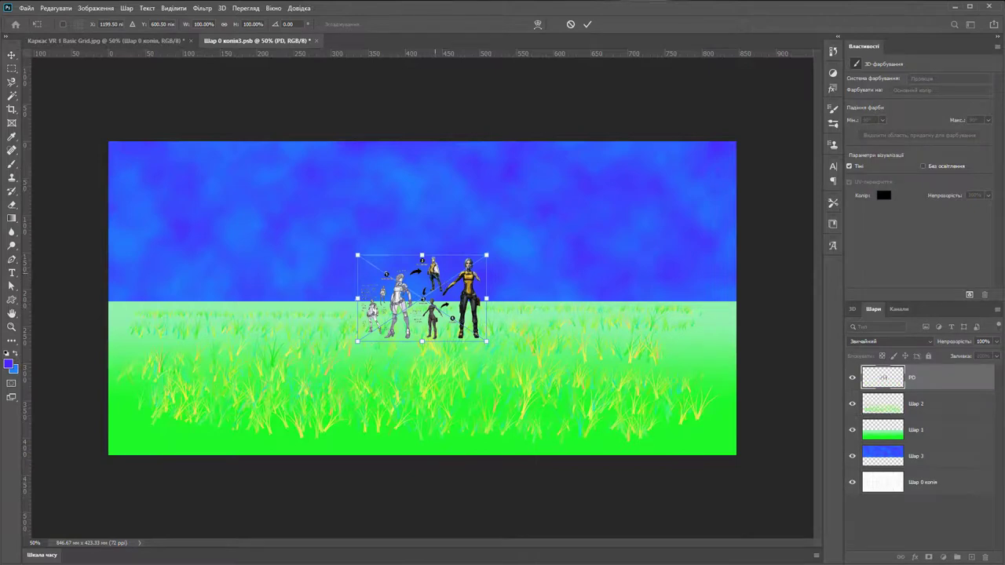
Scale the placed PD figures to about 62% and position them on the left part of the horizon.
drag(434, 276, 256, 290)
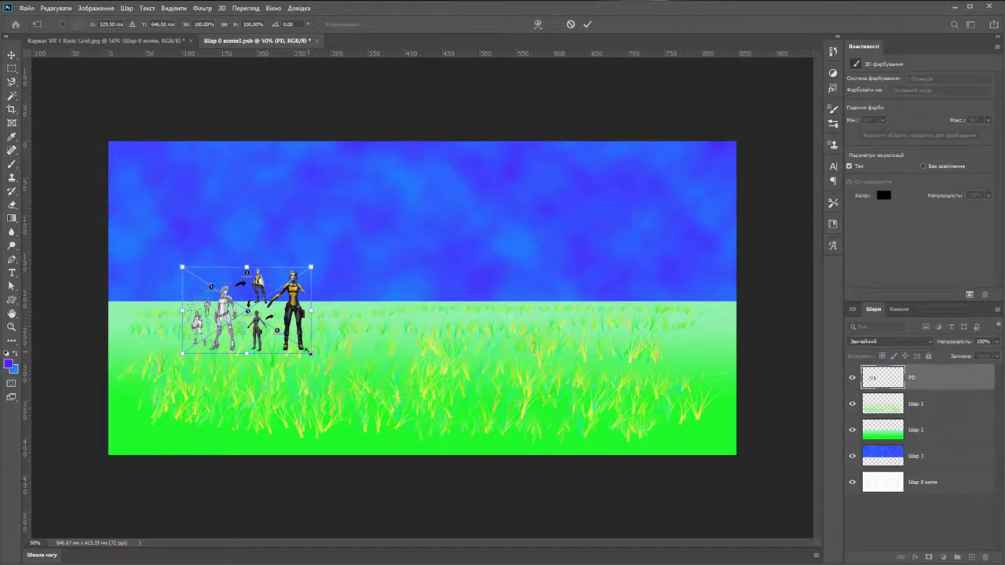
drag(311, 353, 255, 323)
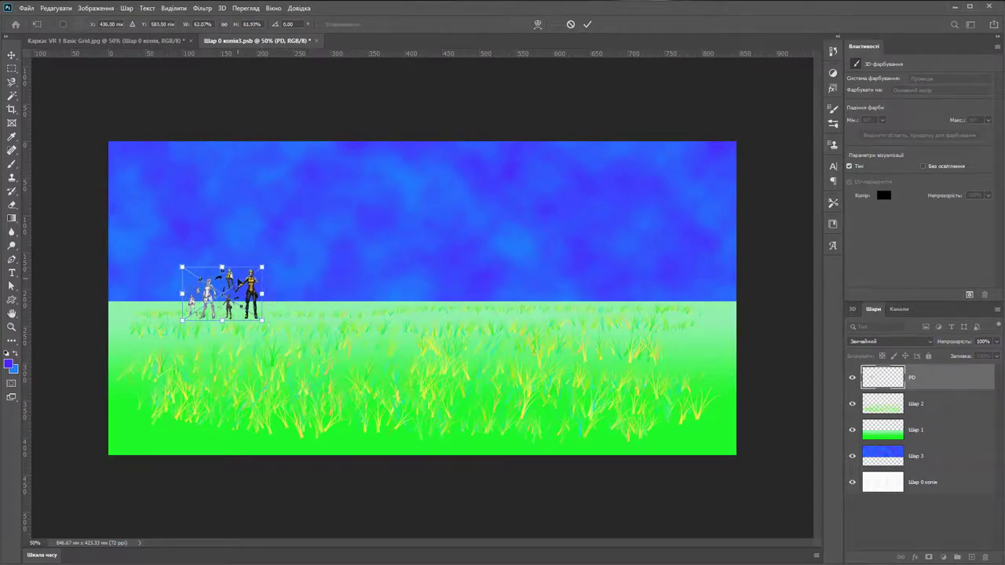
drag(240, 282, 245, 289)
key(Return)
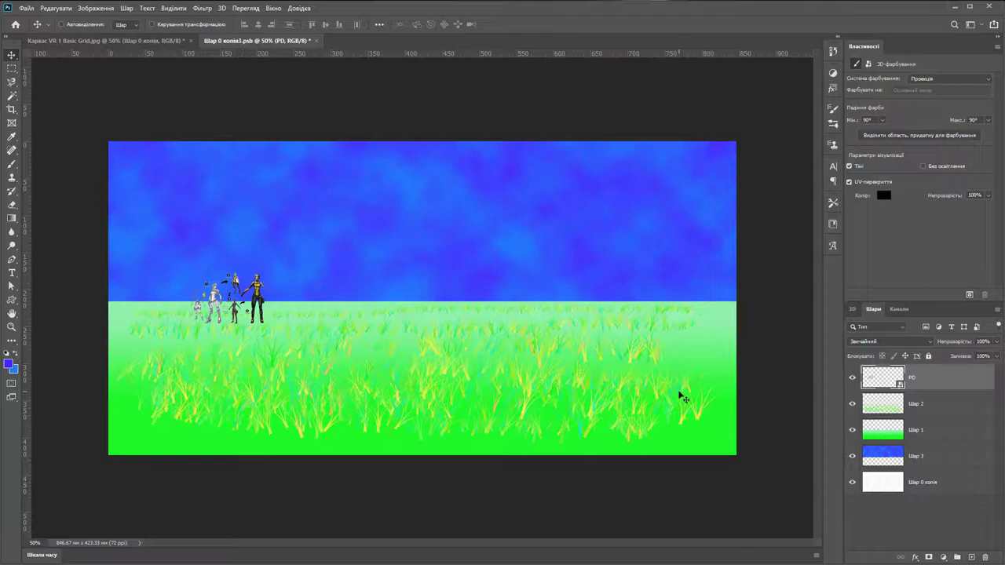
Move the grid layer Шар 0 копія to the top of the layer stack and set its opacity to 36%.
click(934, 486)
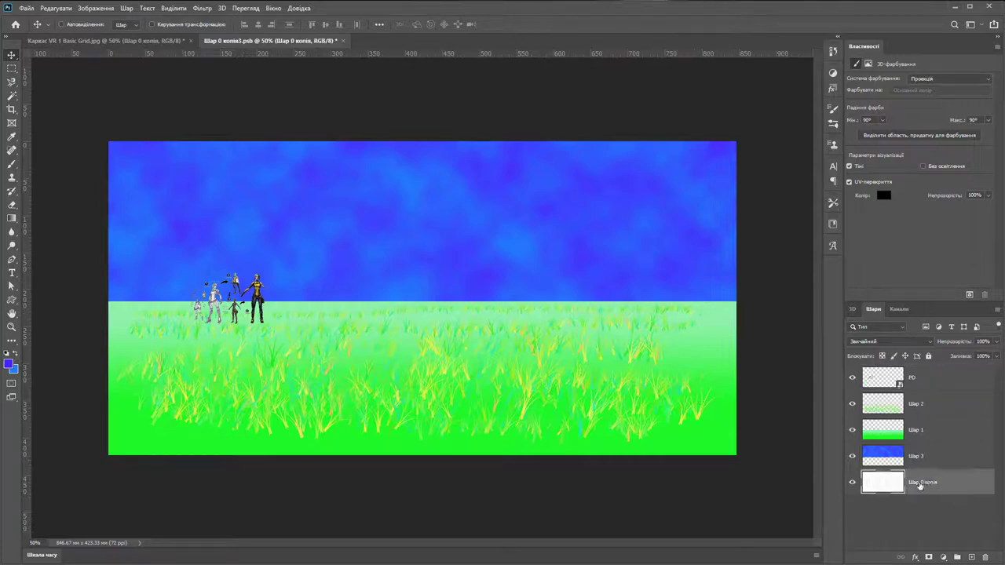
drag(918, 446, 919, 369)
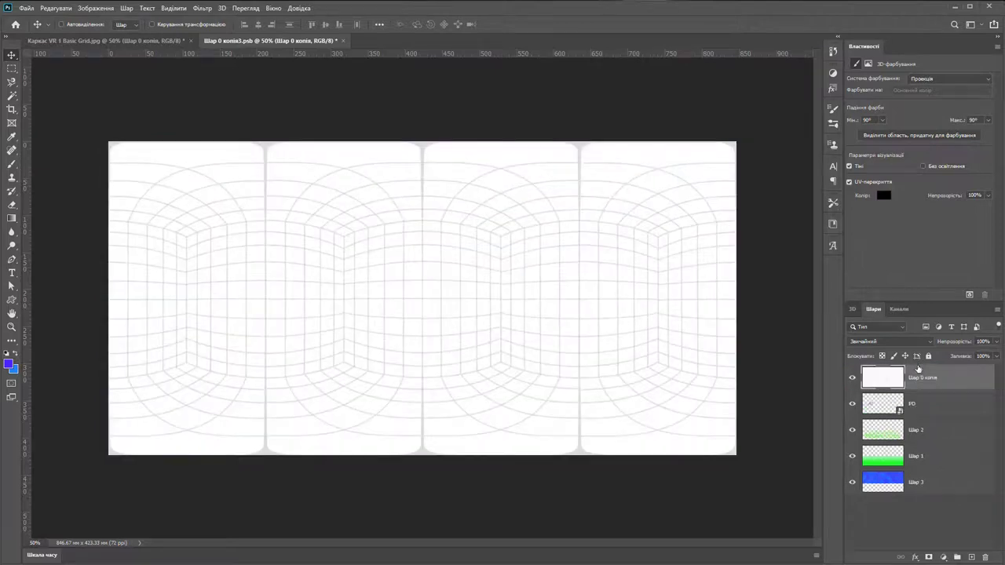
click(997, 344)
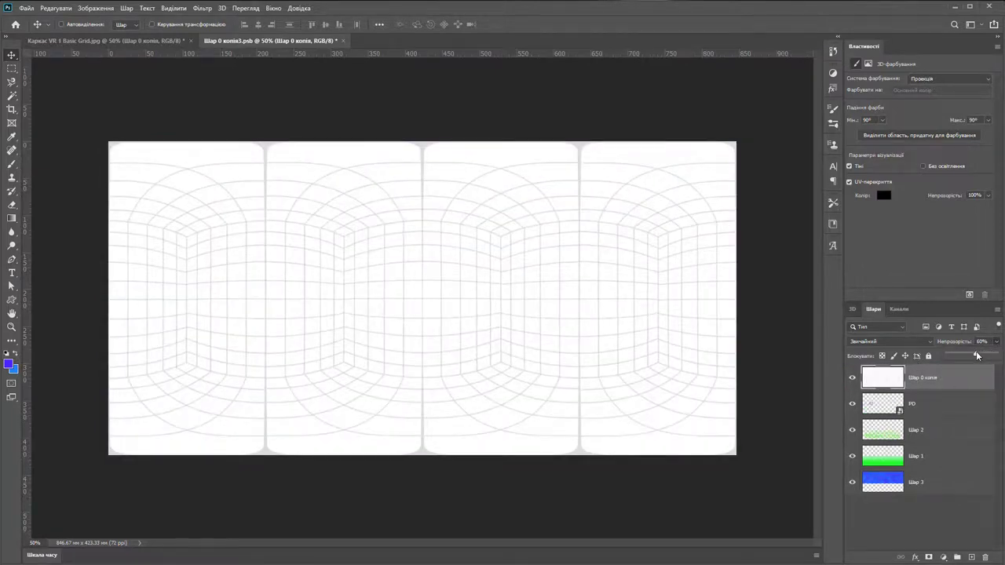
drag(994, 354, 964, 356)
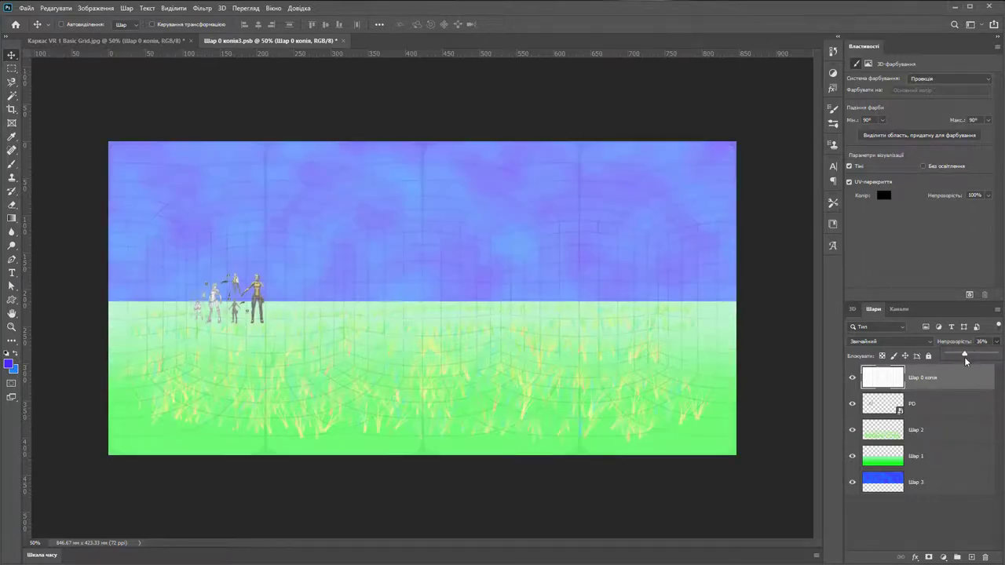
click(947, 486)
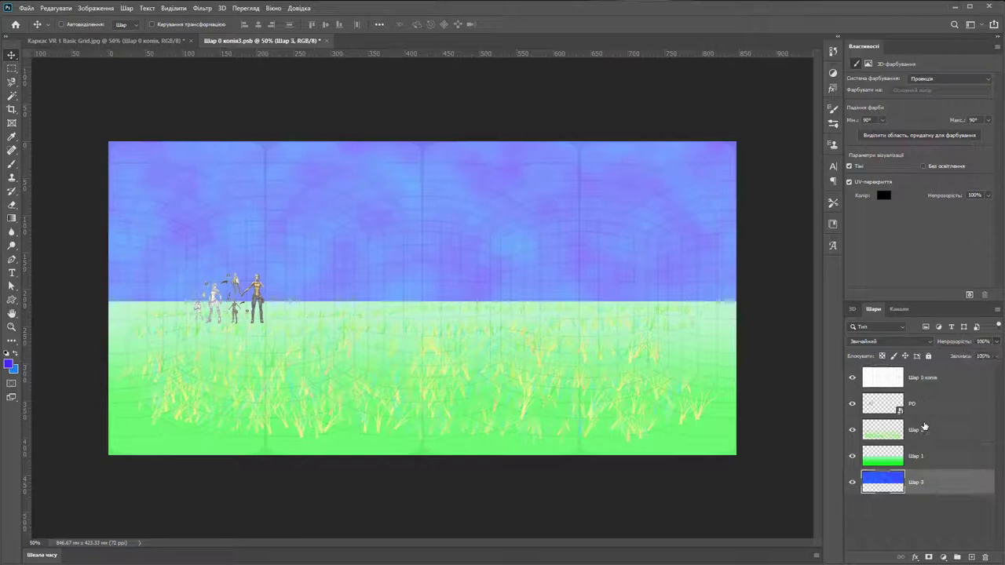
click(923, 380)
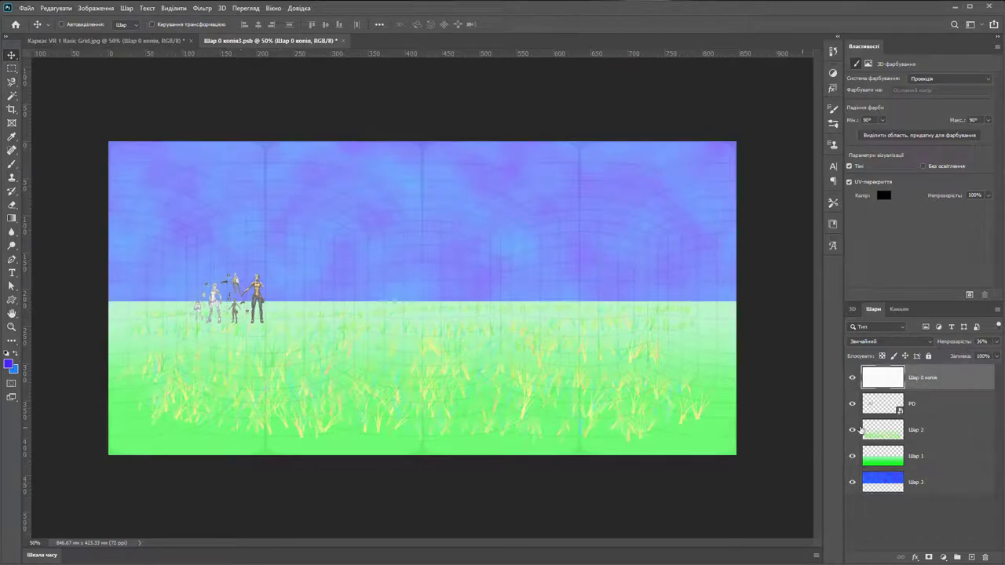
Scale the PD figures up to about 74% and position them across the horizon in the grid's first section.
drag(236, 302, 239, 356)
key(ctrl+t)
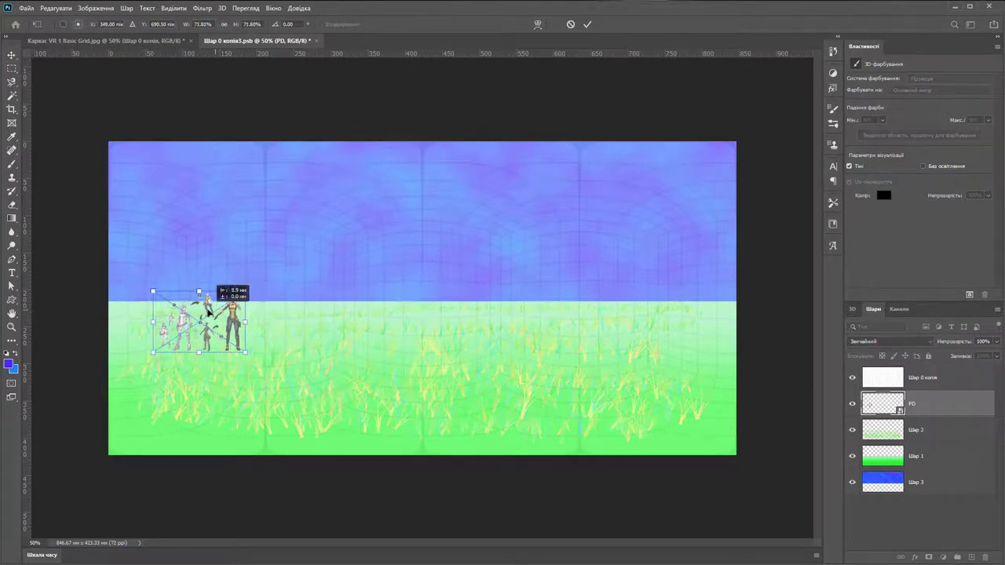
key(Return)
key(shift+Up)
key(shift+Up)
key(shift+Up)
key(shift+Up)
key(shift+Up)
key(shift+Left)
key(shift+Left)
key(shift+Left)
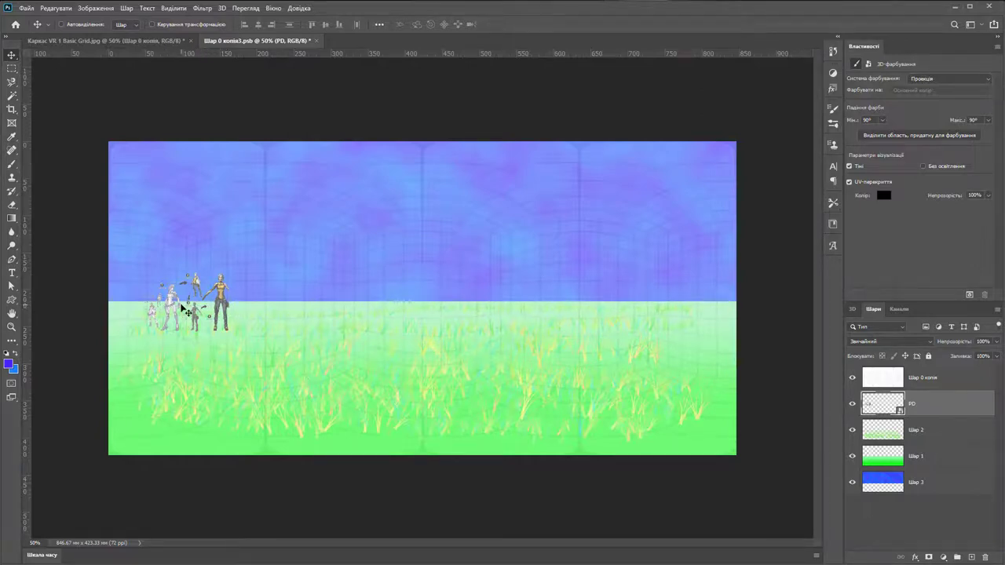
drag(187, 312, 179, 270)
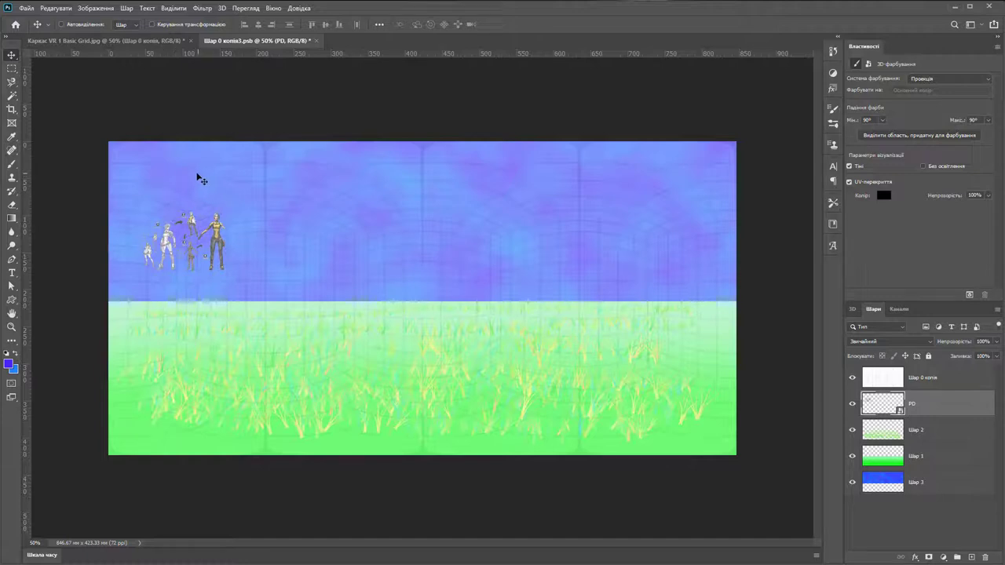
drag(189, 267, 182, 326)
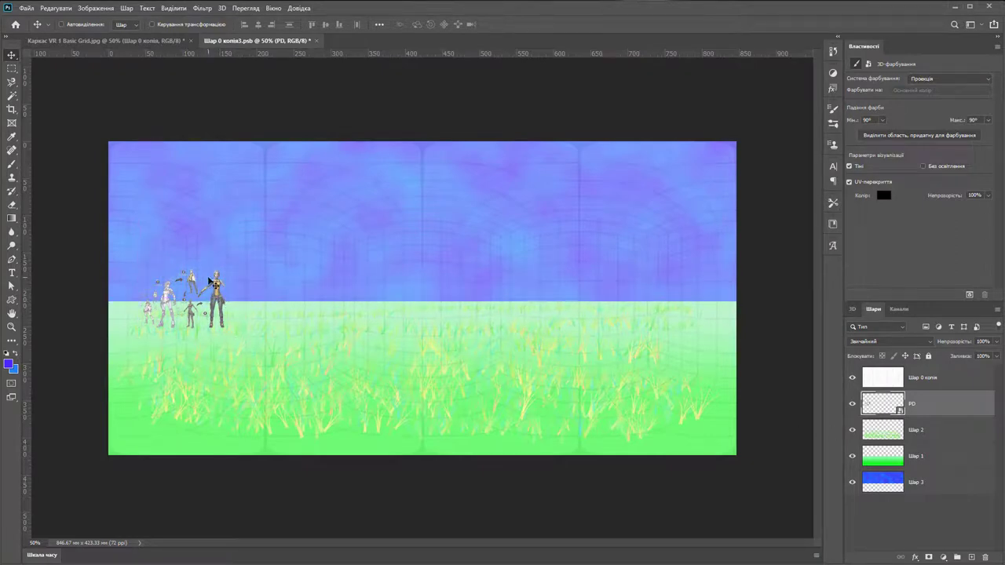
Add a new layer above PD, draw a rectangular selection around the figures, and set the foreground colour to white.
click(972, 557)
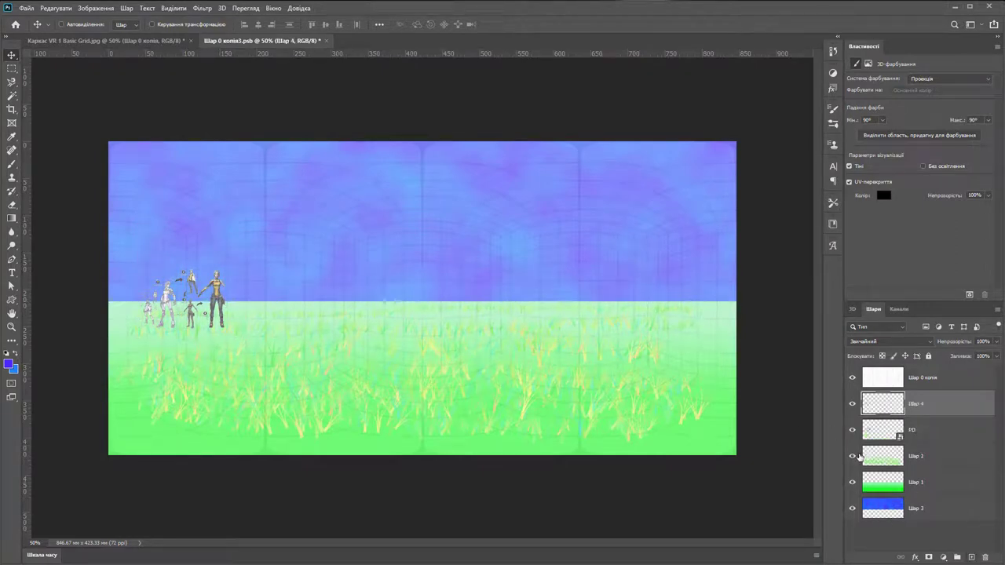
key(m)
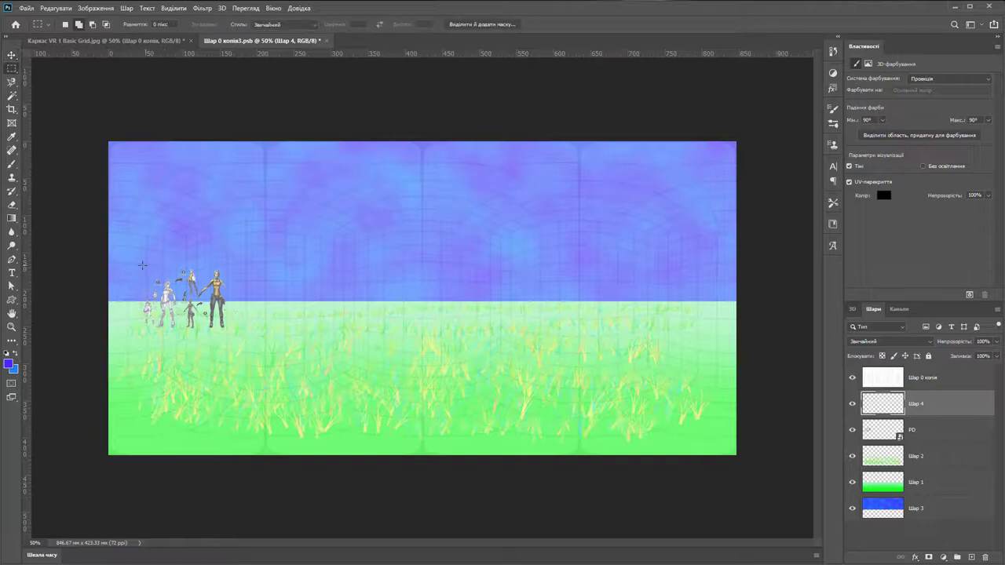
drag(131, 258, 246, 344)
key(ctrl+d)
click(7, 354)
click(15, 354)
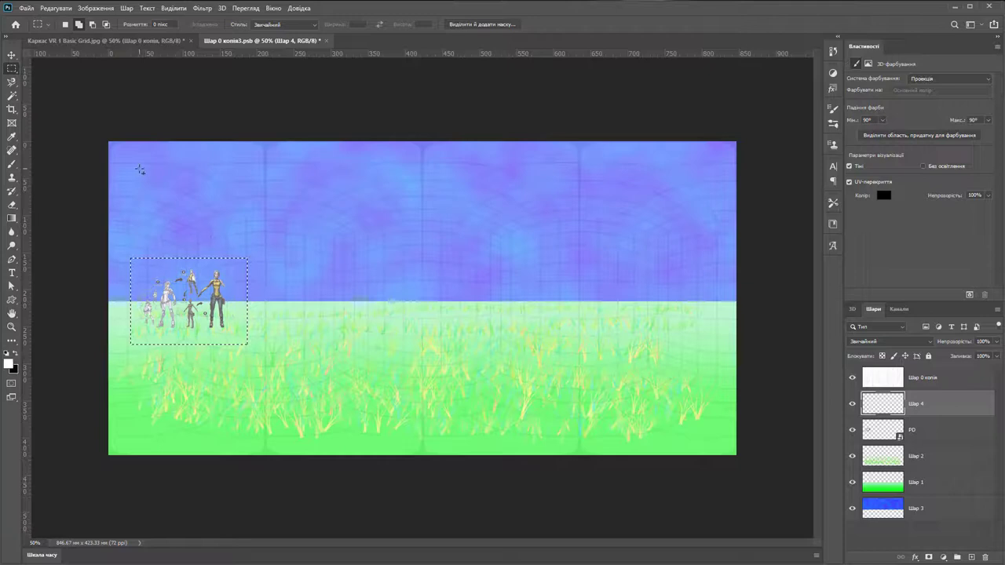
key(shift+F5)
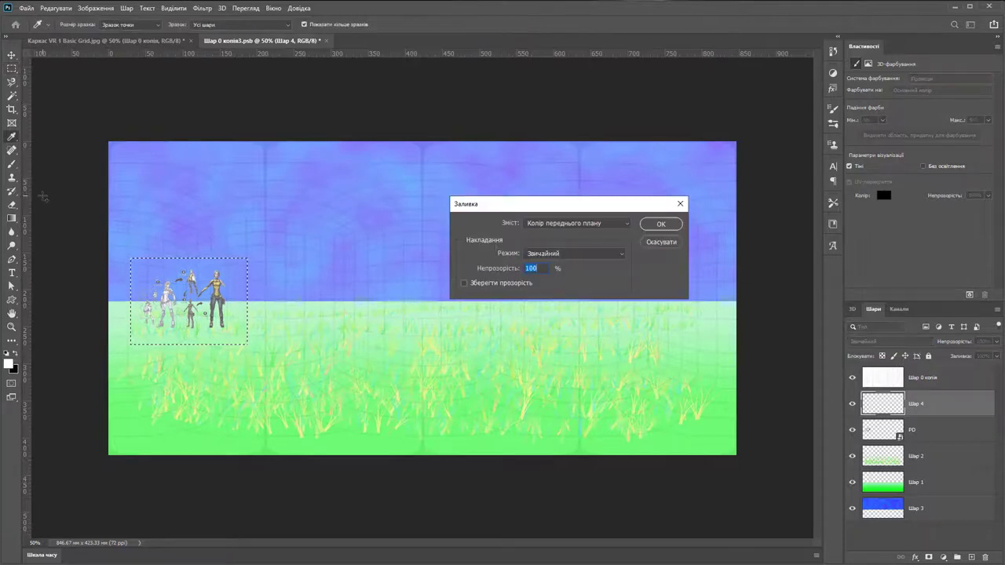
click(659, 224)
key(m)
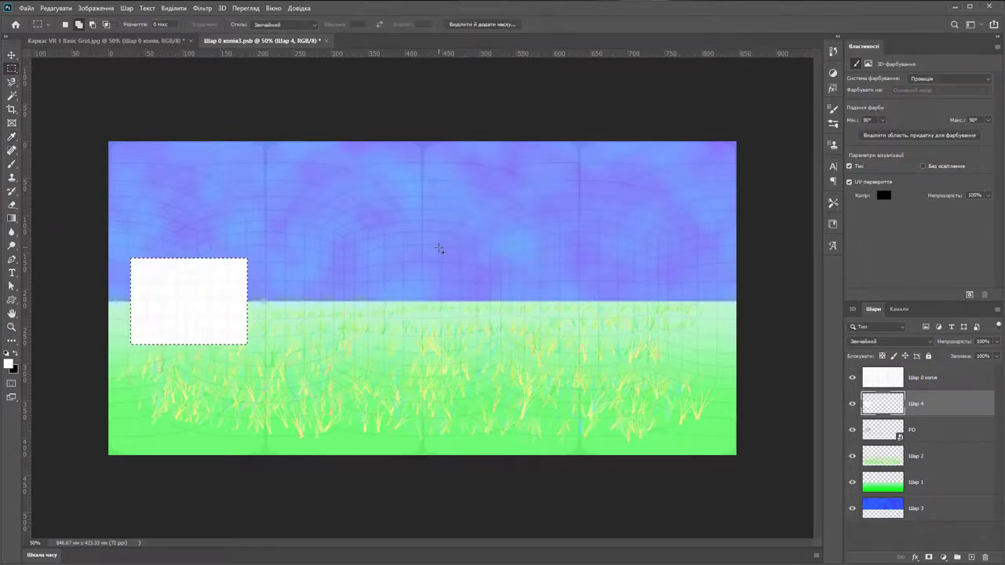
drag(942, 382, 957, 466)
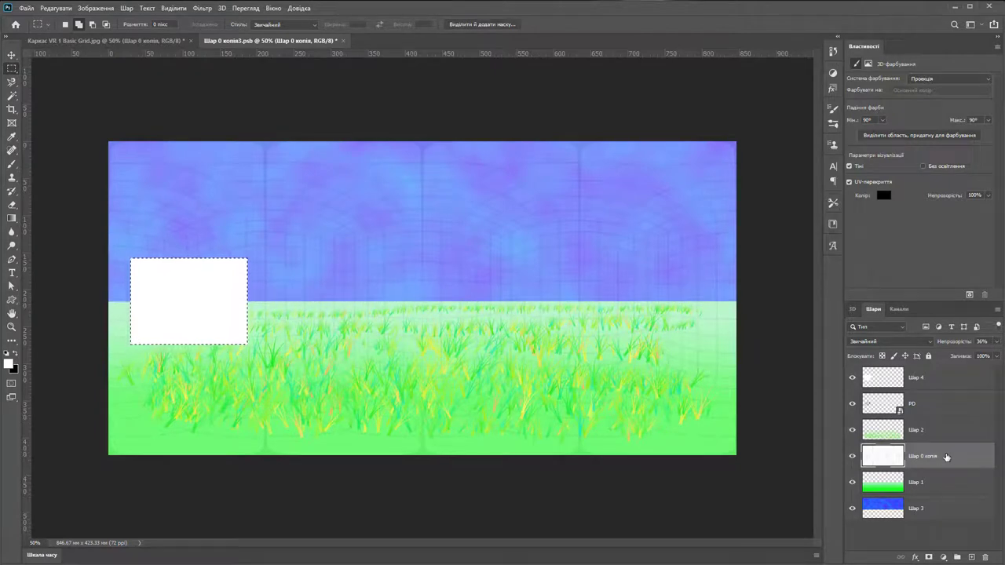
key(ctrl+shift+bracketright)
key(ctrl+s)
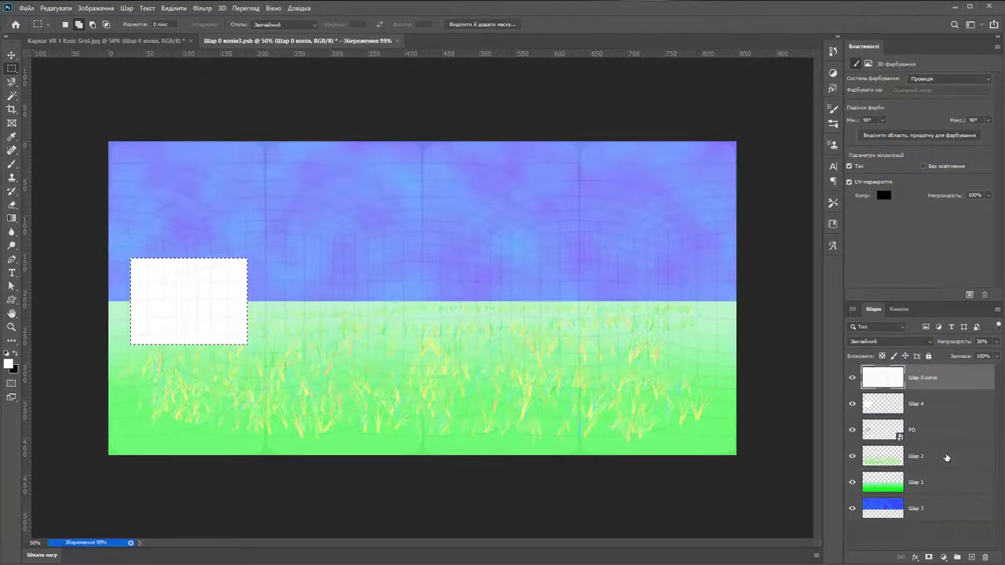
Add another new layer, place it directly below PD, and fill the selection with the white foreground colour.
click(923, 406)
click(974, 556)
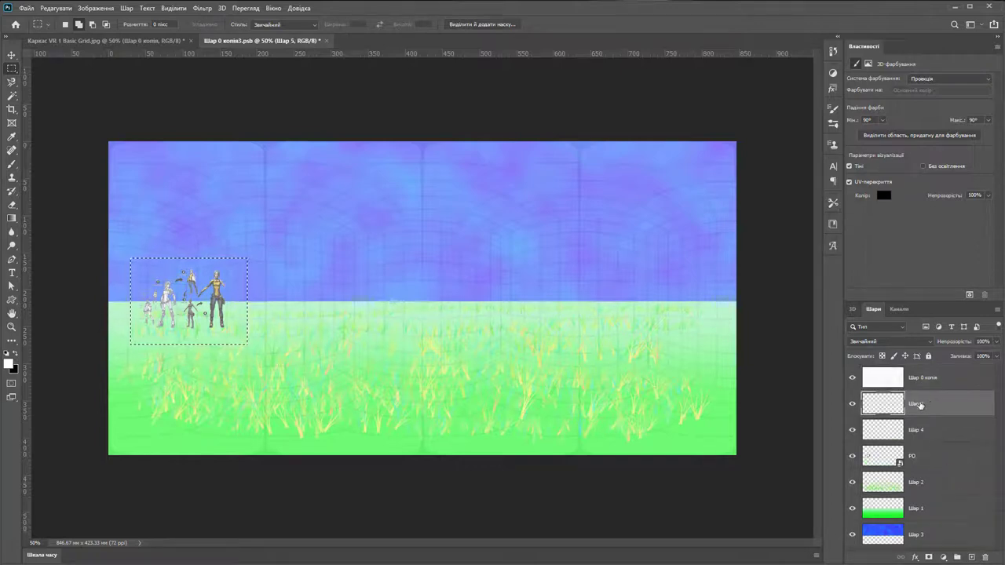
drag(936, 405, 933, 465)
key(shift+F5)
key(Return)
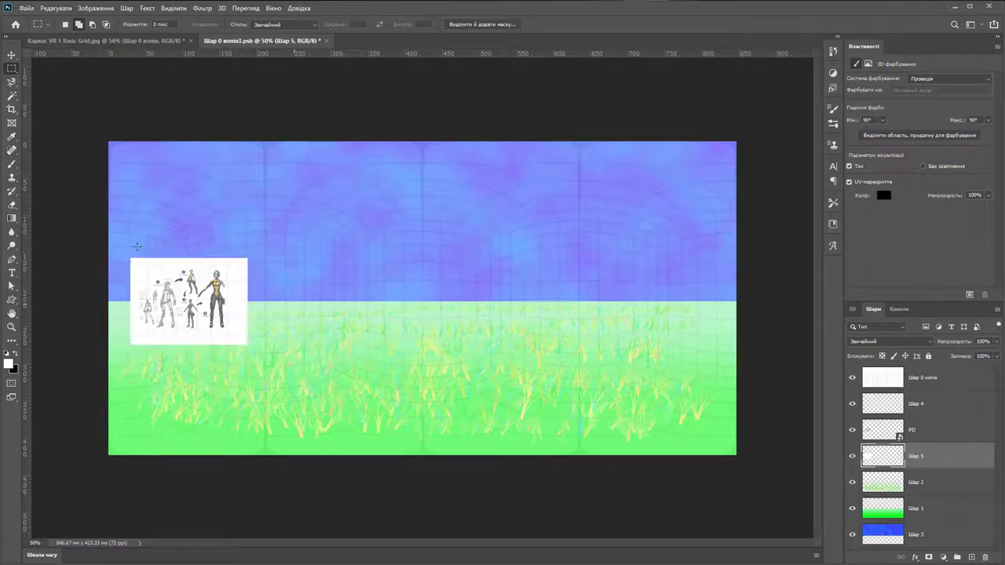
Delete a narrow strip from the white rectangle's right edge and deselect.
drag(235, 244, 271, 398)
key(Delete)
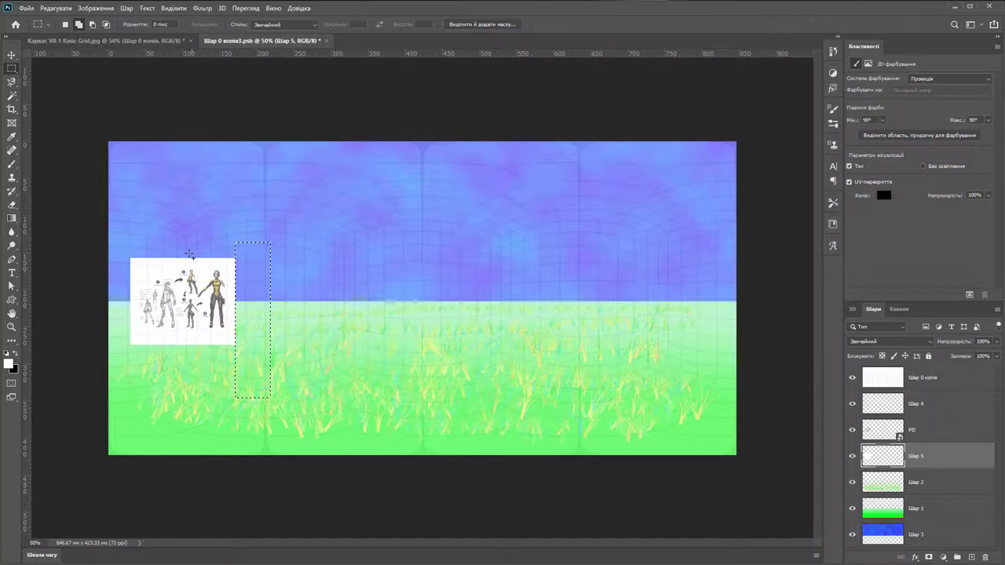
key(ctrl+d)
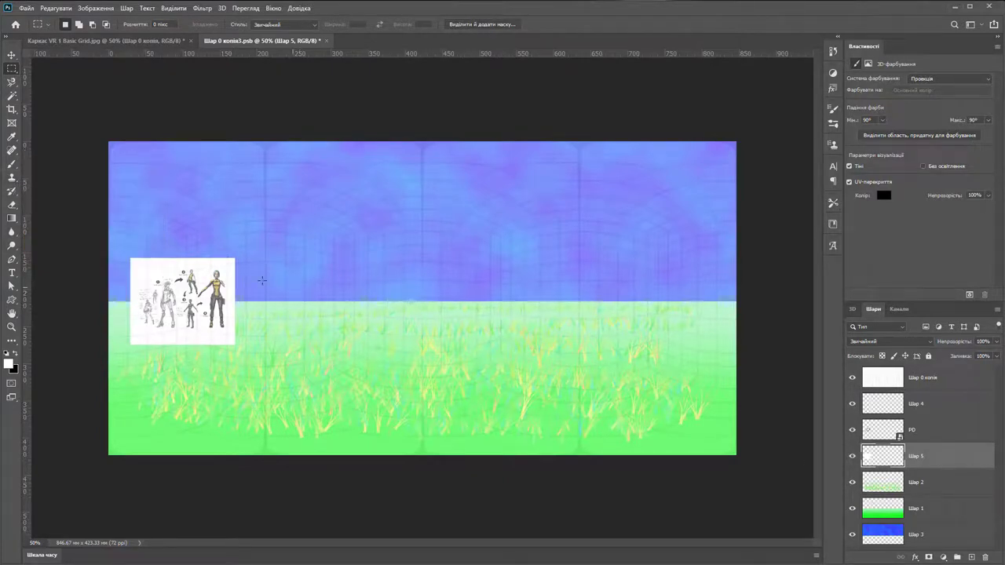
Group the PD layer with its white background layer Шар 5 and name the group Product Design.
click(852, 430)
click(853, 431)
shift+click(932, 439)
key(ctrl+g)
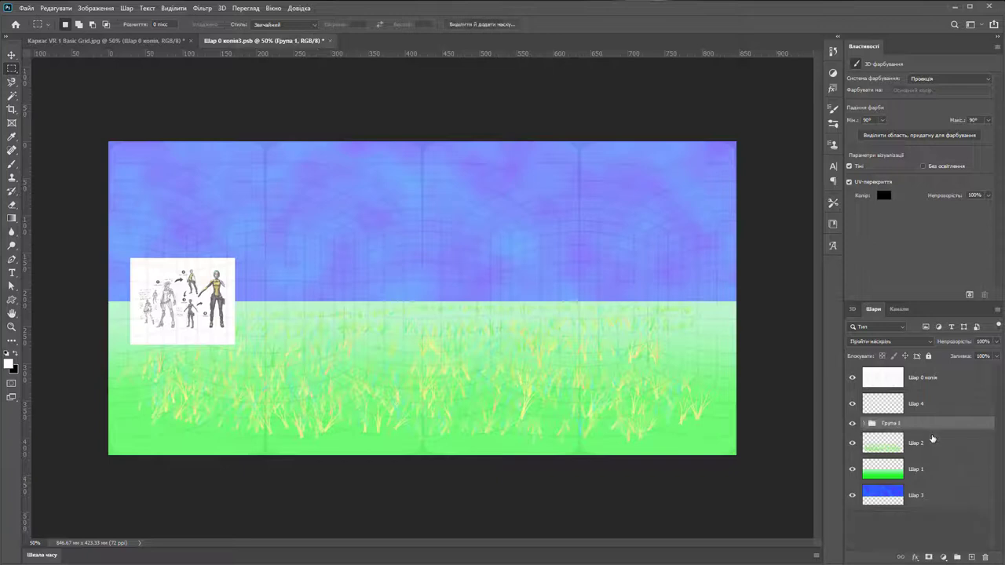
click(864, 426)
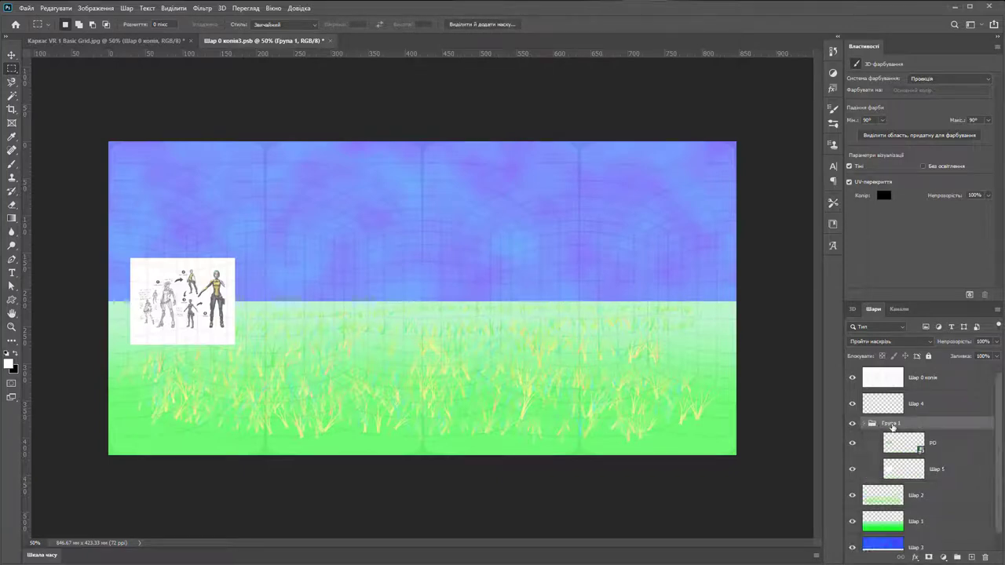
double_click(892, 423)
text(F)
text(roduct Design)
key(Return)
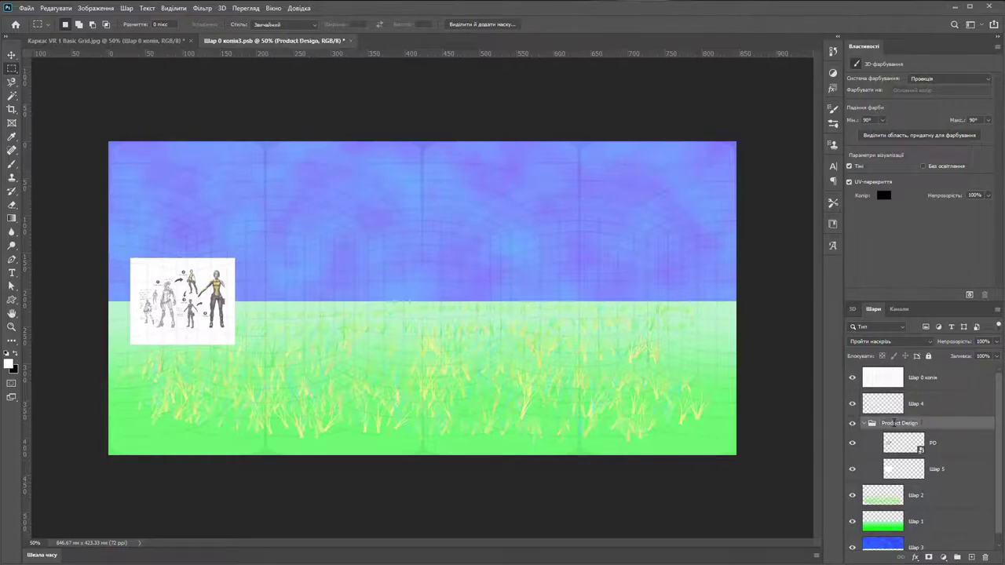
Add the text "Product Design" above PD in the group and position it as a title centred over the white rectangle.
click(932, 443)
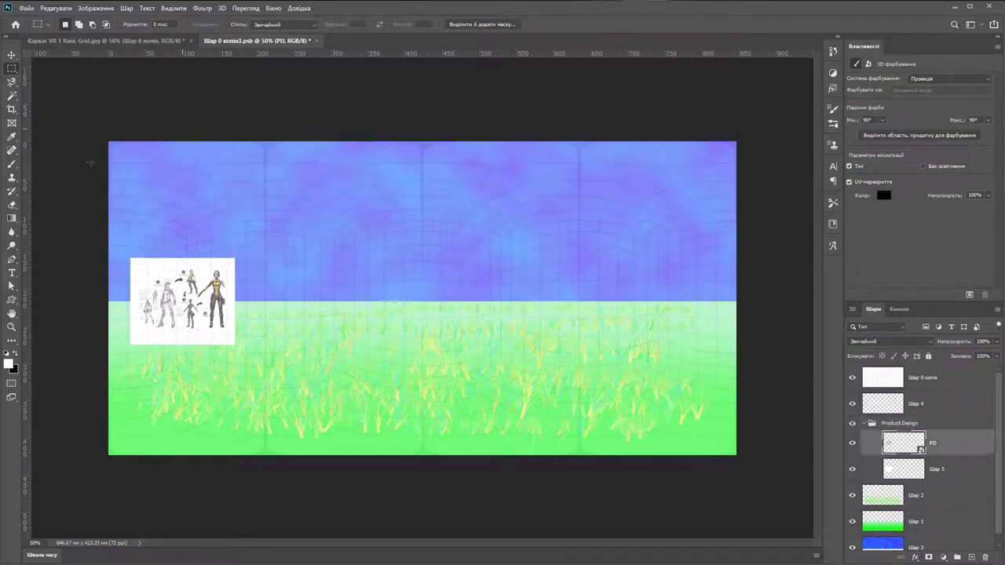
key(t)
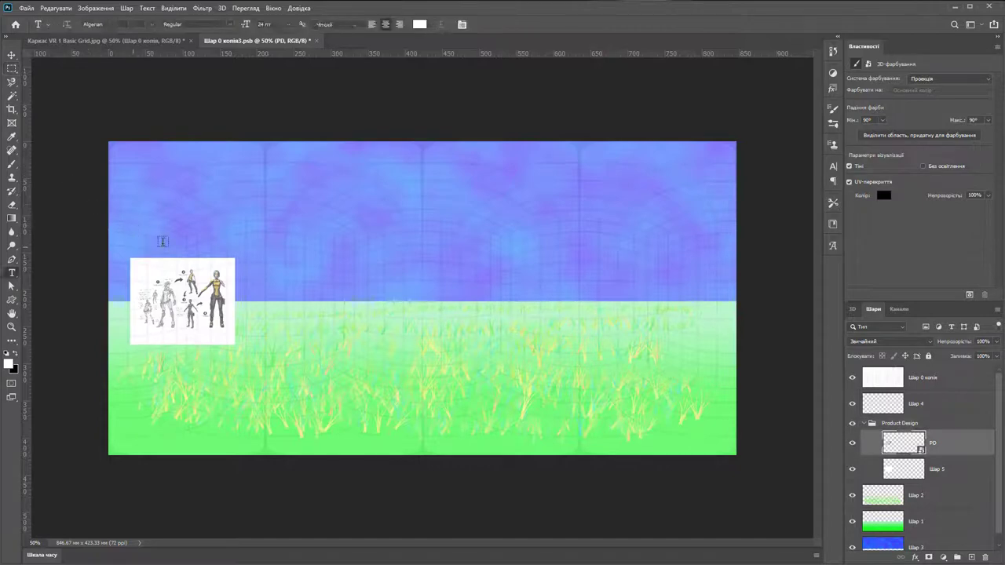
click(161, 242)
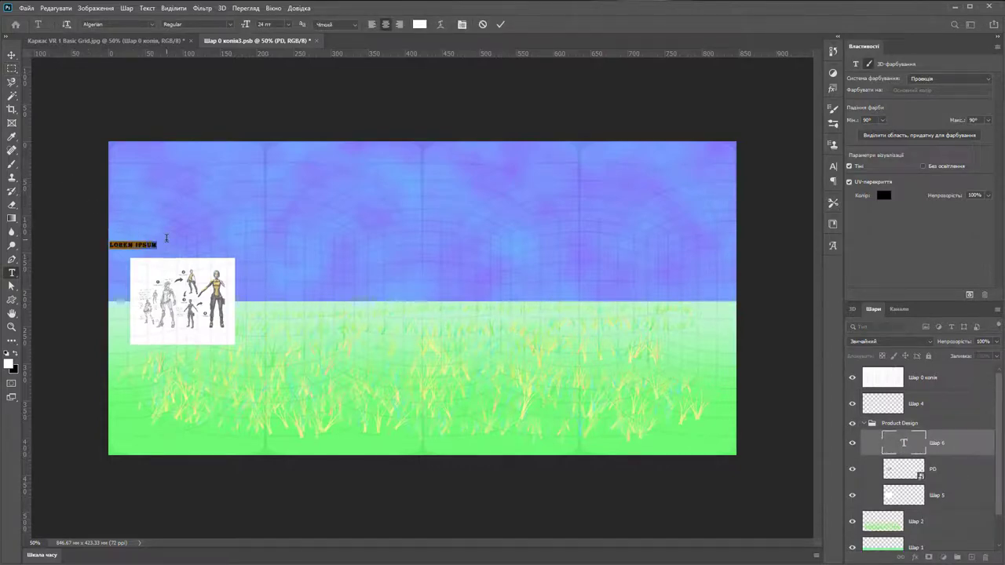
text(MRODUCT)
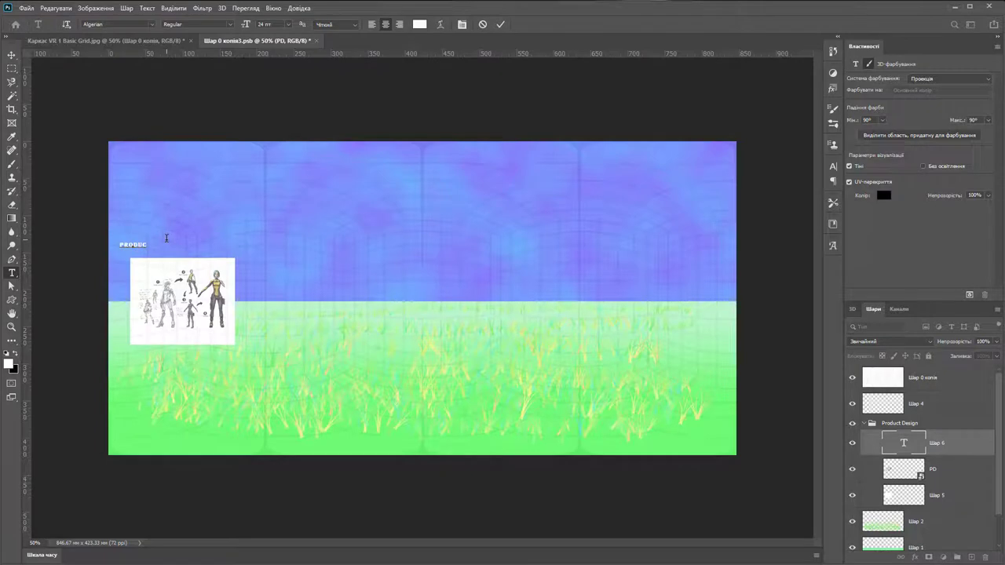
text( DESIGN)
click(12, 55)
drag(165, 246, 212, 251)
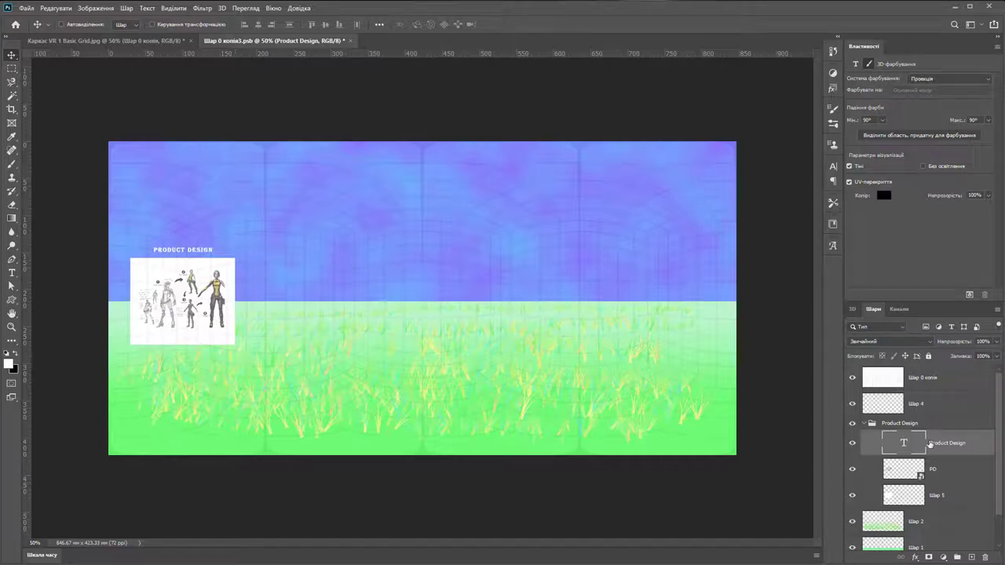
Duplicate the Product Design group as Rendering and move the copy to the grid's second section.
click(873, 427)
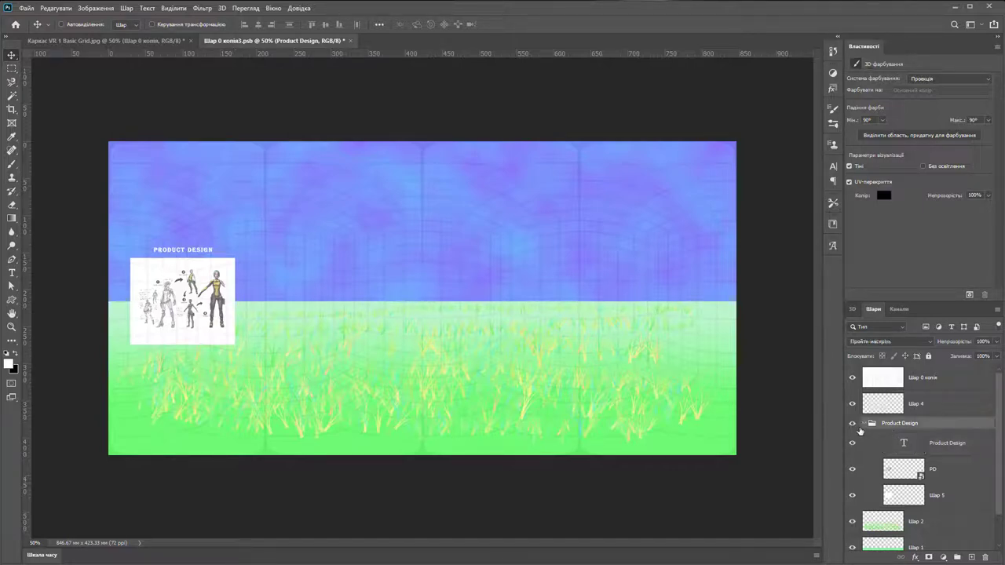
click(864, 424)
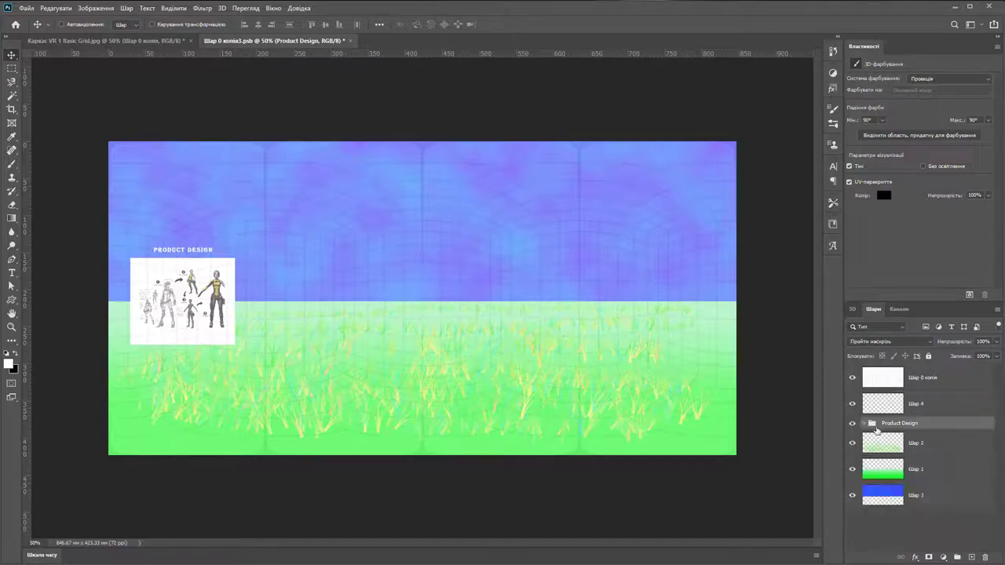
right_click(925, 428)
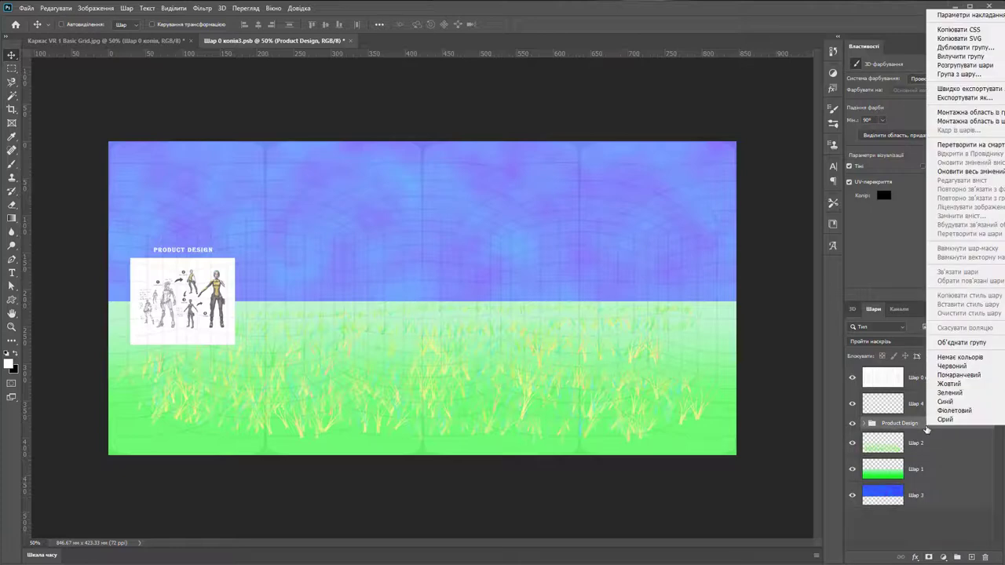
click(966, 47)
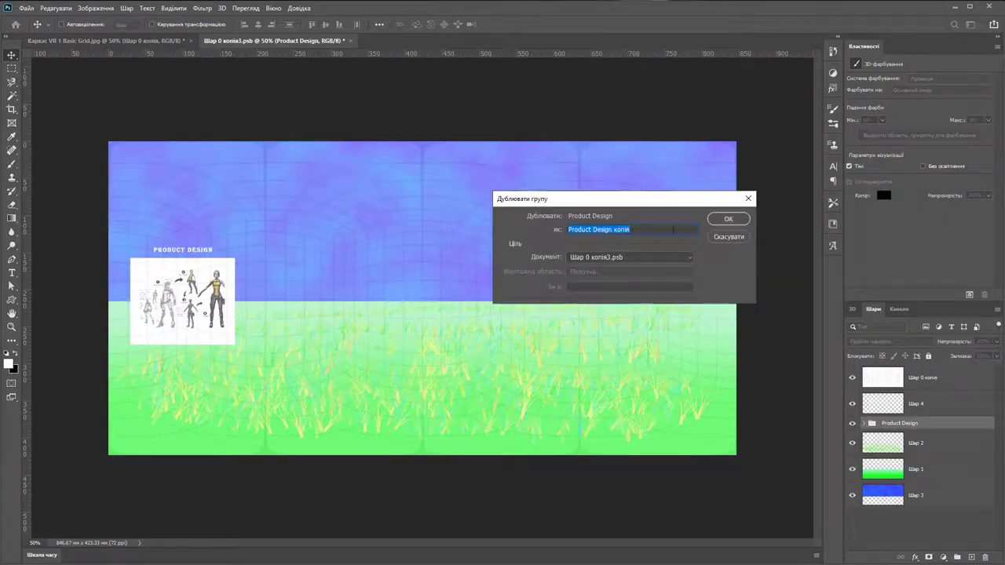
text(Rendering)
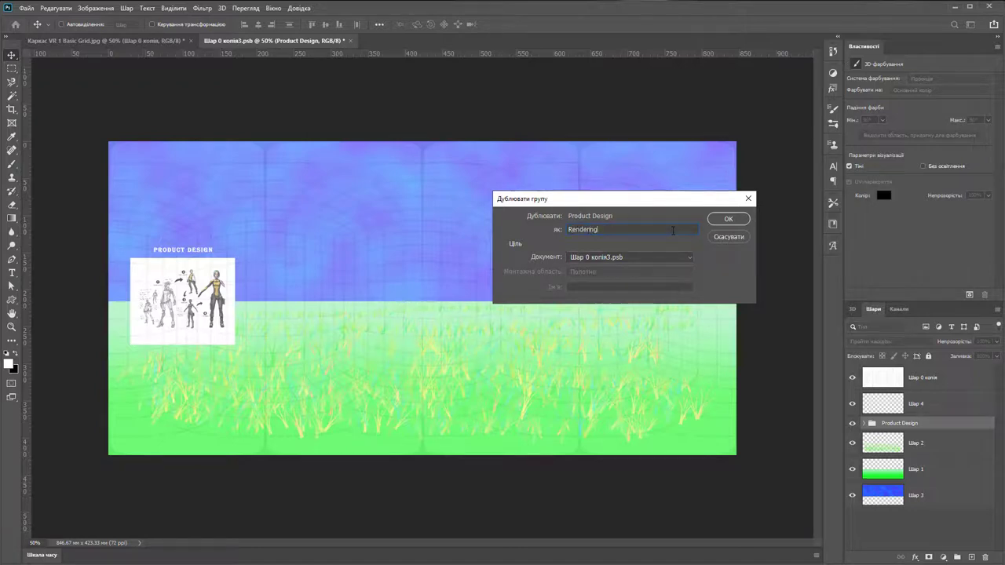
click(730, 219)
drag(210, 292, 370, 265)
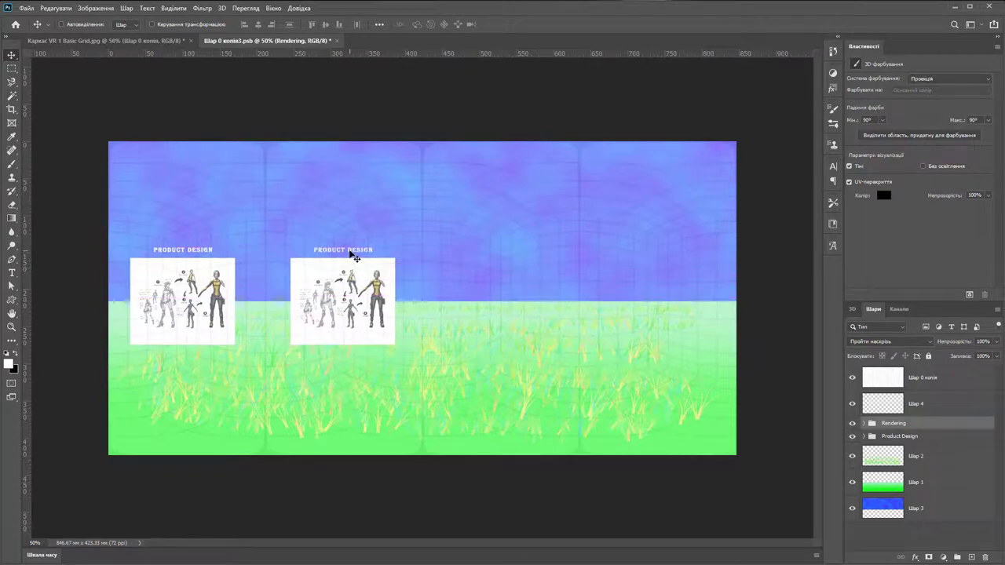
Change the title above the board in the grid's second section to "Rendering".
double_click(354, 252)
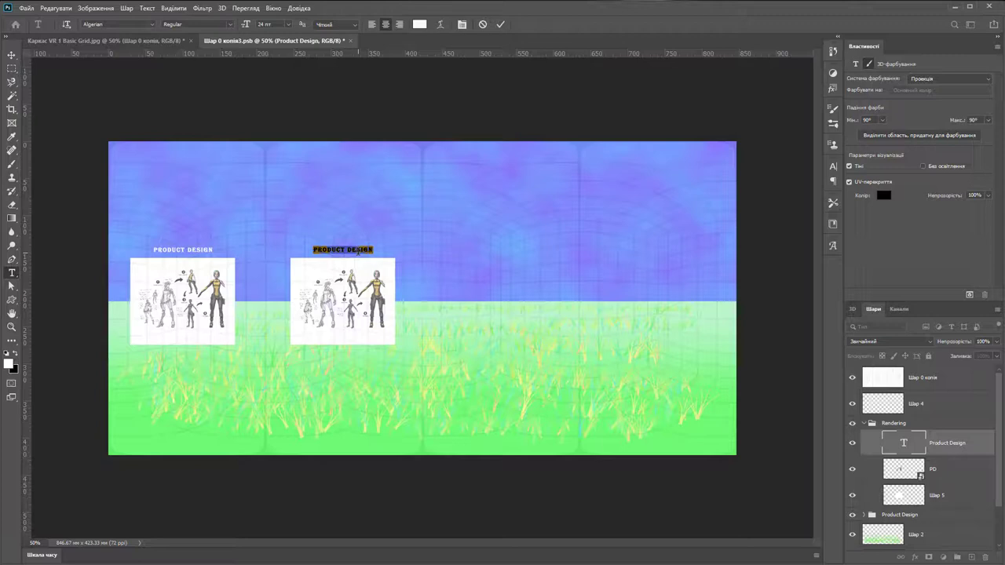
key(BackSpace)
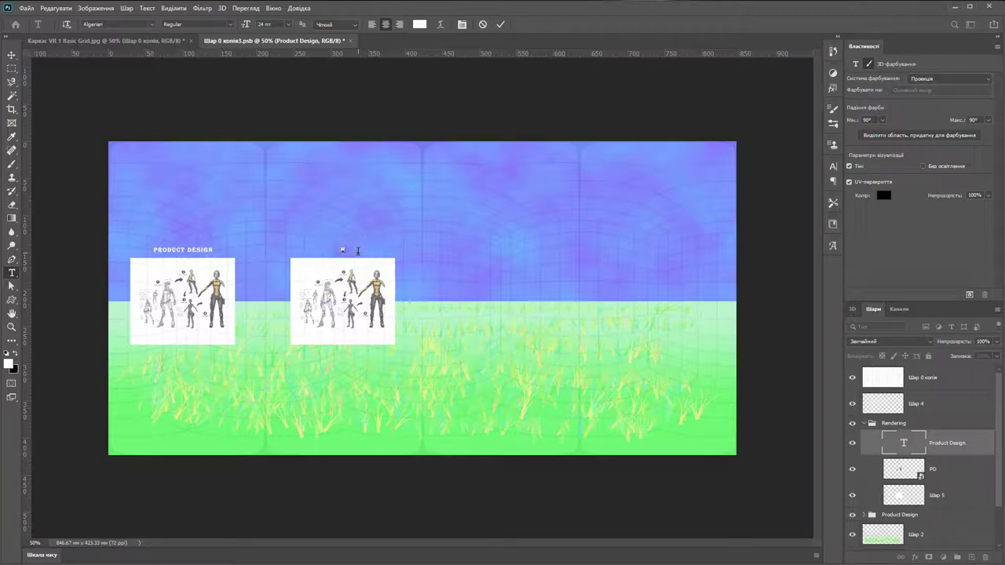
text(Rendering)
click(11, 55)
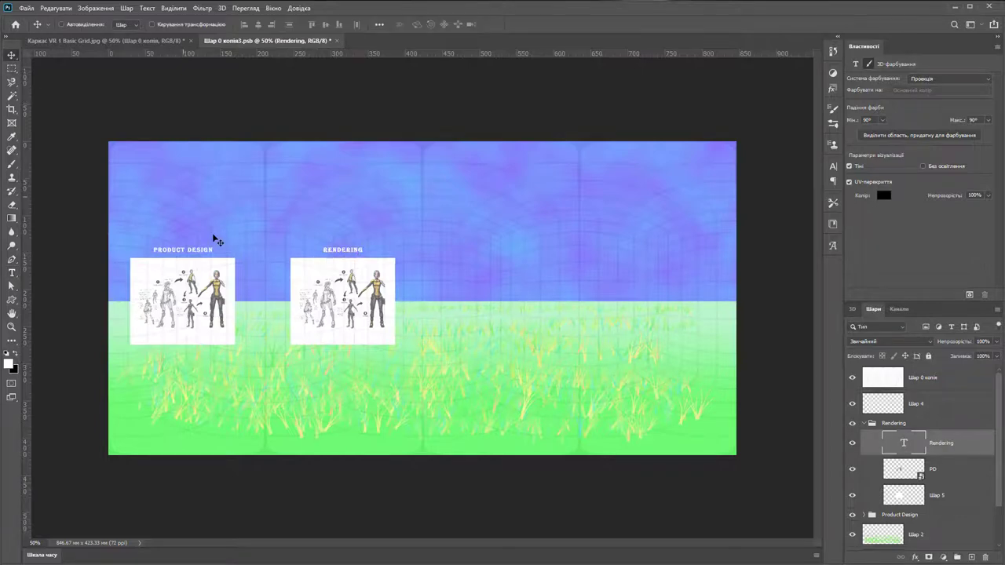
Delete the PD image layer from the Rendering group, leaving its white rectangle.
click(940, 474)
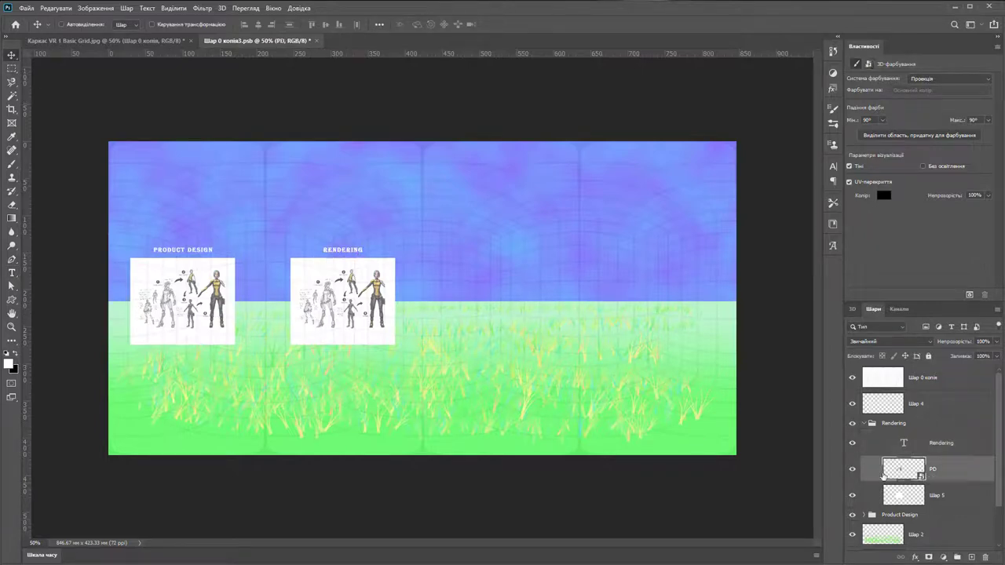
click(852, 471)
click(852, 471)
key(Delete)
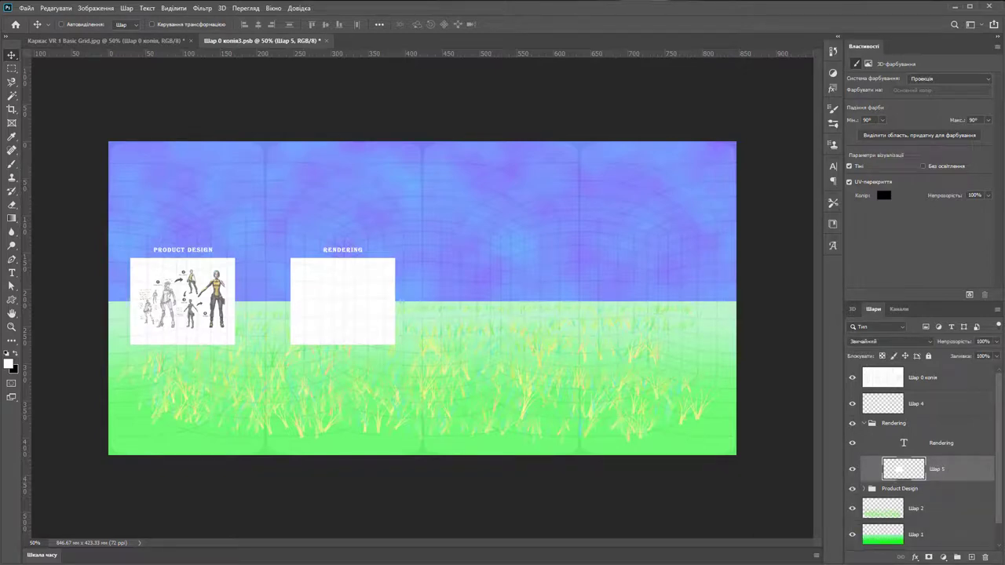
Place the alita-render-1400x1050 image from the PX folder in the Rendering group, scaled down over the white rectangle.
key(alt+Tab)
drag(666, 380, 375, 307)
drag(605, 162, 377, 236)
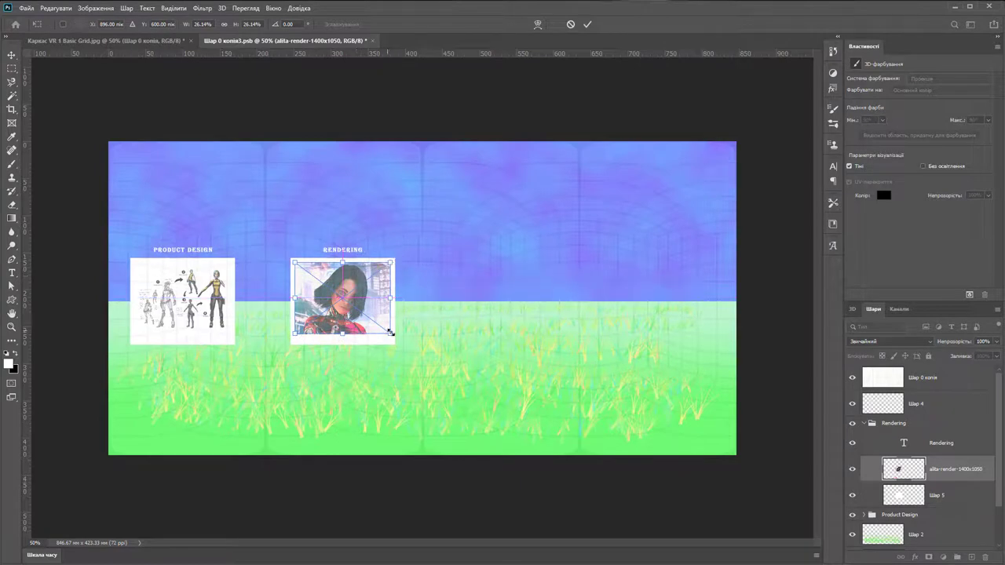
Enlarge alita-render-1400x1050 to about 31% so it covers the white rectangle, clip it to Шар 5 and collapse the Rendering group.
drag(392, 335, 399, 341)
drag(399, 259, 395, 258)
drag(285, 339, 276, 349)
drag(374, 287, 378, 310)
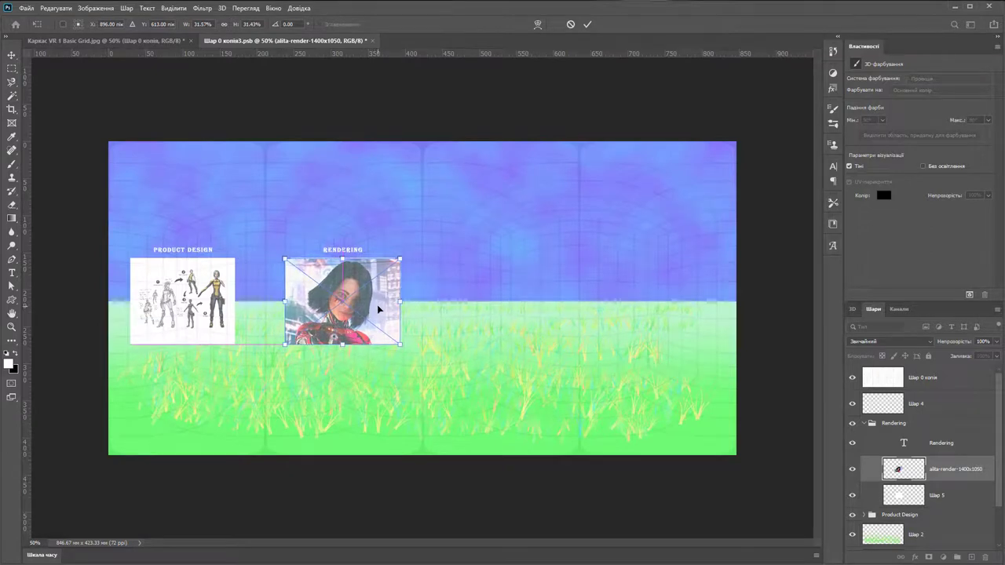
key(Return)
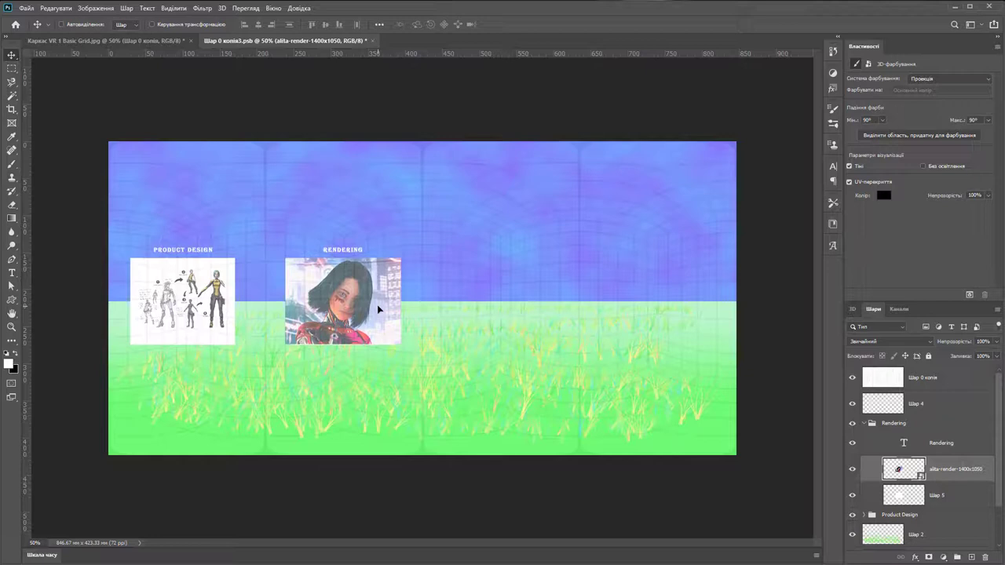
alt+click(956, 481)
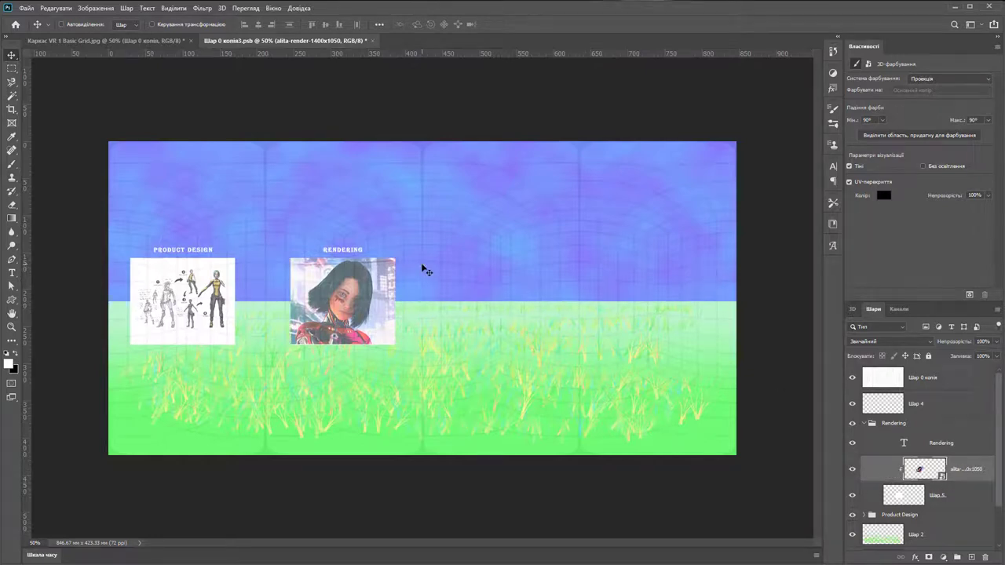
click(946, 444)
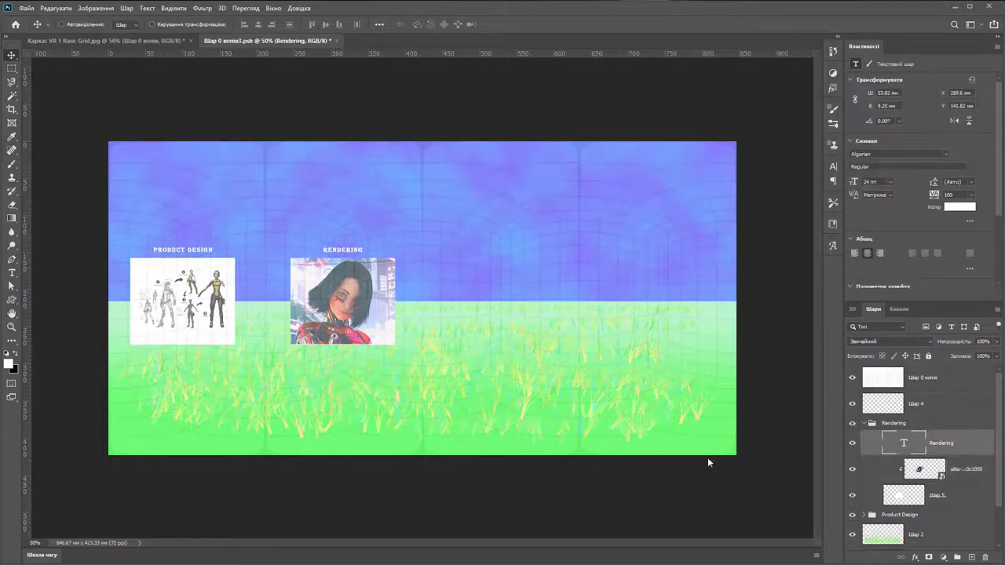
click(865, 424)
Duplicate the Product Design group as Clouds and move the copy to the grid's third section.
click(901, 437)
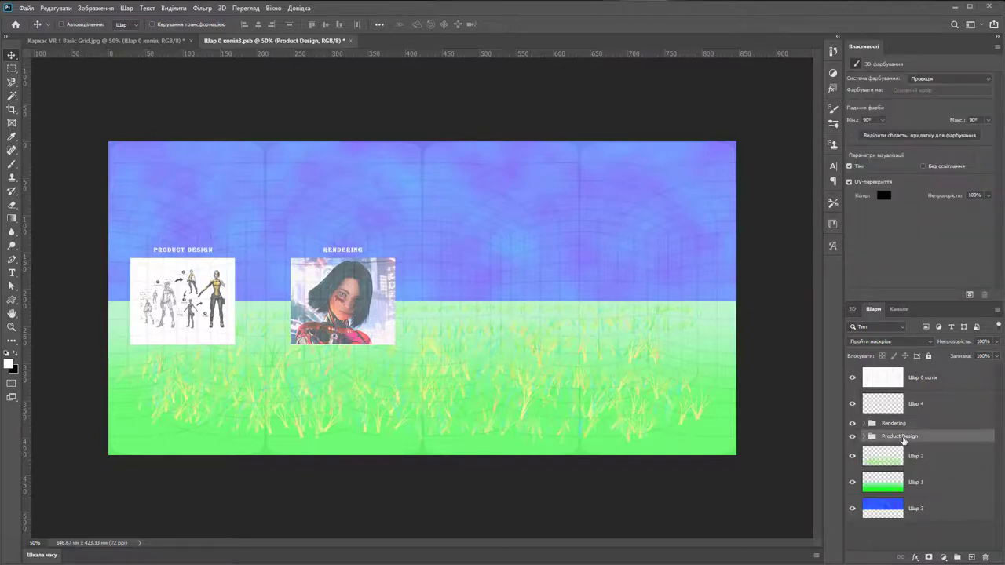
right_click(903, 438)
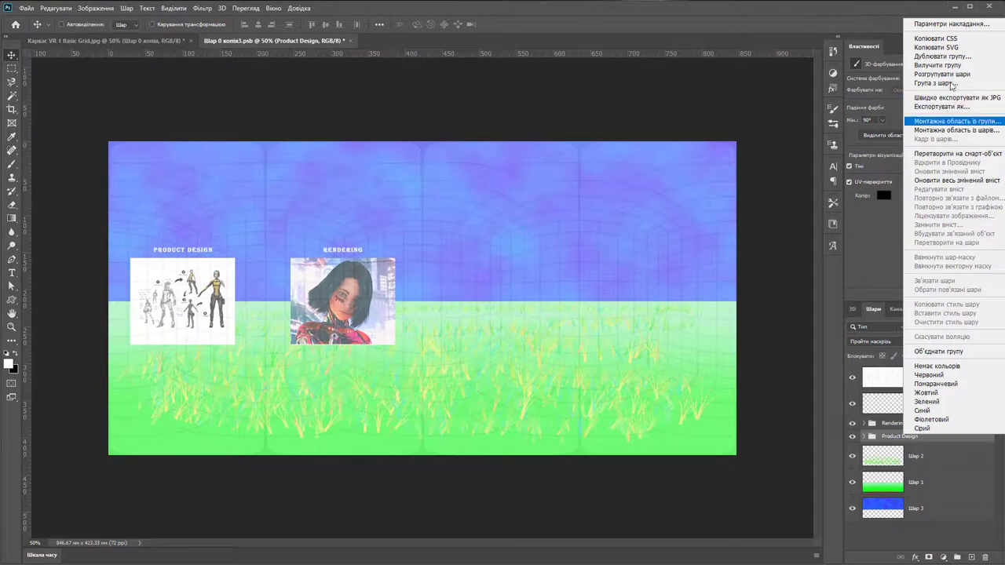
click(947, 56)
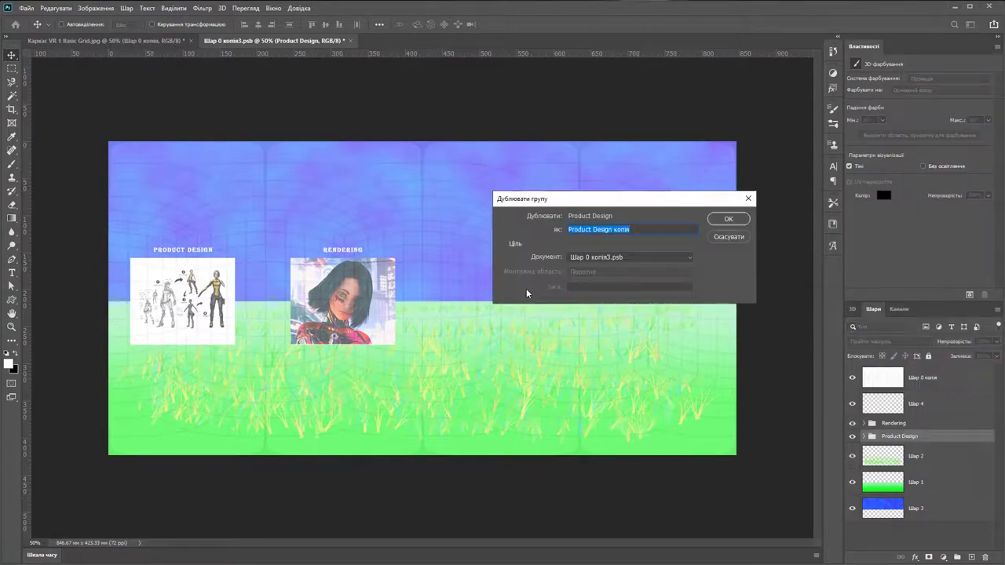
text(Modeling)
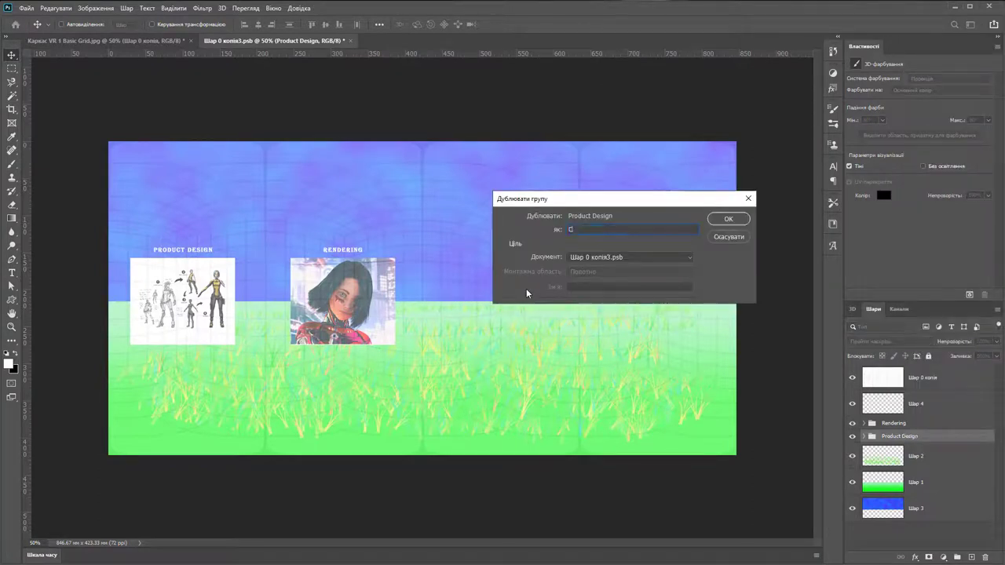
key(Return)
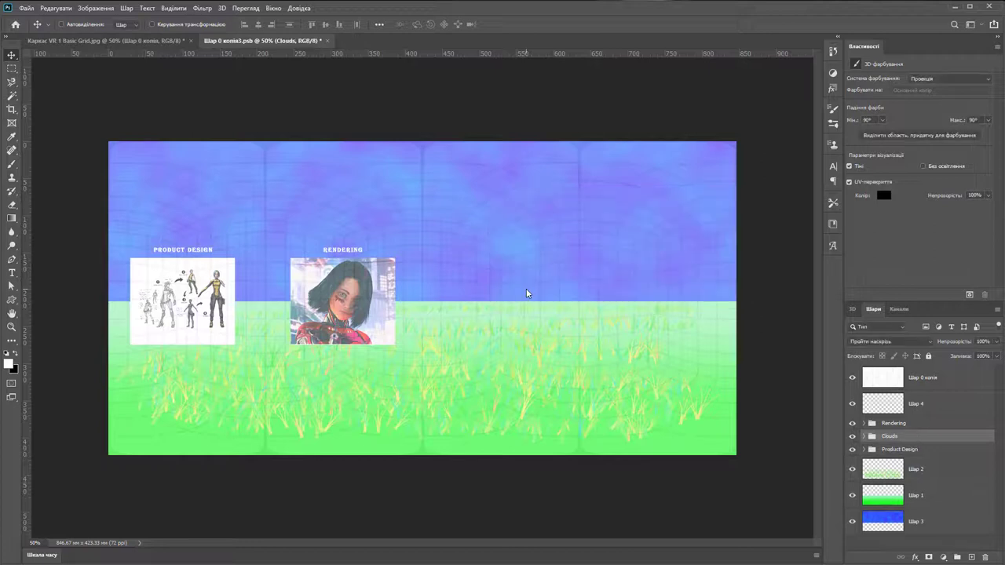
drag(345, 301, 422, 290)
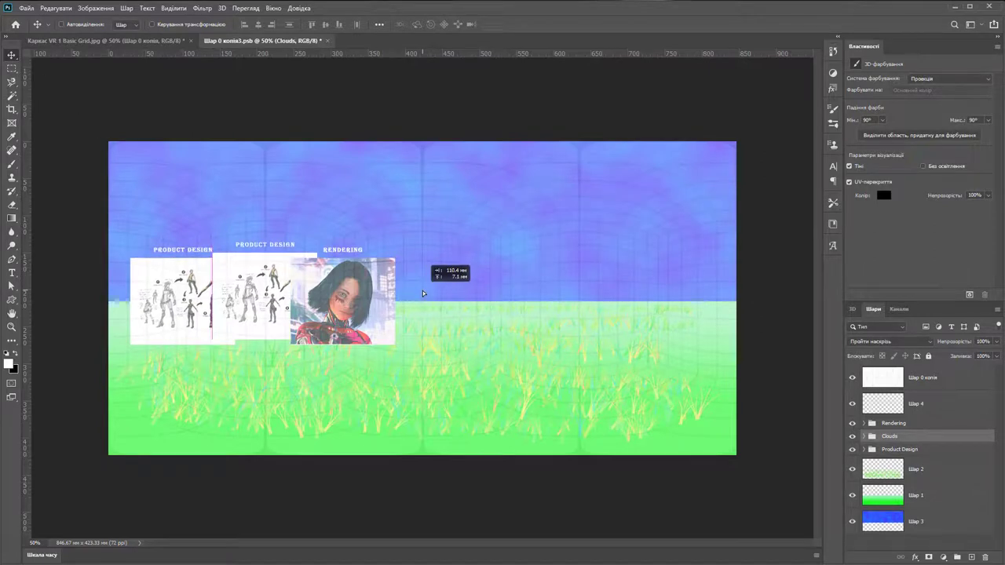
drag(263, 299, 497, 300)
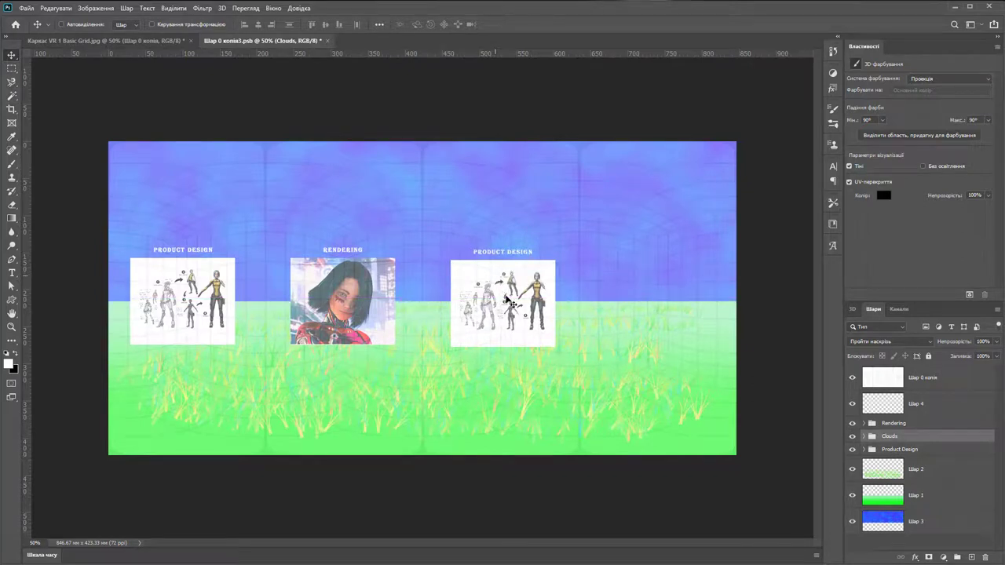
Delete the PD image layer from the Clouds group, leaving its white rectangle.
right_click(506, 296)
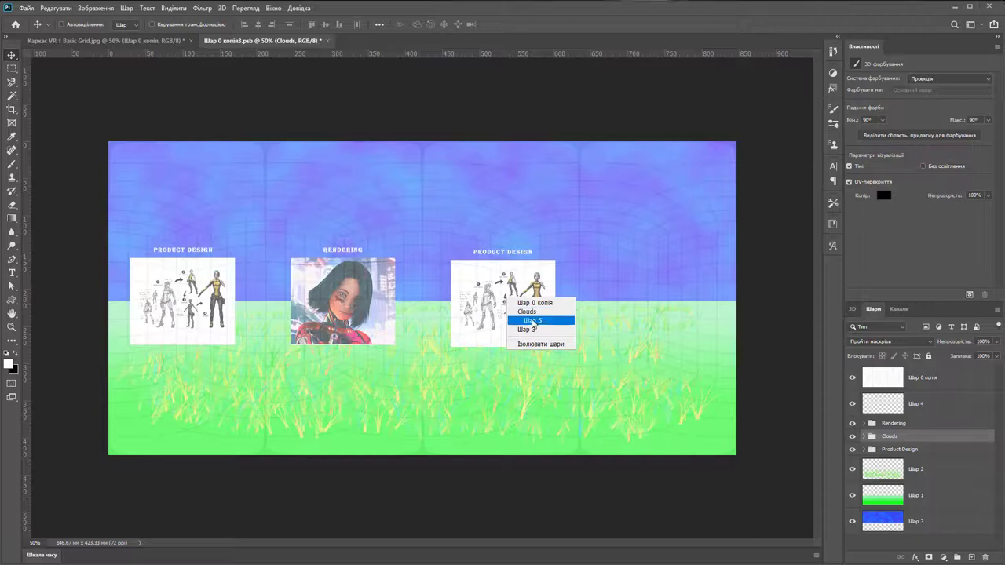
click(531, 320)
click(870, 484)
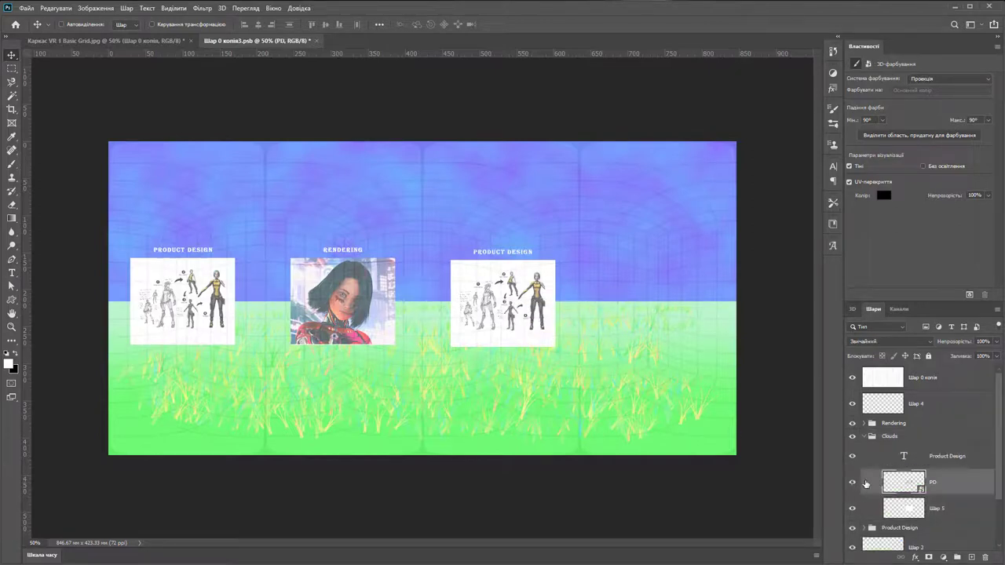
key(Delete)
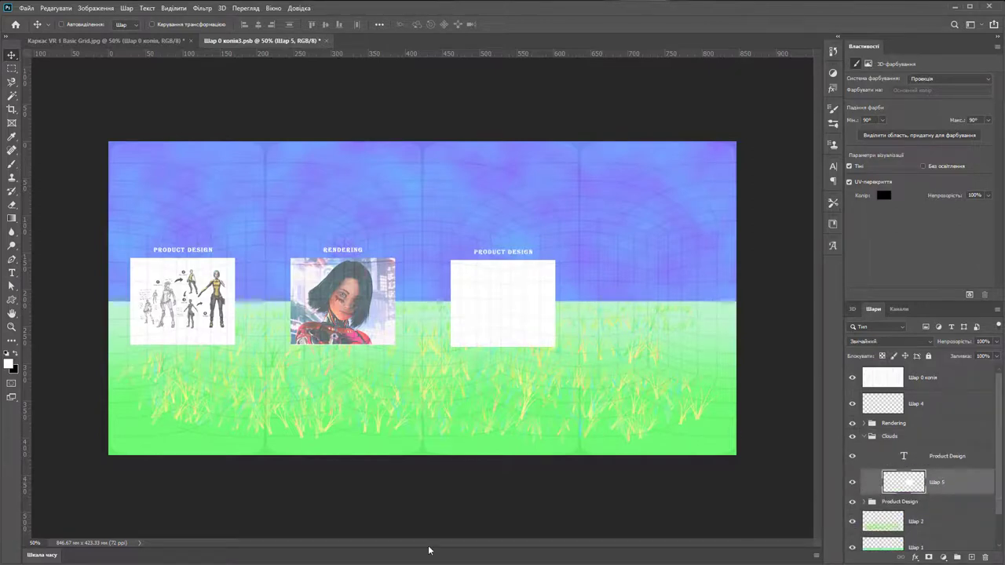
Place the cloud-services image from the PX folder in the Clouds group and scale it to about 43% to fit inside the white rectangle.
key(alt+Tab)
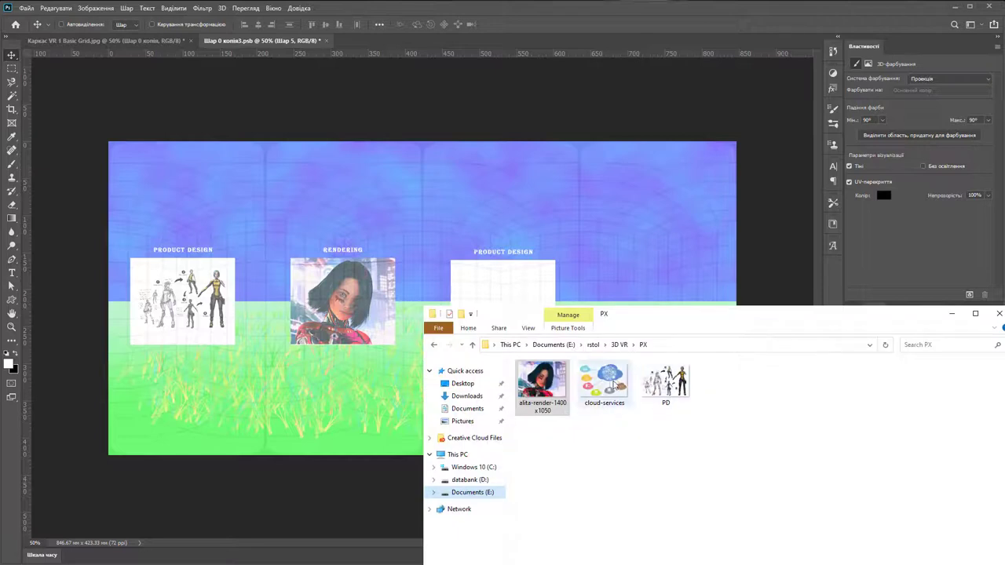
drag(550, 381, 585, 292)
drag(617, 236, 505, 316)
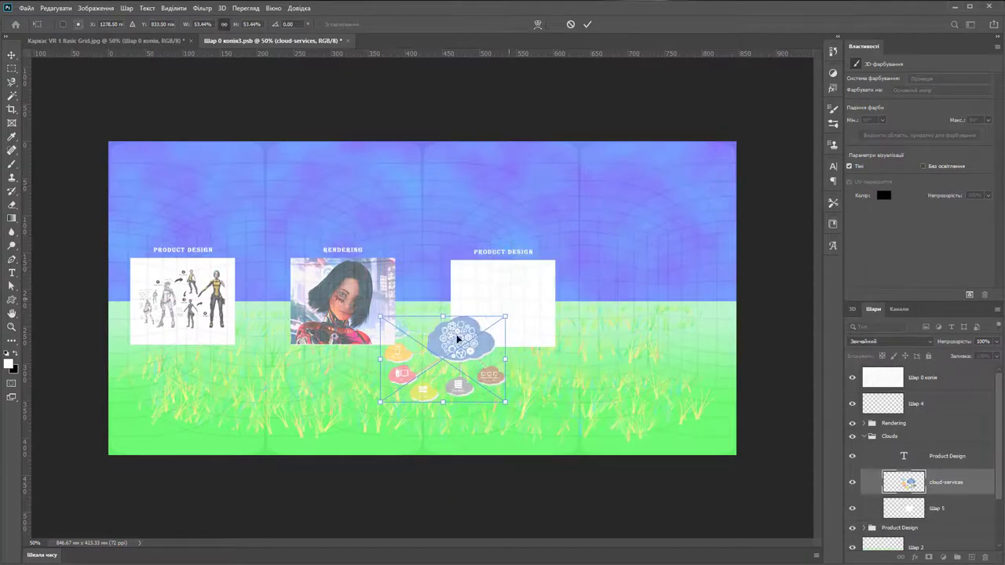
drag(458, 339, 519, 284)
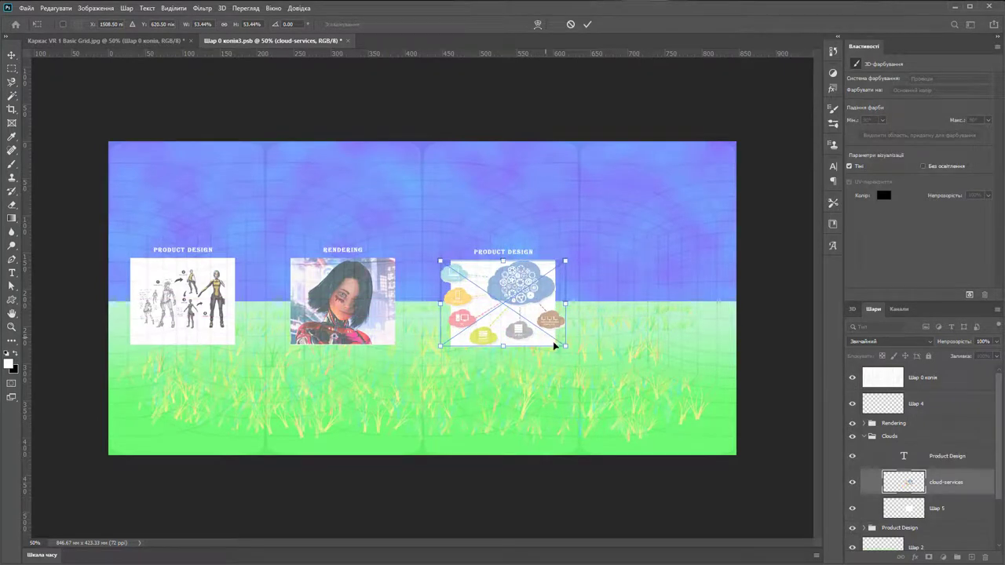
drag(565, 345, 557, 321)
drag(525, 281, 493, 284)
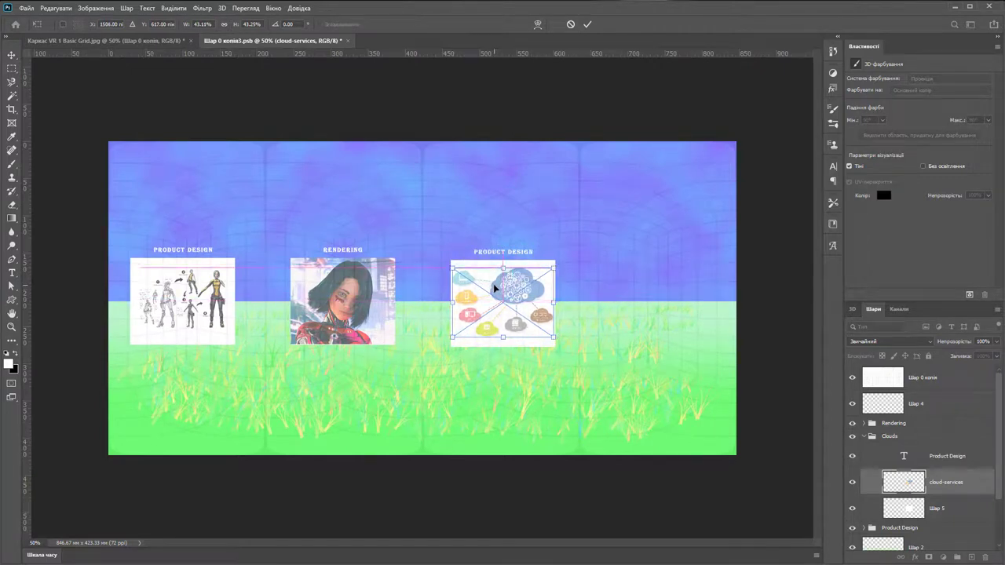
key(Return)
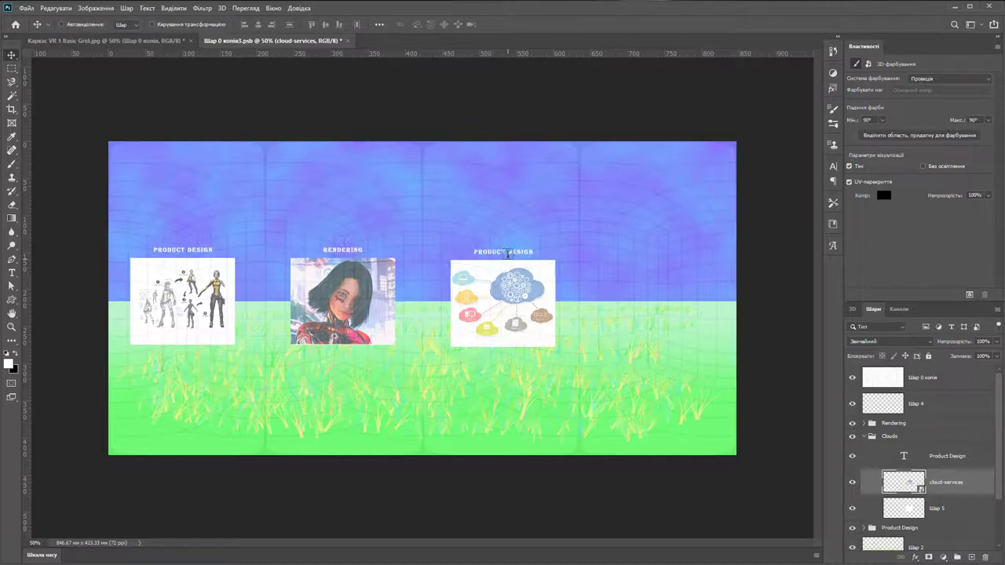
Change the title above the cloud-services board to "Cloud Services" and collapse the Clouds group.
key(t)
click(507, 251)
triple_click(506, 252)
key(BackSpace)
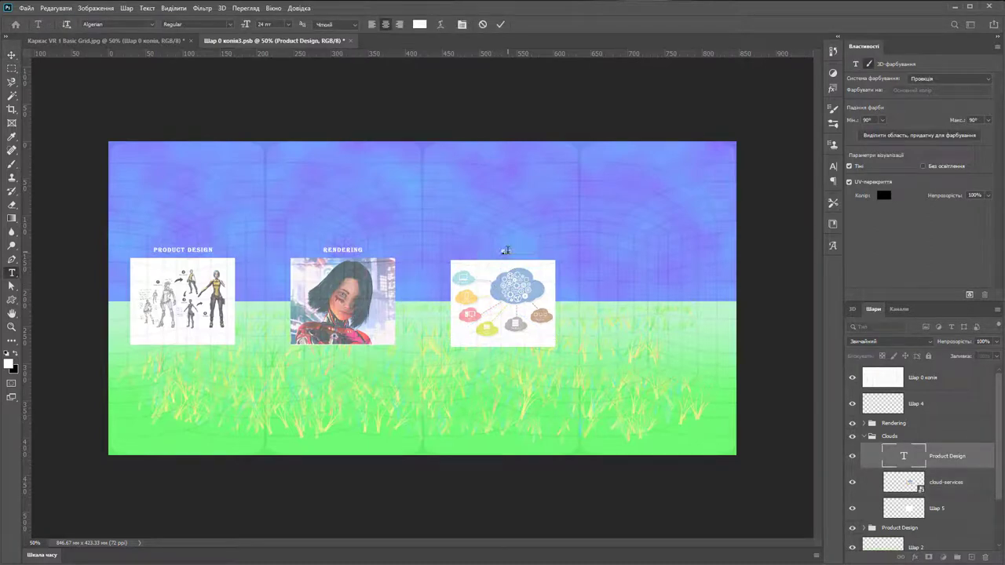
text(Cloud services)
click(11, 55)
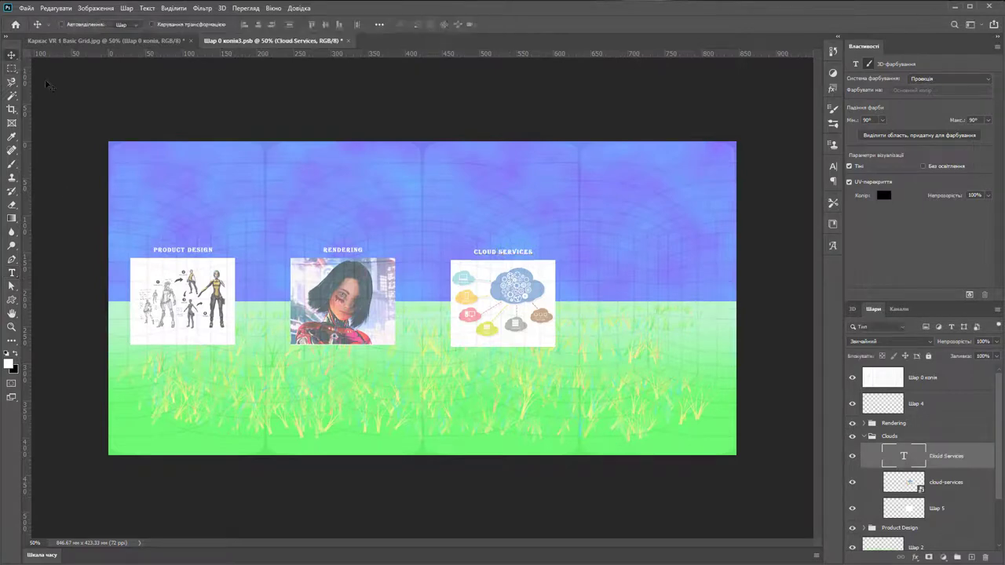
click(872, 436)
click(864, 435)
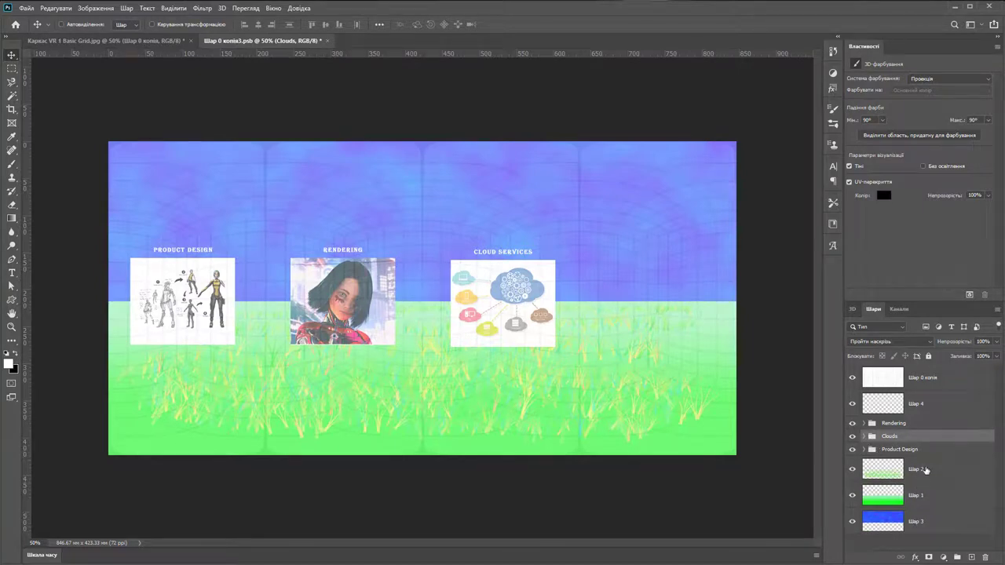
Duplicate the Product Design group under its default copy name and move the copy to the grid's fourth section.
right_click(908, 450)
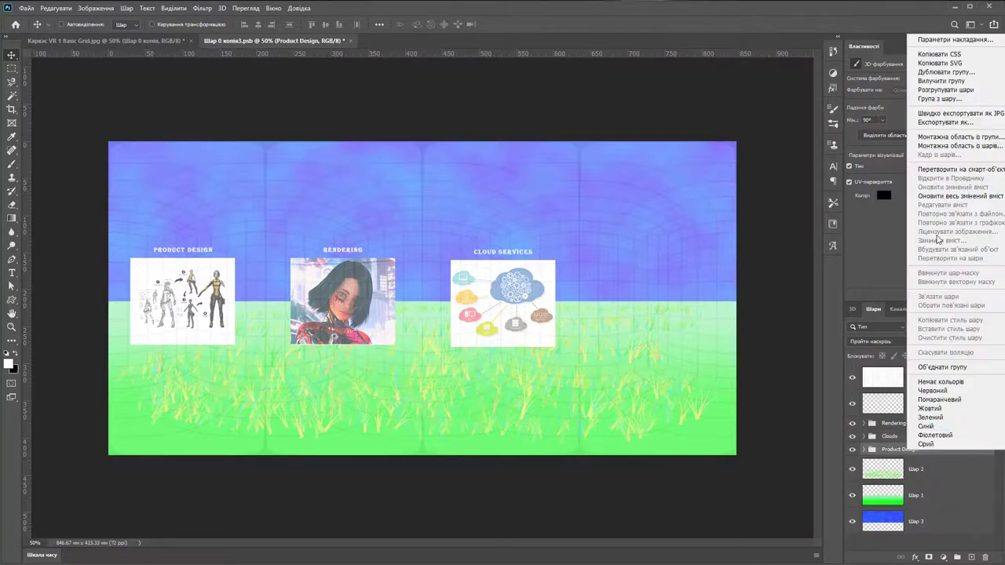
click(938, 73)
click(723, 222)
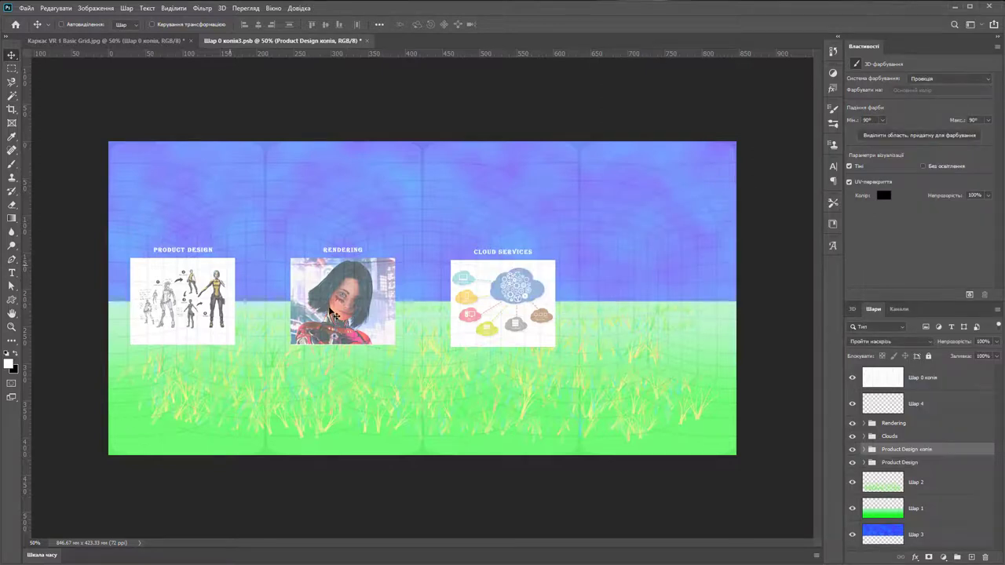
drag(198, 290, 232, 291)
drag(520, 272, 664, 298)
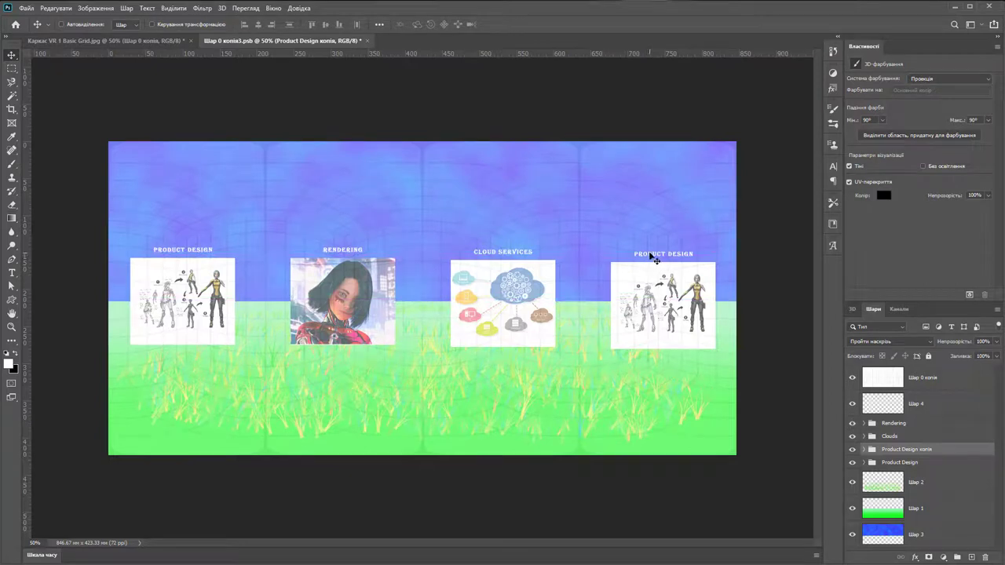
Change the title above the board in the grid's fourth section to "Education".
double_click(651, 257)
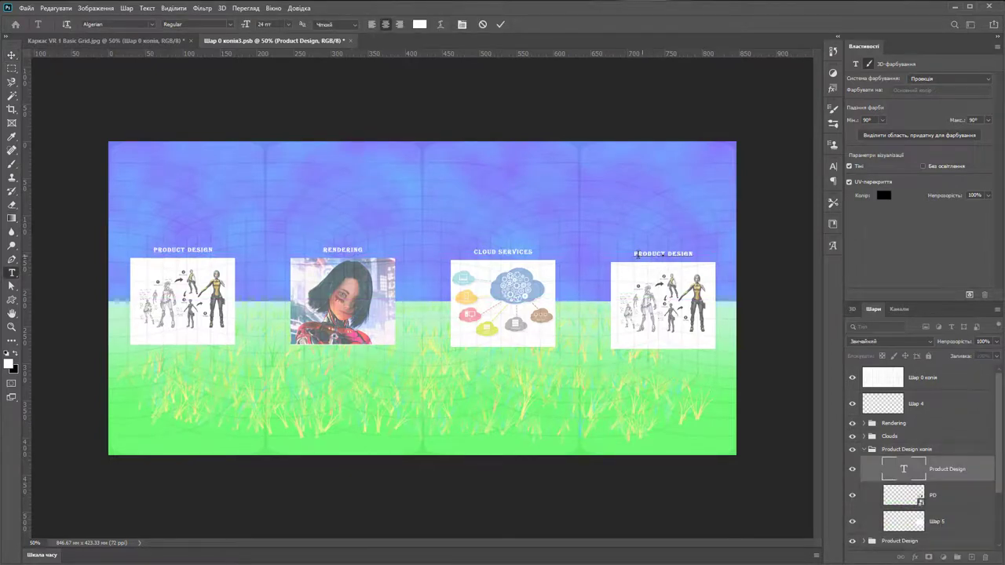
key(ctrl+a)
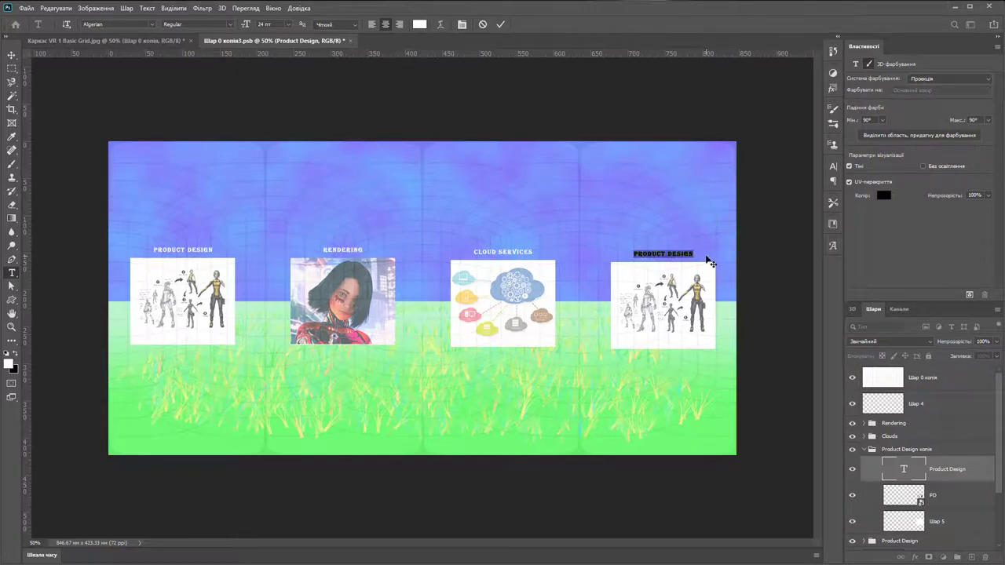
key(BackSpace)
text(Education)
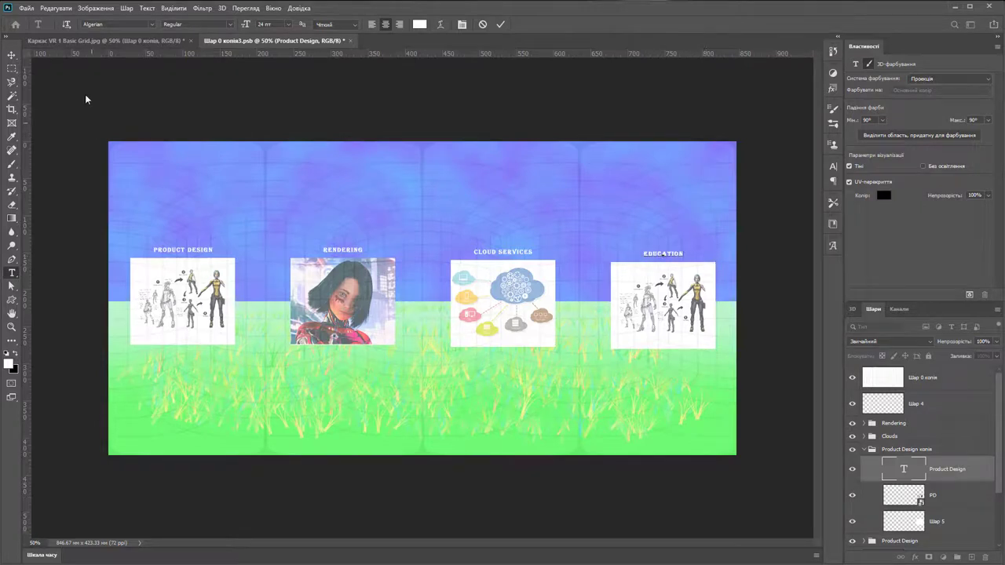
click(11, 55)
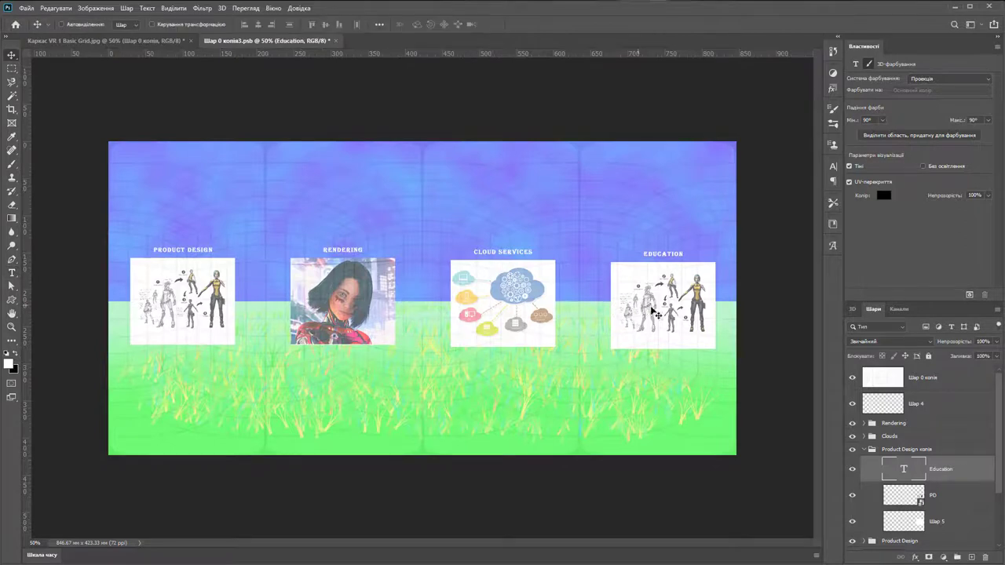
Delete the PD image from the duplicated Product Design group, keeping the white board under the Education title.
click(937, 498)
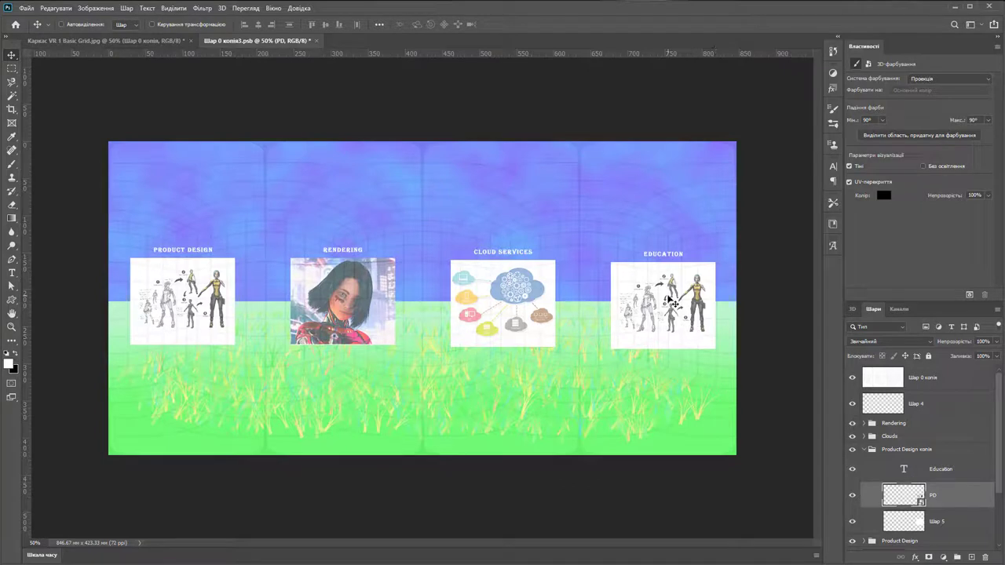
right_click(689, 317)
click(691, 320)
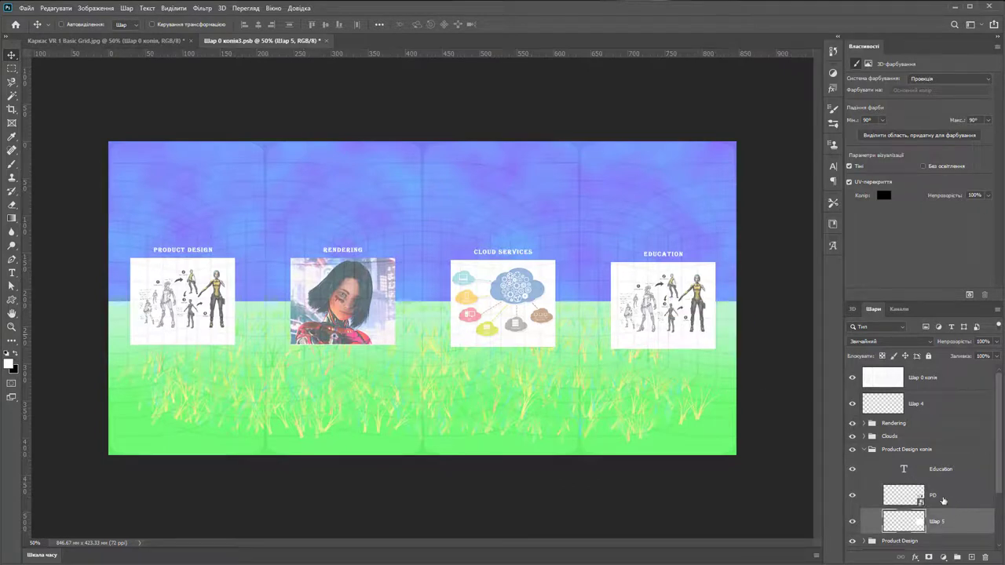
click(896, 503)
key(Delete)
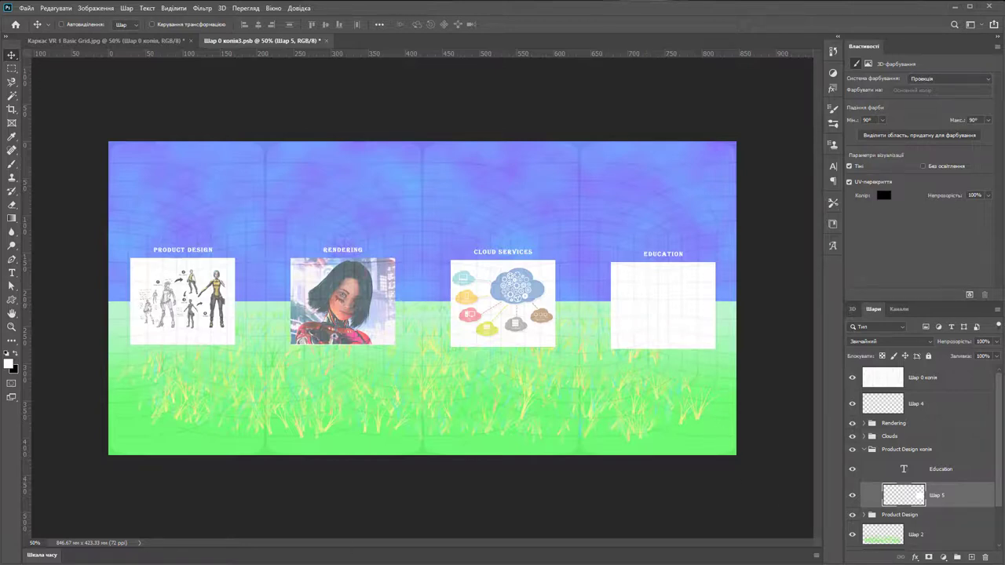
Place the ntu_eng university logo in the Education board's group and scale it to about 30% in the upper part of the white board.
drag(666, 377, 637, 283)
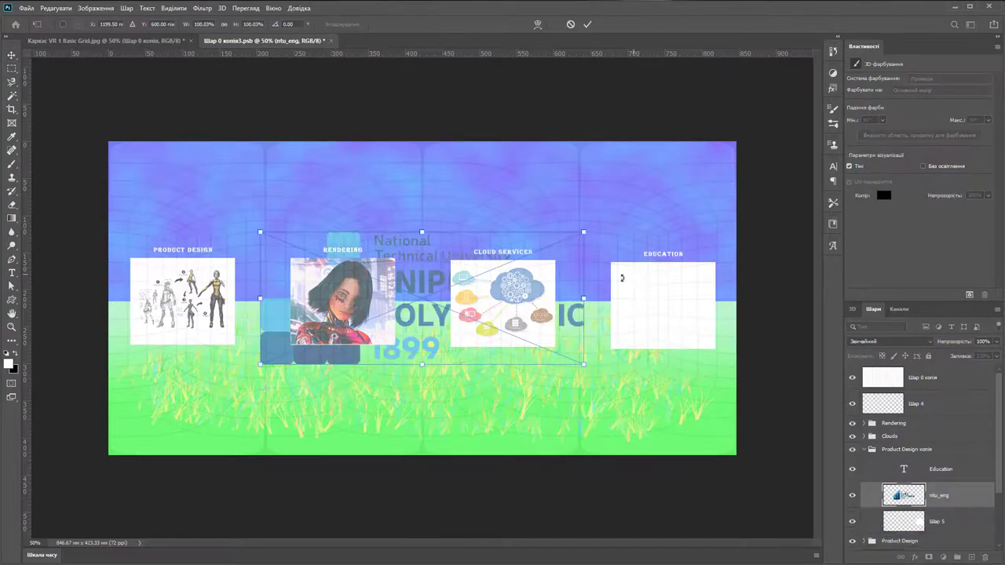
drag(584, 231, 686, 291)
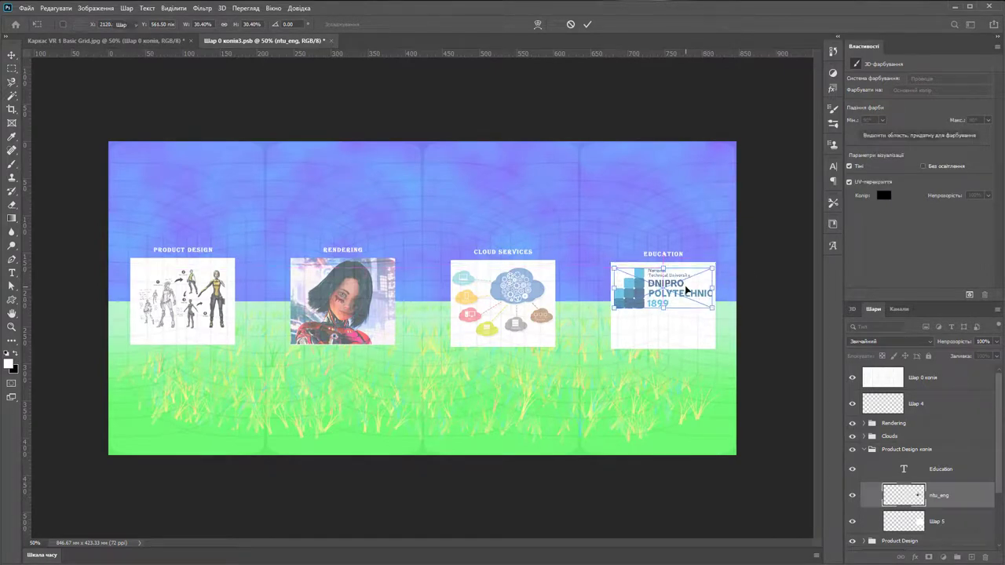
key(Return)
scroll(692, 296, up, 1)
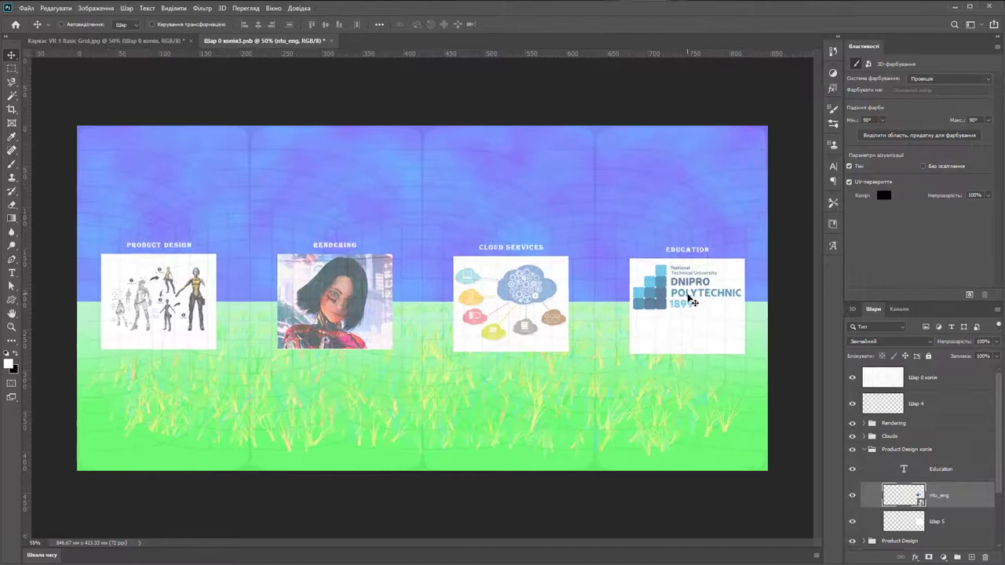
scroll(692, 300, up, 2)
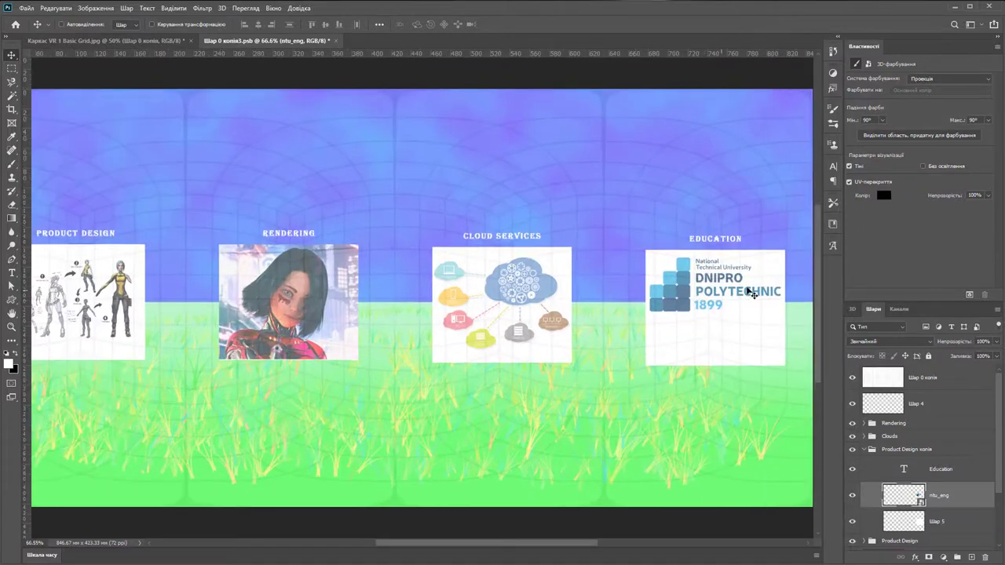
Duplicate the Education title into the lower part of its white board and colour the copy near-black (#0a0101).
click(941, 468)
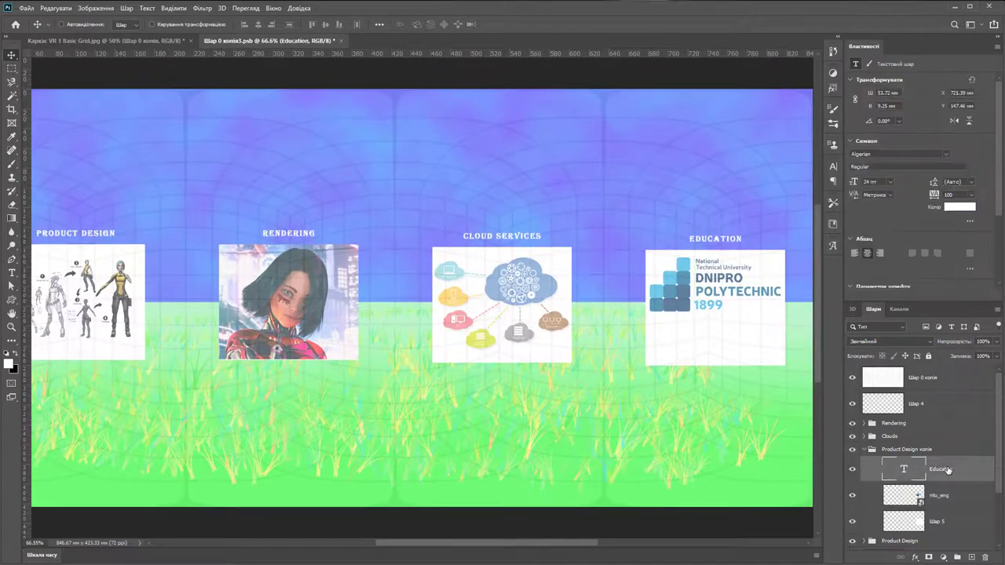
drag(727, 329, 727, 341)
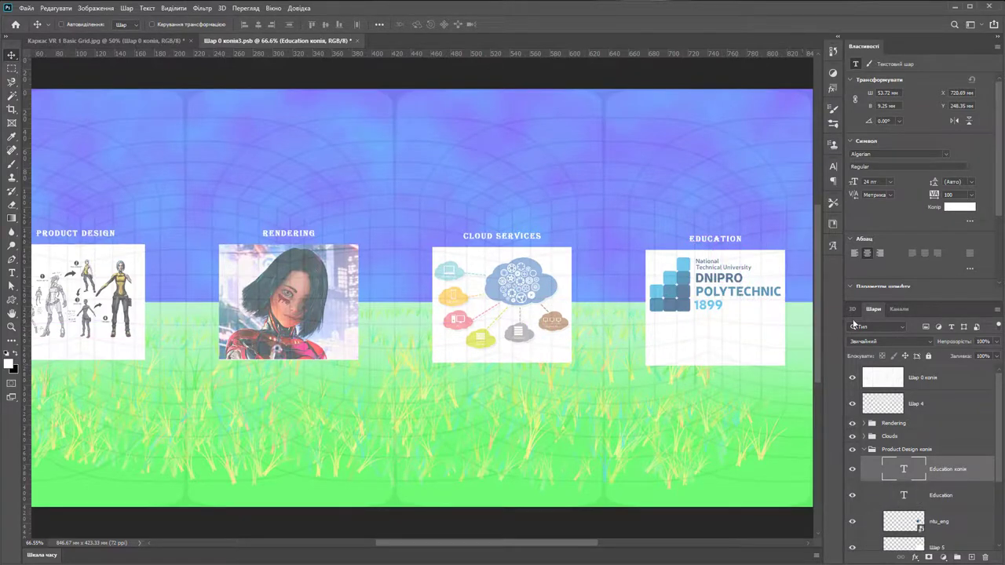
click(834, 167)
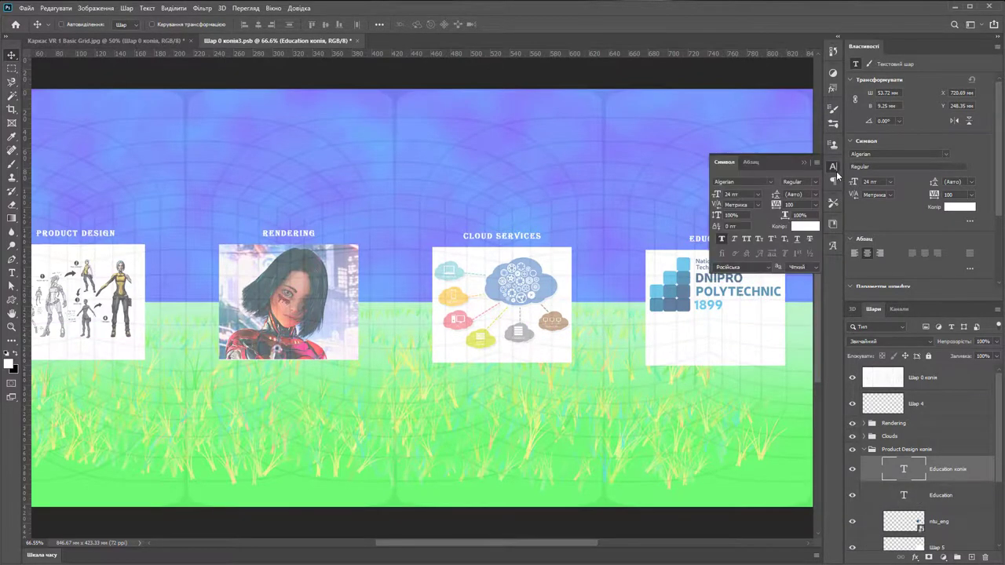
click(811, 228)
drag(730, 296, 732, 311)
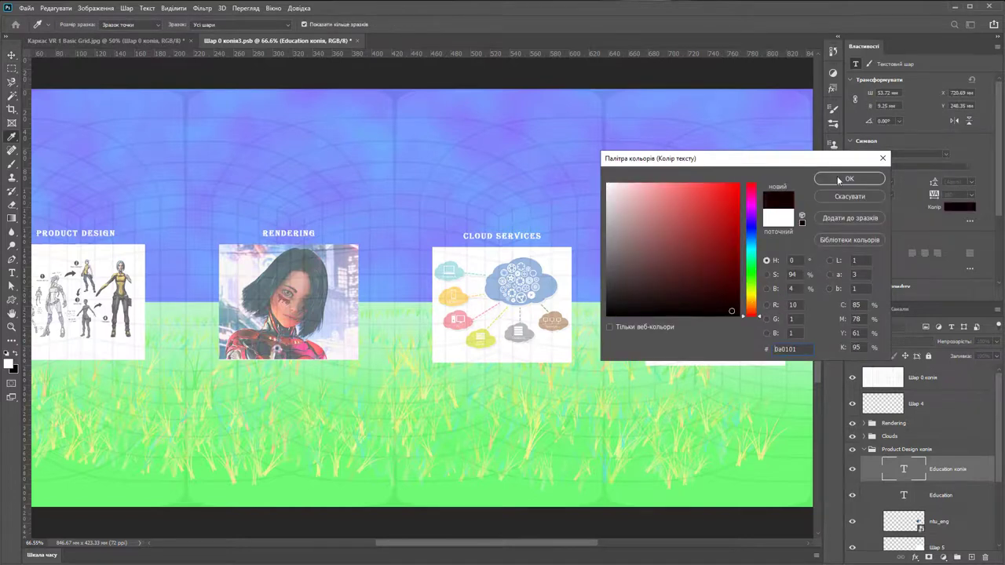
click(838, 180)
click(804, 162)
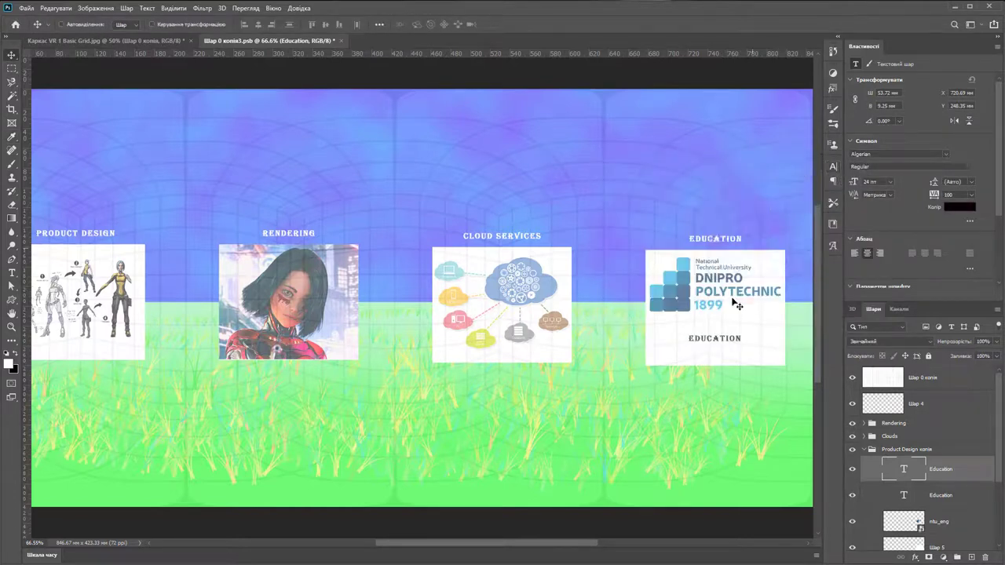
Replace the black text on the Education board with "Engineering and generative design department", broken over three lines.
double_click(720, 341)
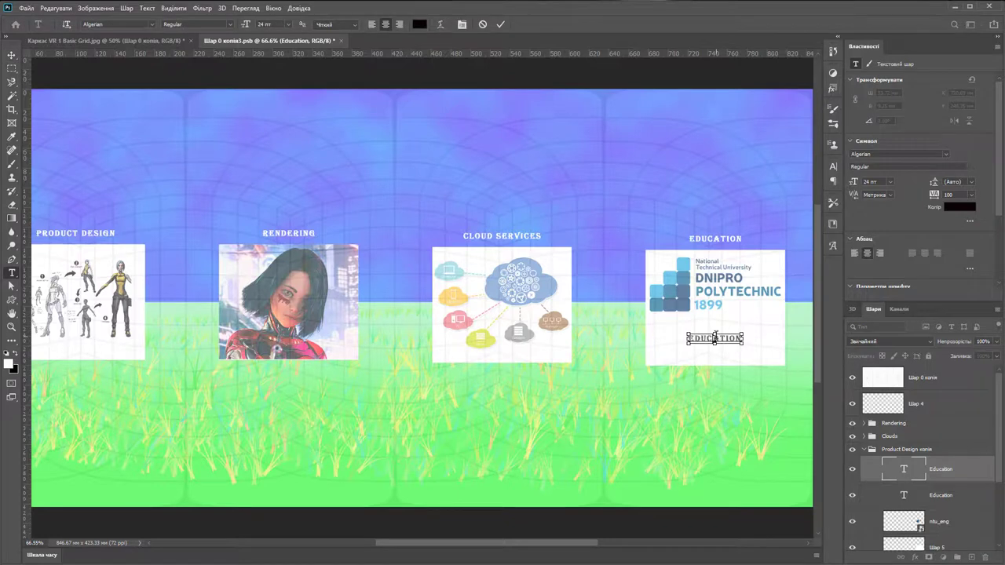
text(English)
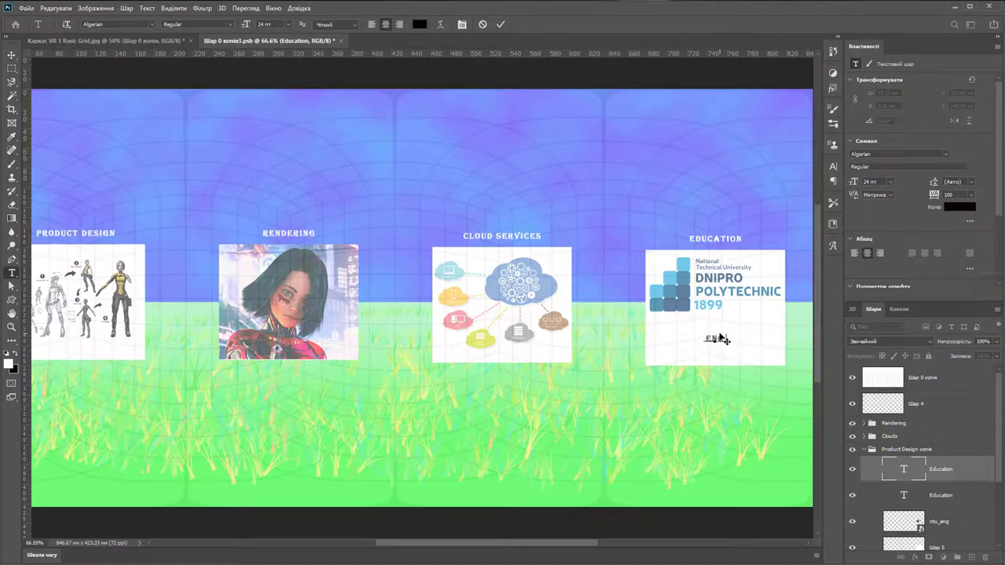
text(ring and)
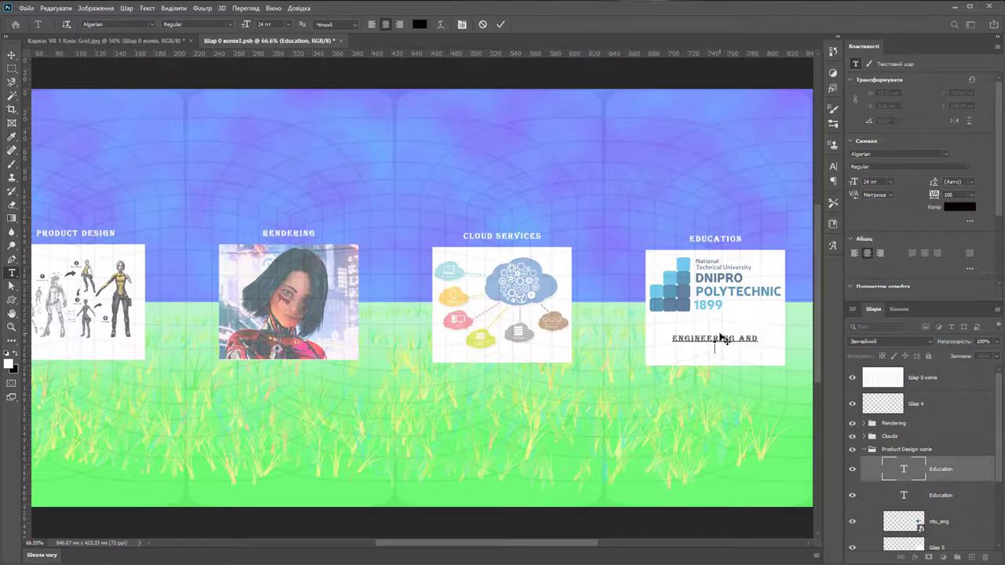
text( gene)
text(IVE )
text(DESIGN D)
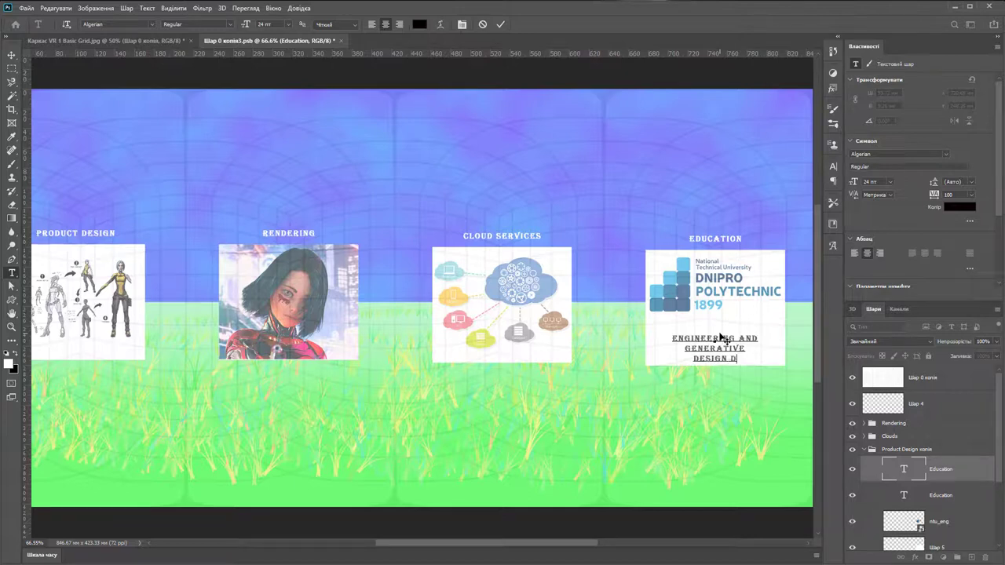
text(EPARTME)
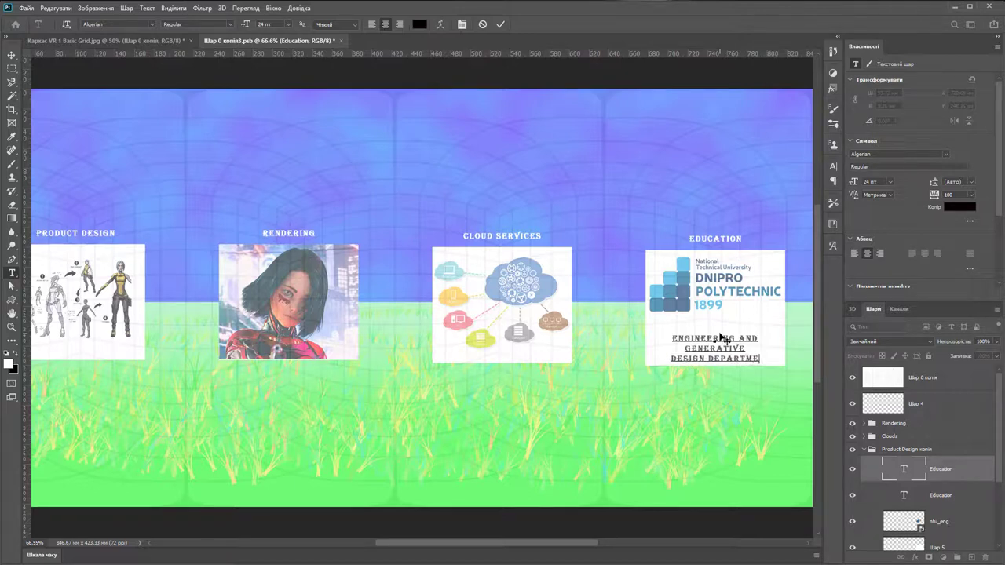
text(NT)
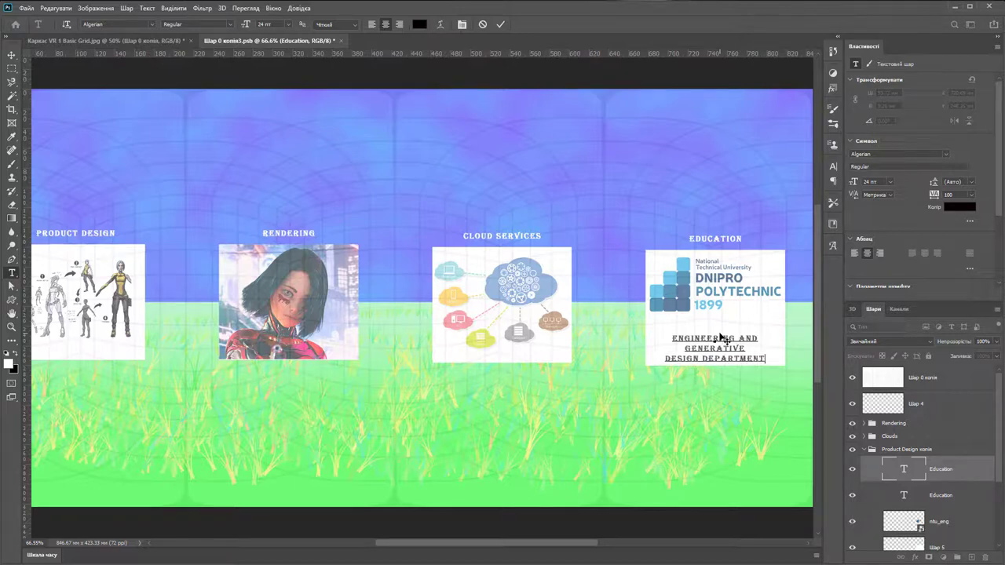
Shift the department text up so it sits between the logo and the board's lower edge, and collapse the Product Design copy group.
click(11, 56)
drag(730, 346, 728, 334)
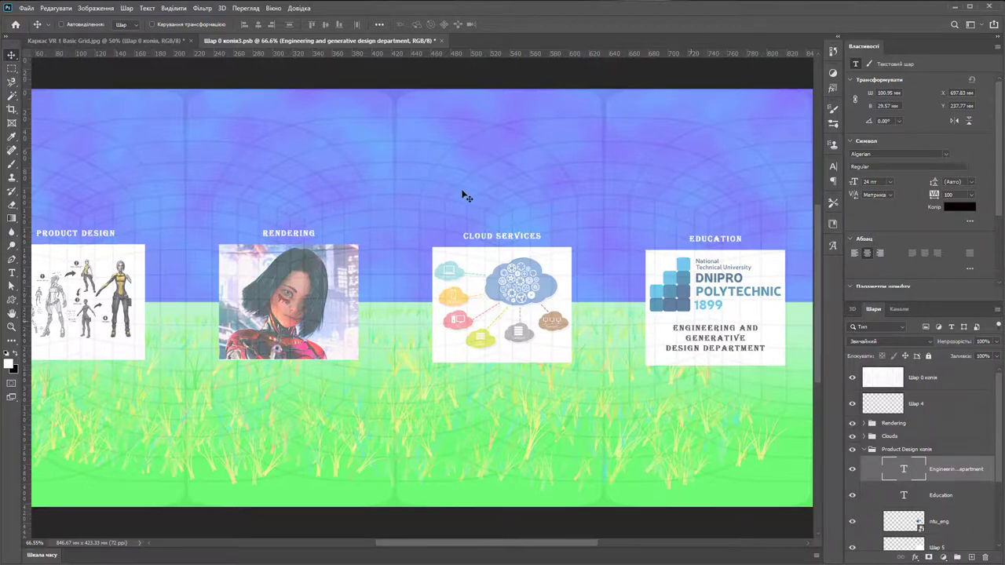
scroll(463, 195, down, 2)
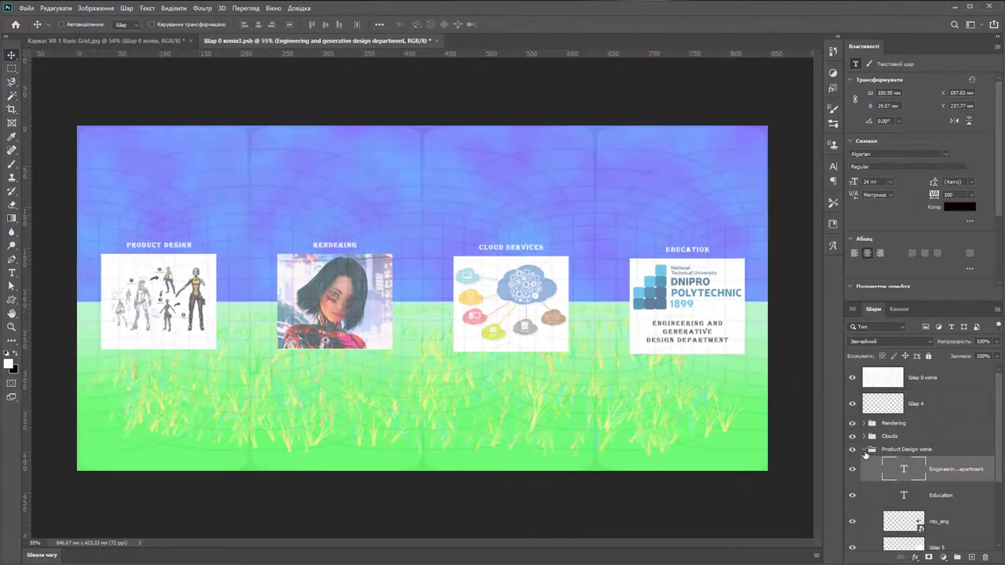
click(864, 451)
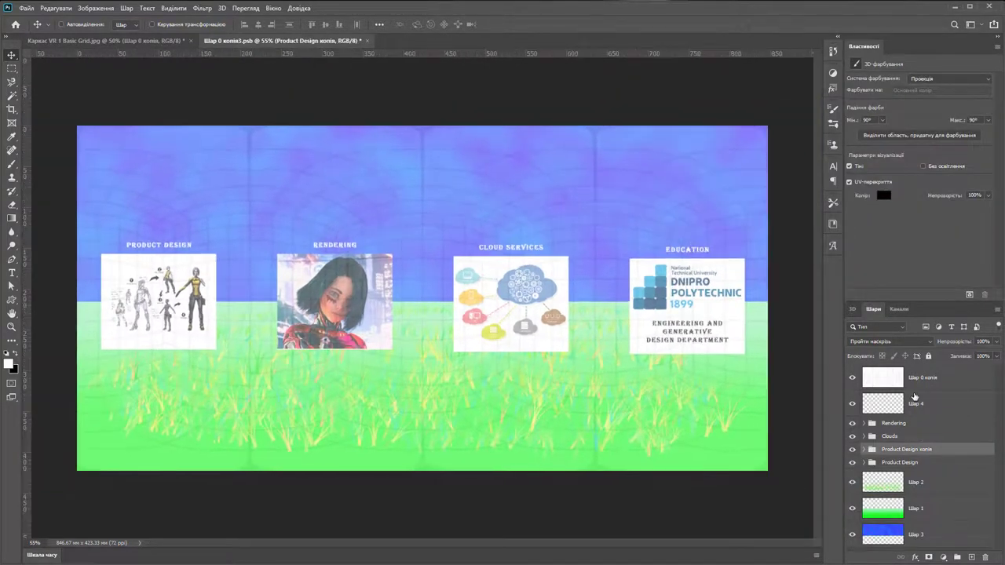
Add a new layer above the semi-transparent grid copy layer and name it "moom".
click(929, 378)
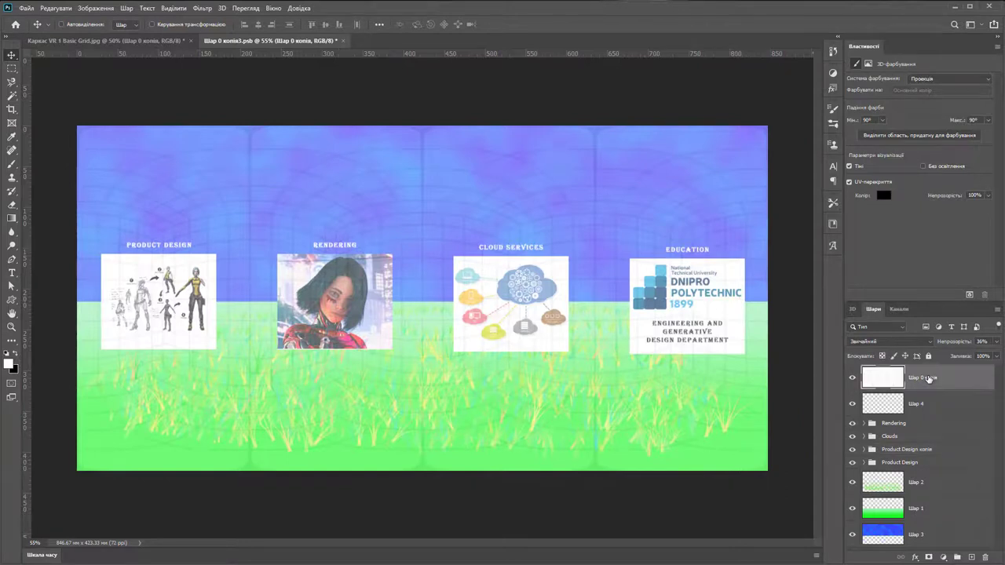
click(972, 558)
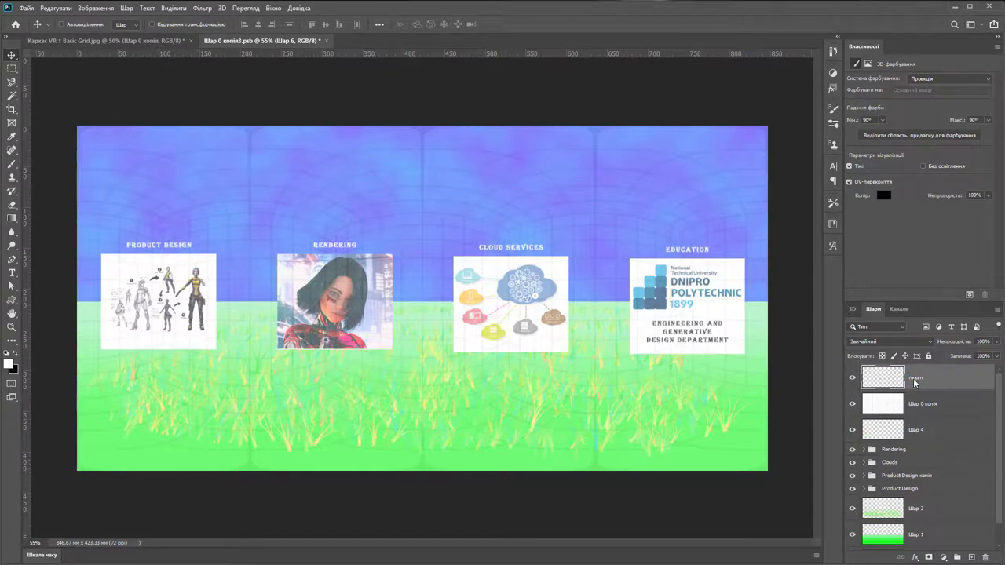
key(Return)
Set the foreground colour to a fully saturated bright yellow.
click(10, 363)
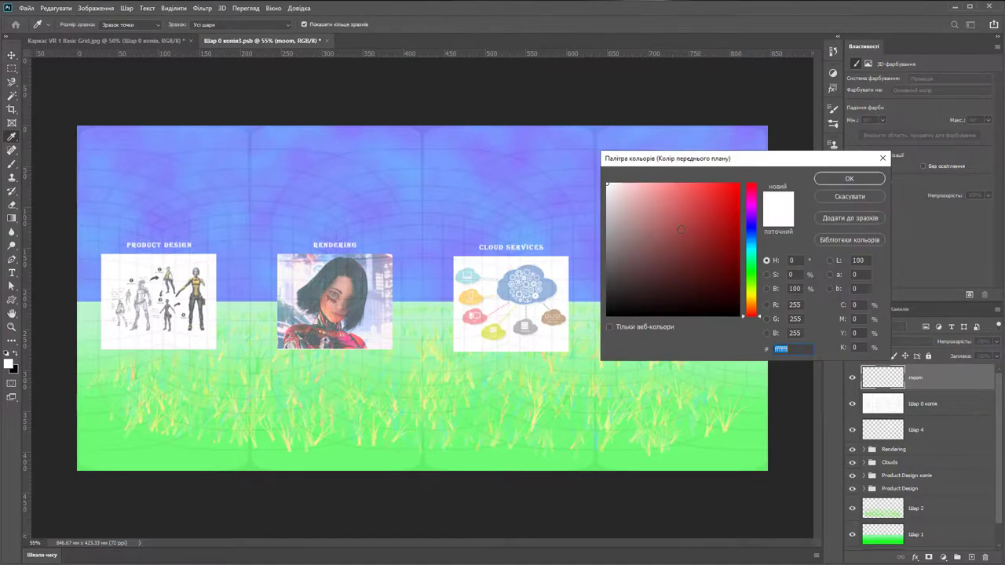
click(754, 287)
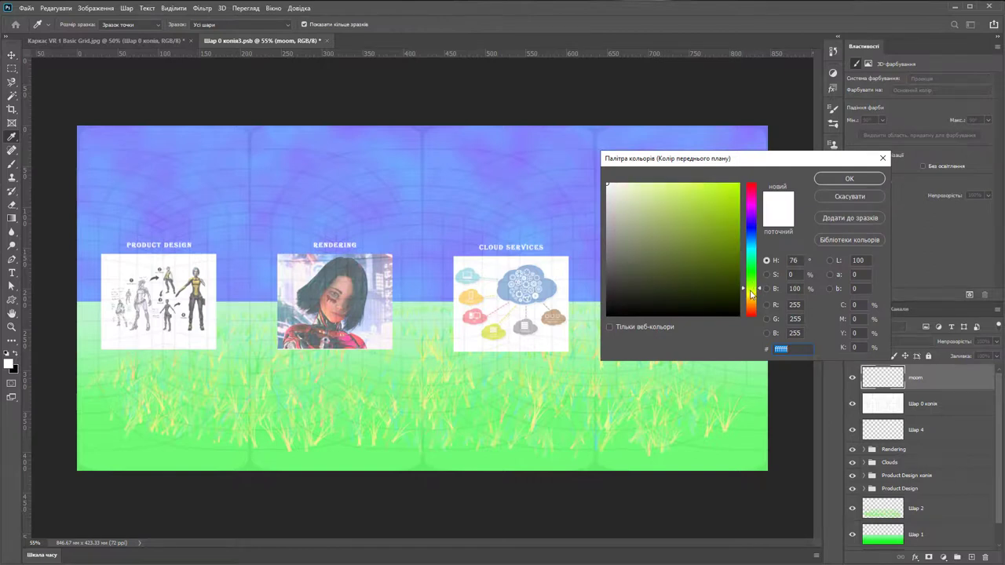
click(720, 188)
click(739, 183)
click(849, 178)
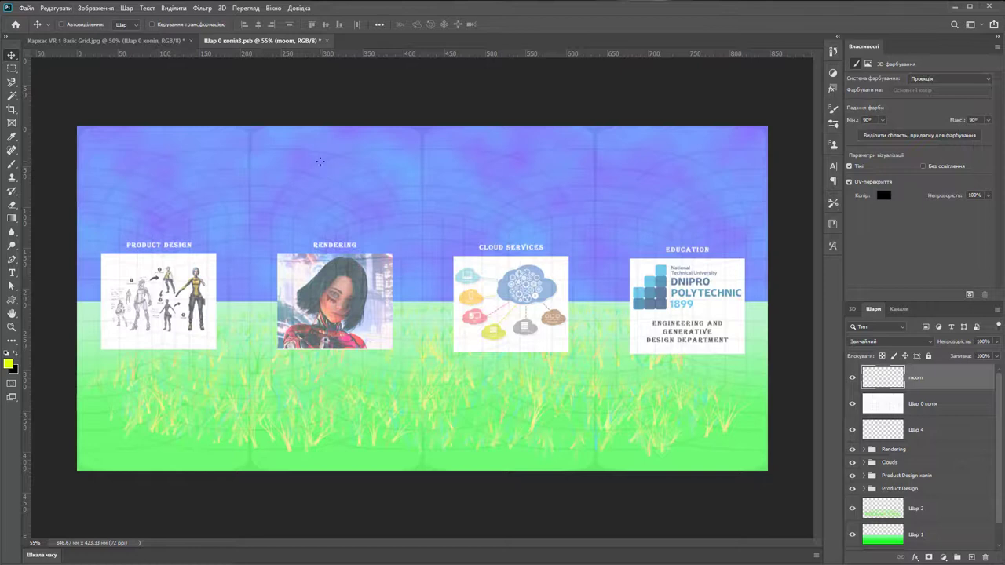
Paint a yellow sun with one dab of a 228 px Soft Round brush in the upper middle of the sky.
key(b)
right_click(319, 160)
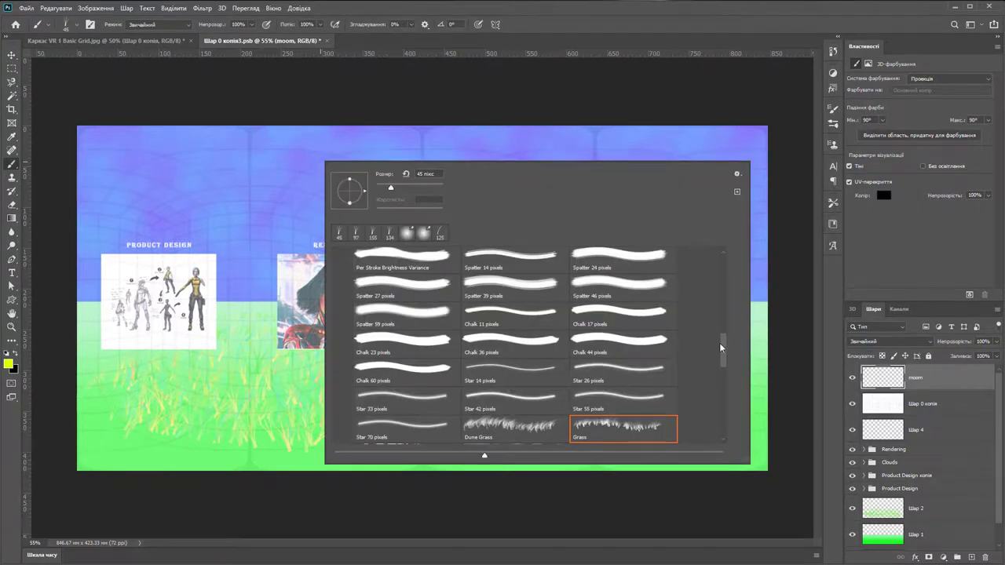
mouse_move(719, 342)
mouse_down()
mouse_move(725, 264)
mouse_move(721, 277)
mouse_up()
click(401, 354)
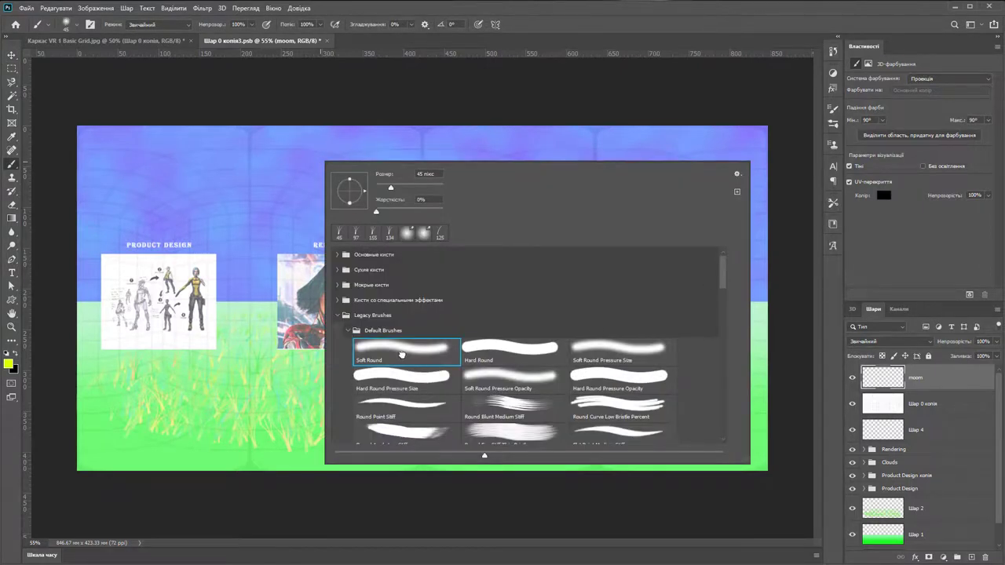
click(676, 31)
right_click(494, 179)
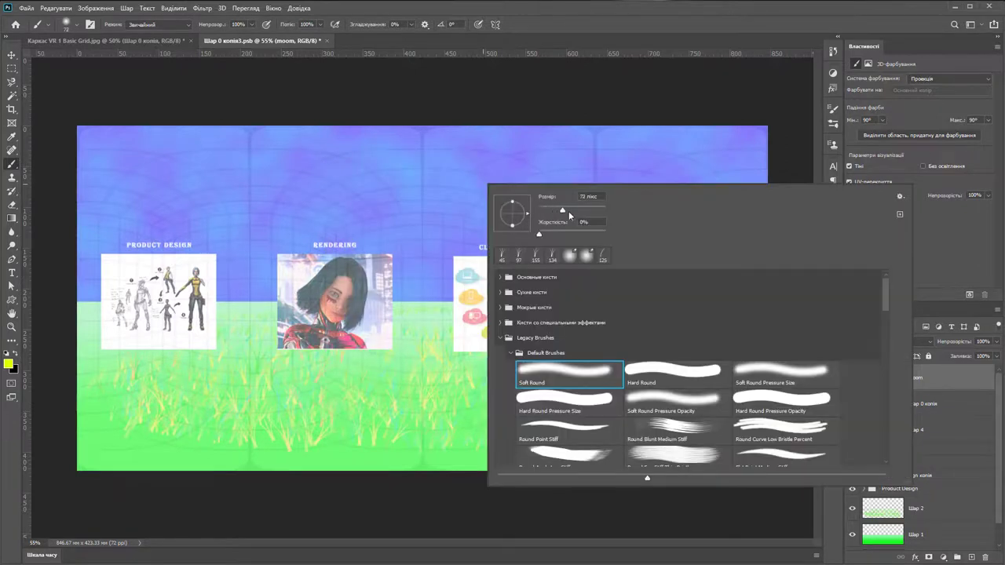
drag(568, 211, 591, 211)
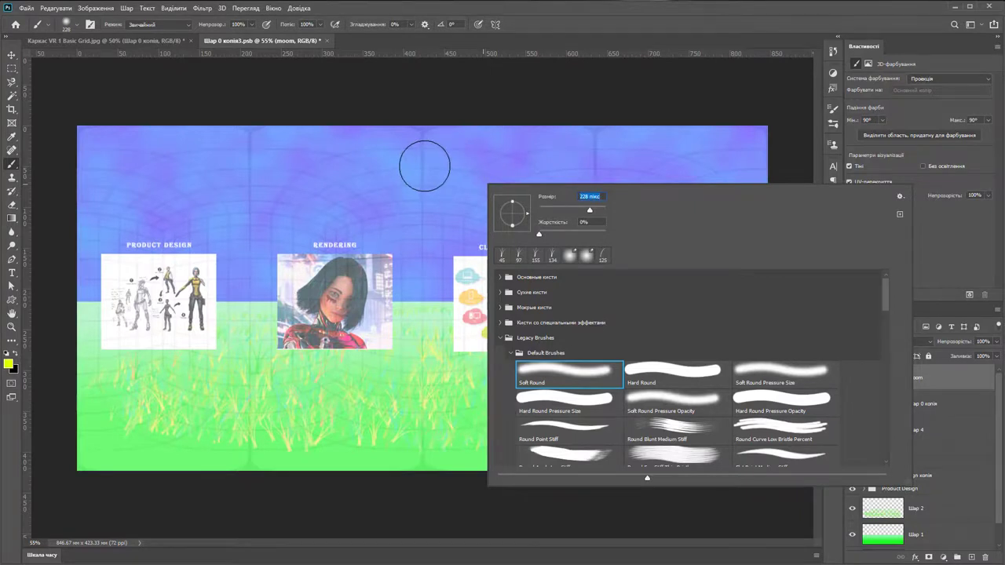
click(426, 165)
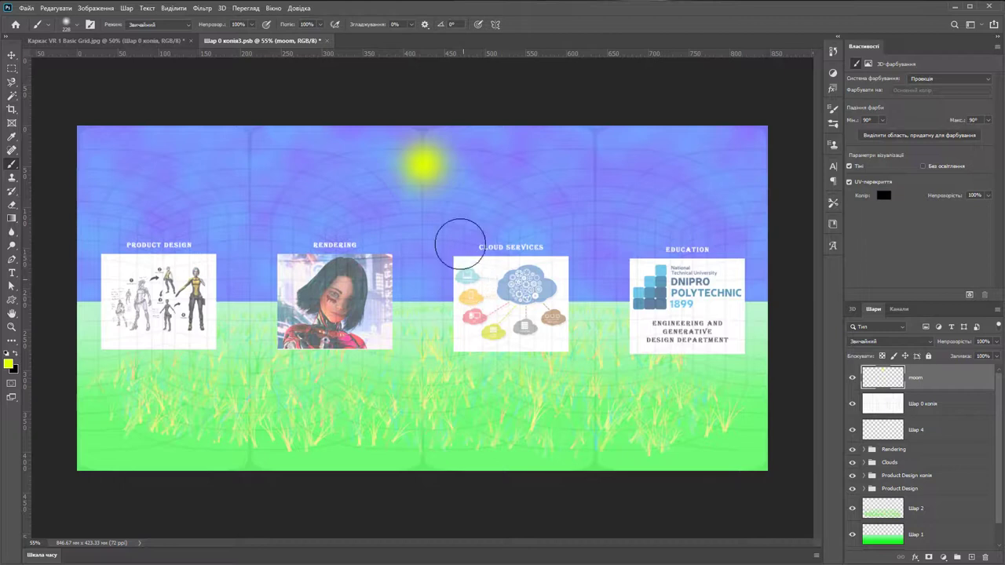
Reduce the brush flow to 28% and shrink the brush, and paint two curved yellow rays from the sun towards the Rendering board's left side.
key(bracketleft)
key(bracketleft)
key(bracketleft)
click(320, 24)
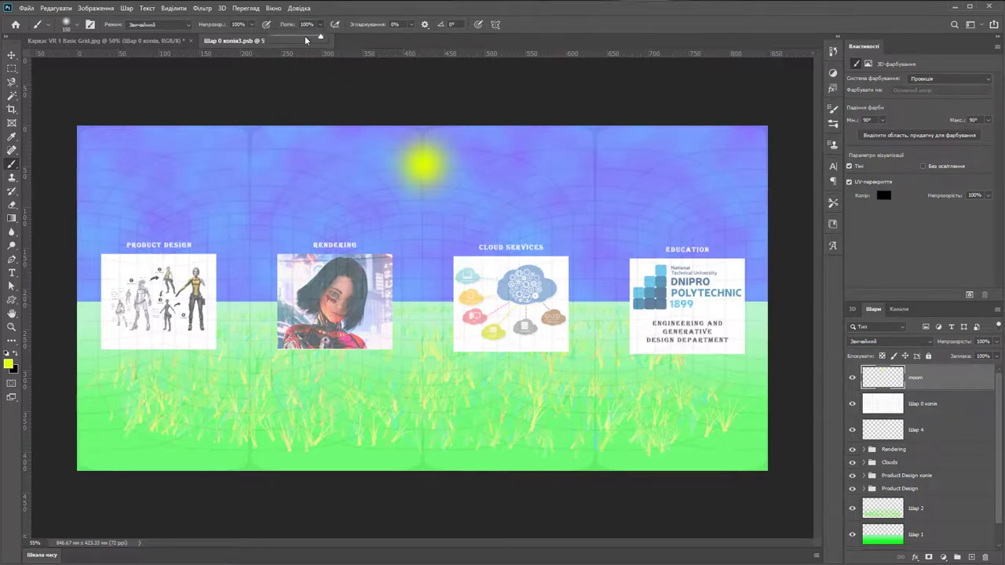
drag(305, 35, 288, 37)
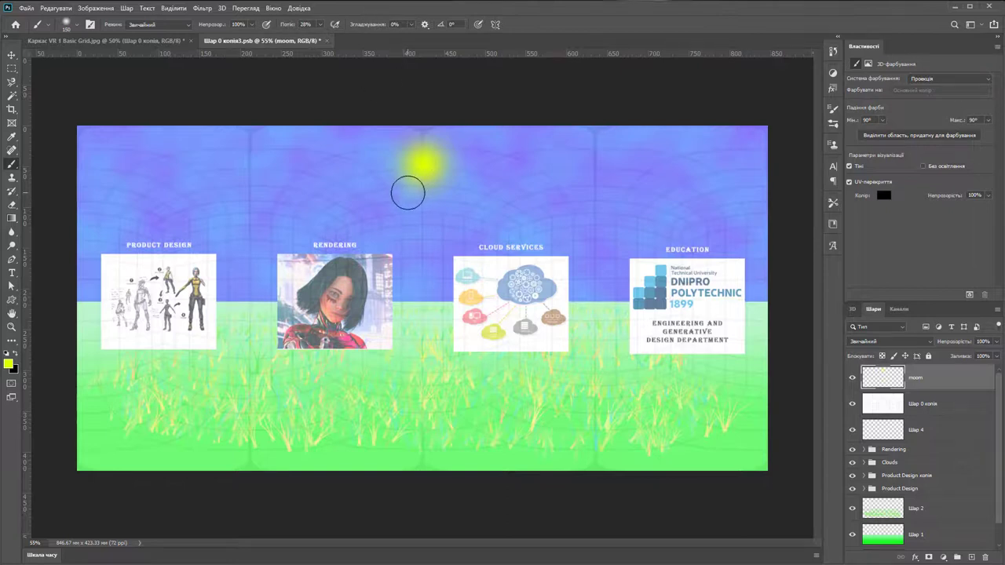
key(bracketleft)
key(bracketleft)
key(bracketleft)
key(bracketleft)
key(bracketleft)
key(bracketleft)
key(bracketleft)
mouse_move(400, 170)
mouse_down()
mouse_move(352, 186)
mouse_move(279, 236)
mouse_up()
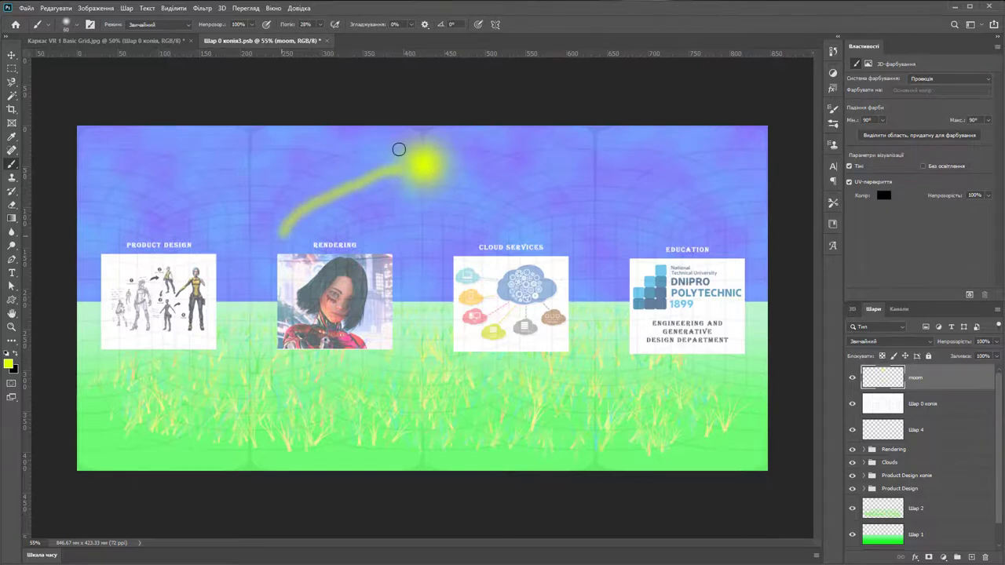
mouse_move(403, 157)
mouse_down()
mouse_move(352, 157)
mouse_move(286, 190)
mouse_move(254, 222)
mouse_up()
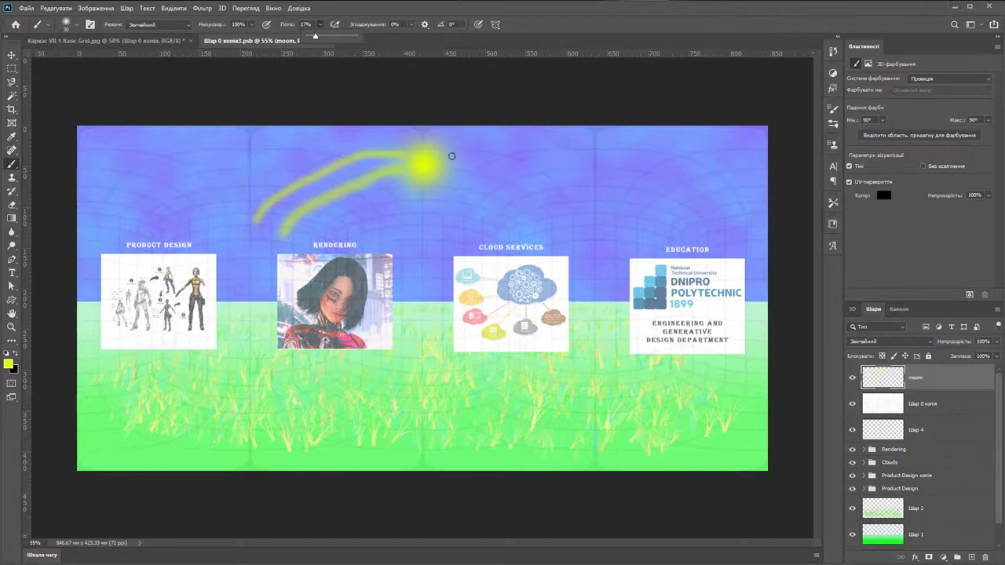
Paint two thin curved yellow rays from the sun to above the Cloud Services board's outer edge, and save and close the texture document.
mouse_move(451, 156)
mouse_down()
mouse_move(480, 153)
mouse_move(536, 172)
mouse_move(578, 207)
mouse_up()
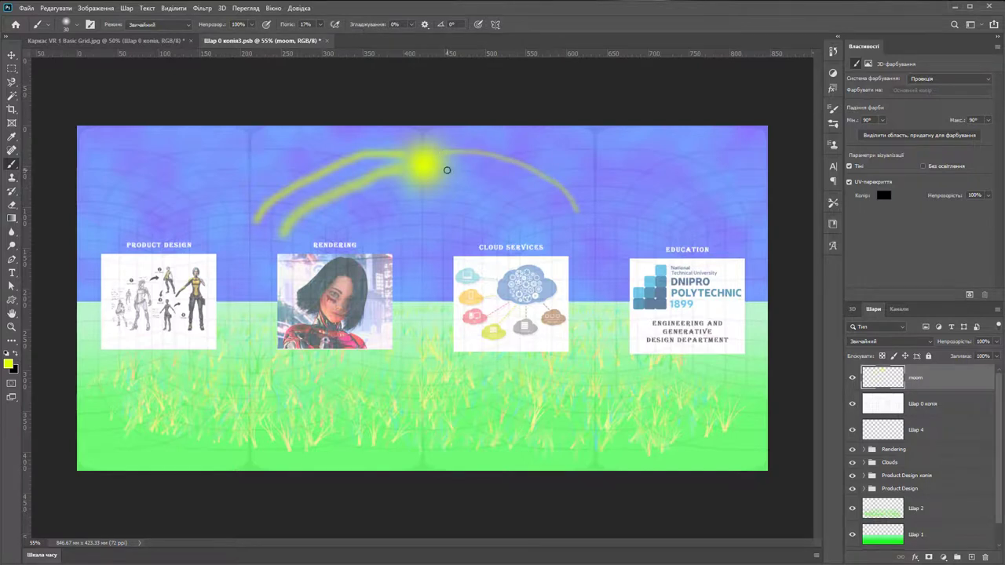
mouse_move(447, 169)
mouse_down()
mouse_move(525, 192)
mouse_move(577, 227)
mouse_up()
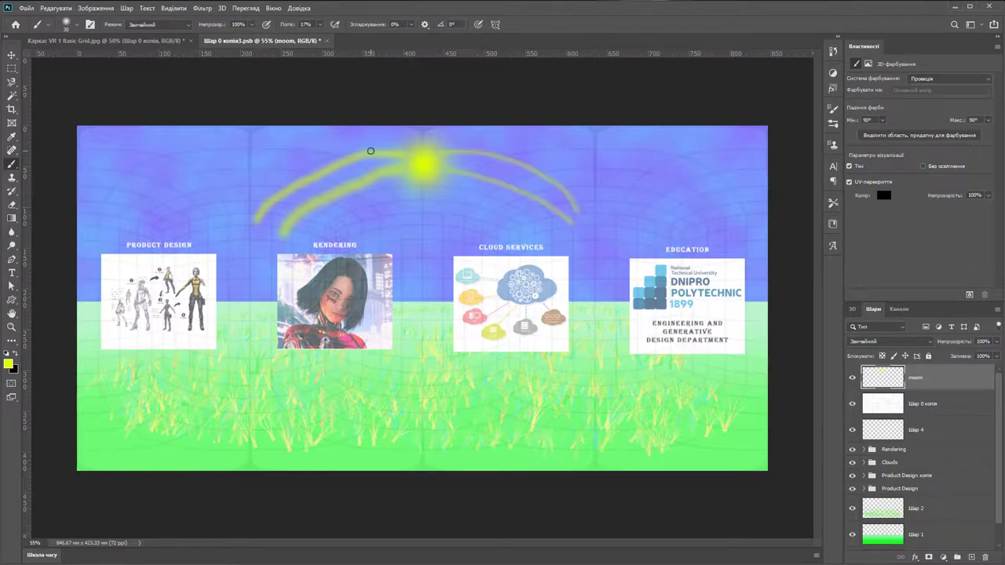
click(328, 44)
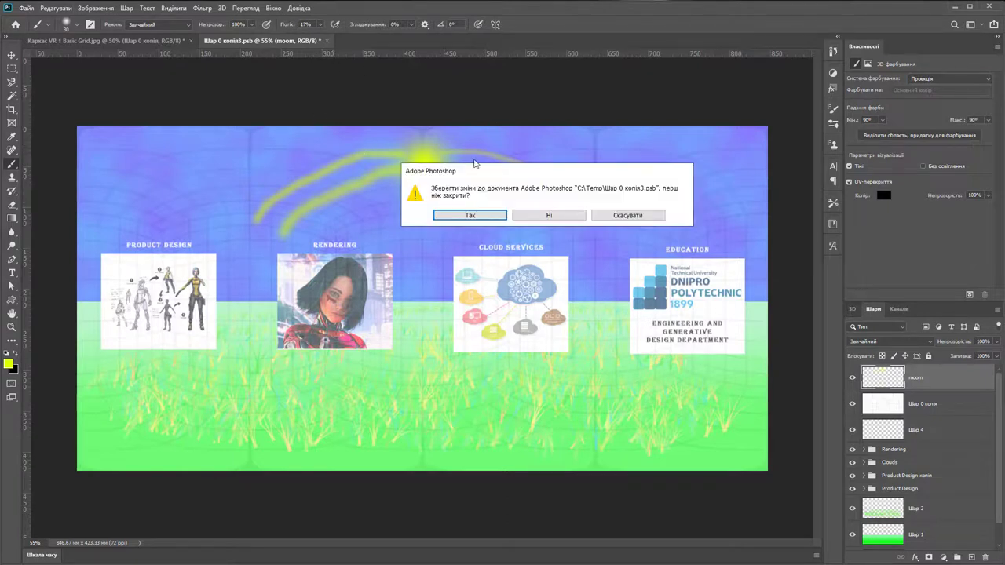
click(470, 215)
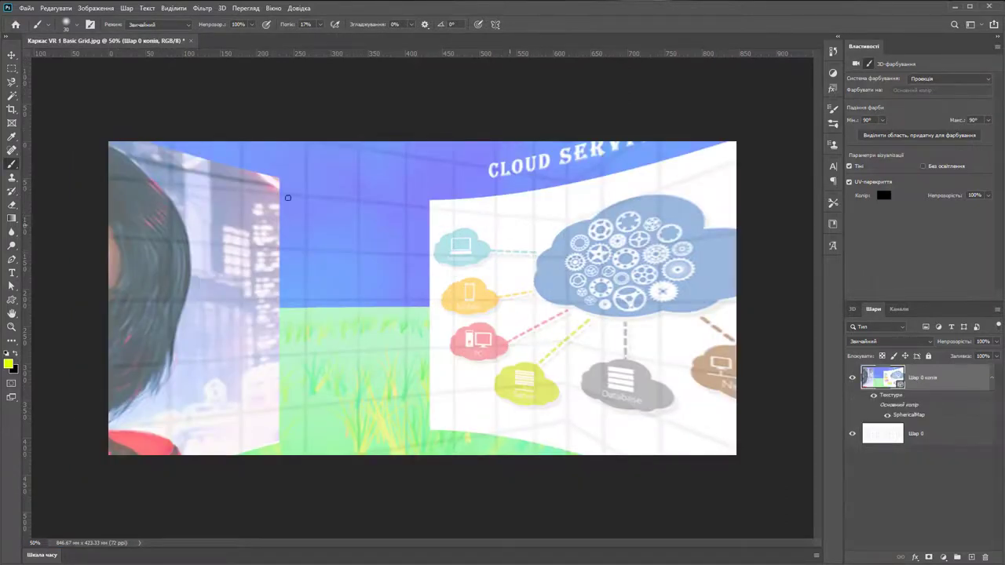
Reopen the SphericalMap texture and select the sun's core on the moom layer with a rectangular marquee.
click(12, 55)
mouse_move(538, 251)
mouse_down()
mouse_move(478, 254)
mouse_move(445, 242)
mouse_move(659, 247)
mouse_move(681, 236)
mouse_move(692, 203)
mouse_move(680, 176)
mouse_move(516, 196)
mouse_move(501, 185)
mouse_up()
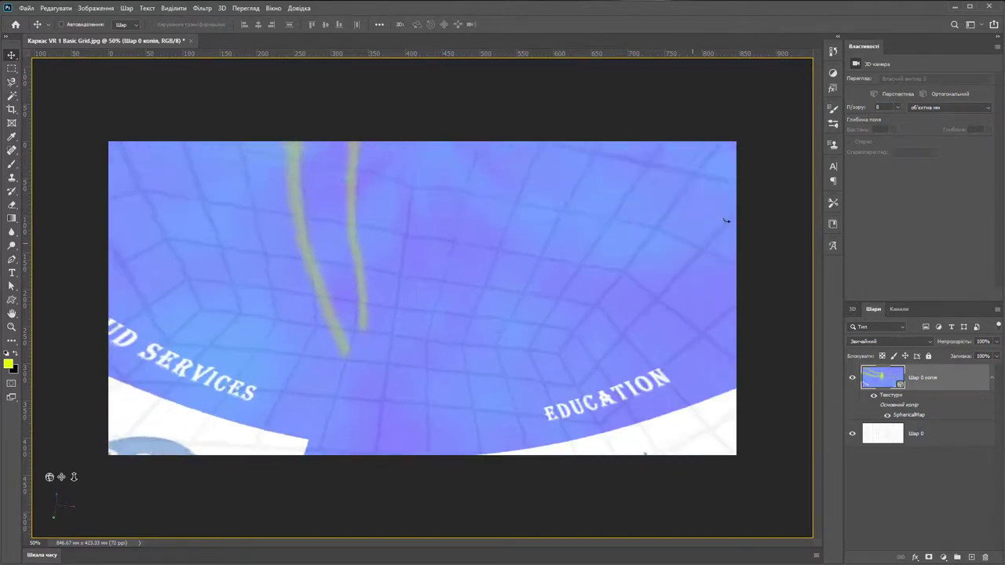
drag(761, 307, 603, 239)
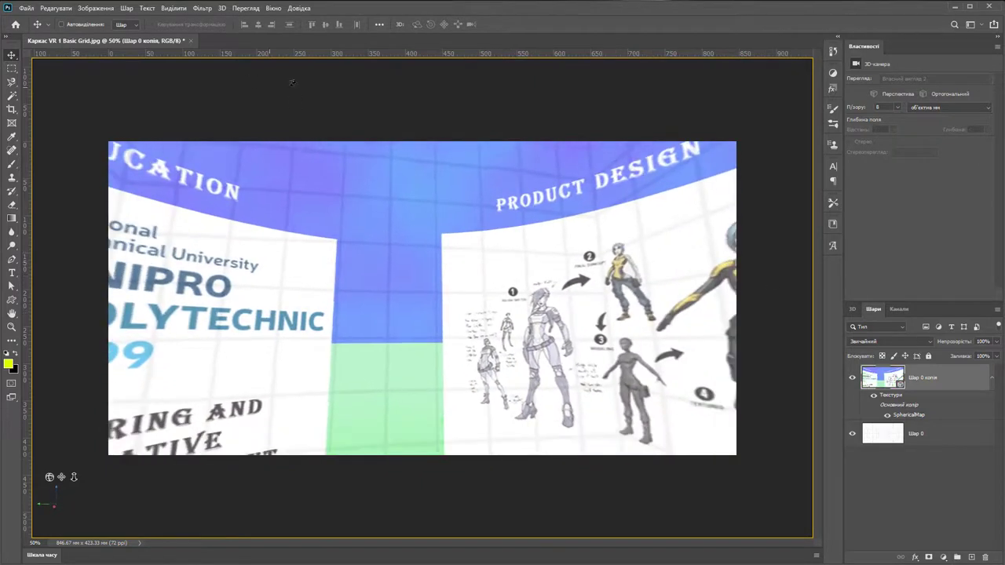
double_click(903, 417)
scroll(426, 169, up, 4)
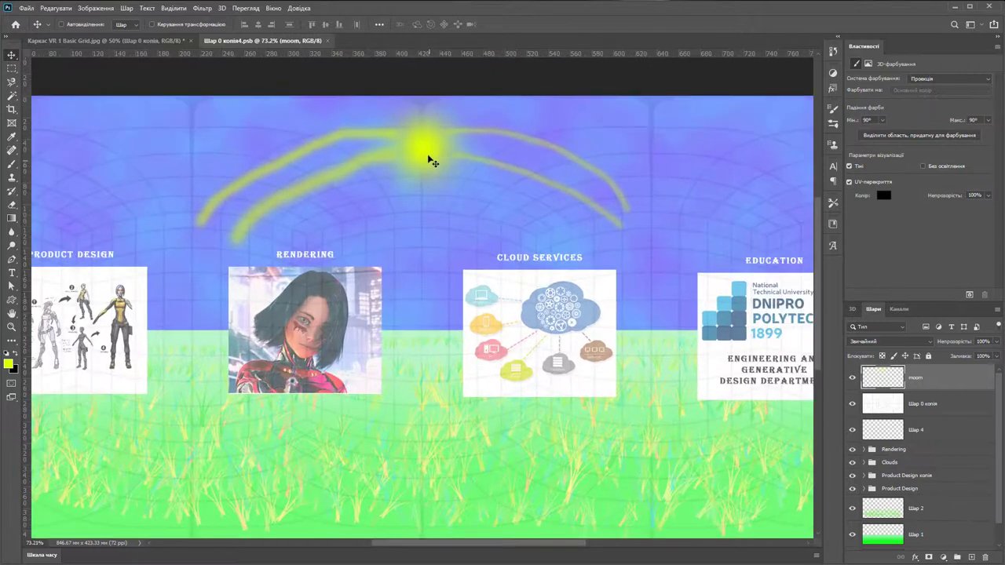
scroll(430, 153, up, 2)
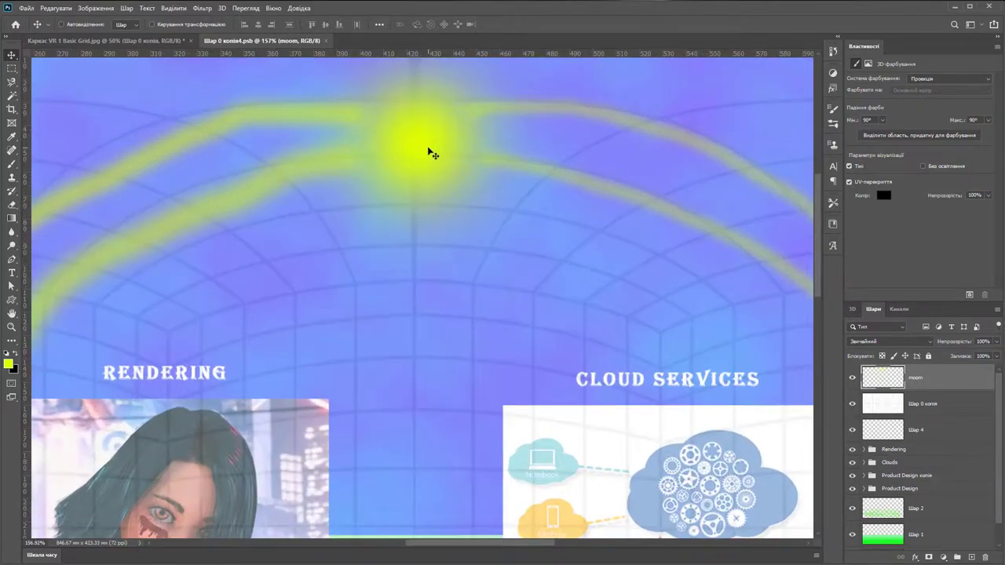
scroll(430, 153, down, 6)
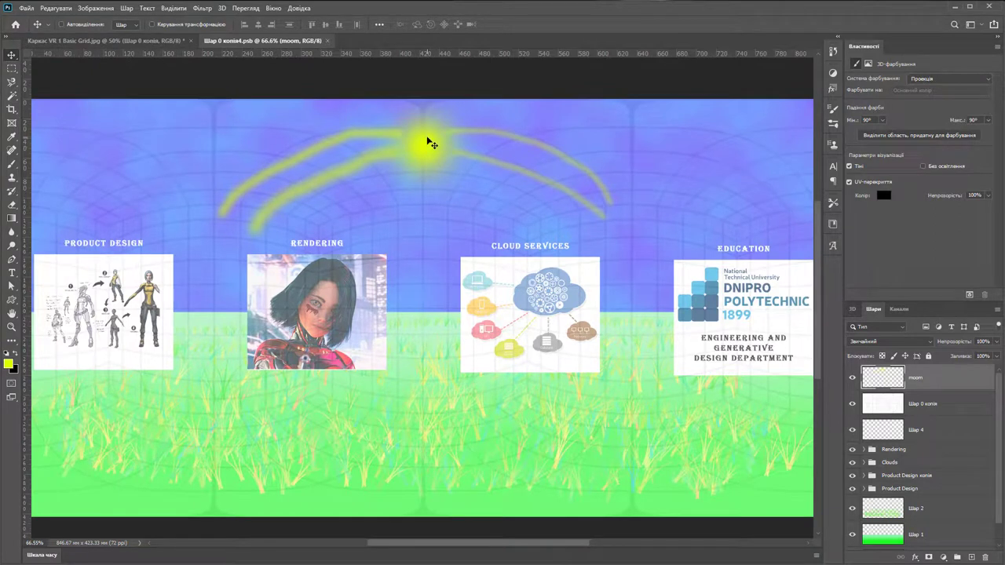
scroll(430, 143, up, 2)
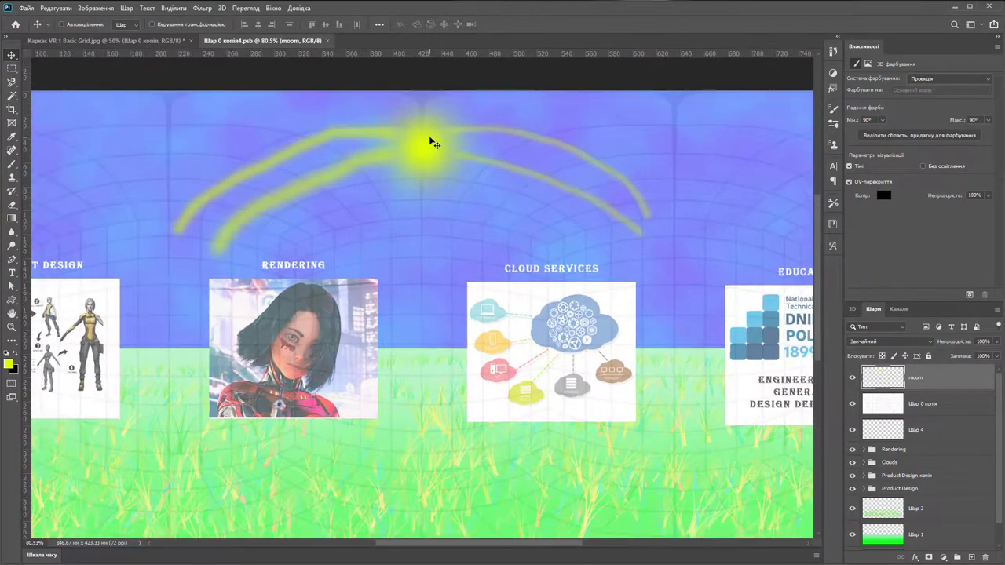
click(11, 69)
drag(393, 114, 460, 188)
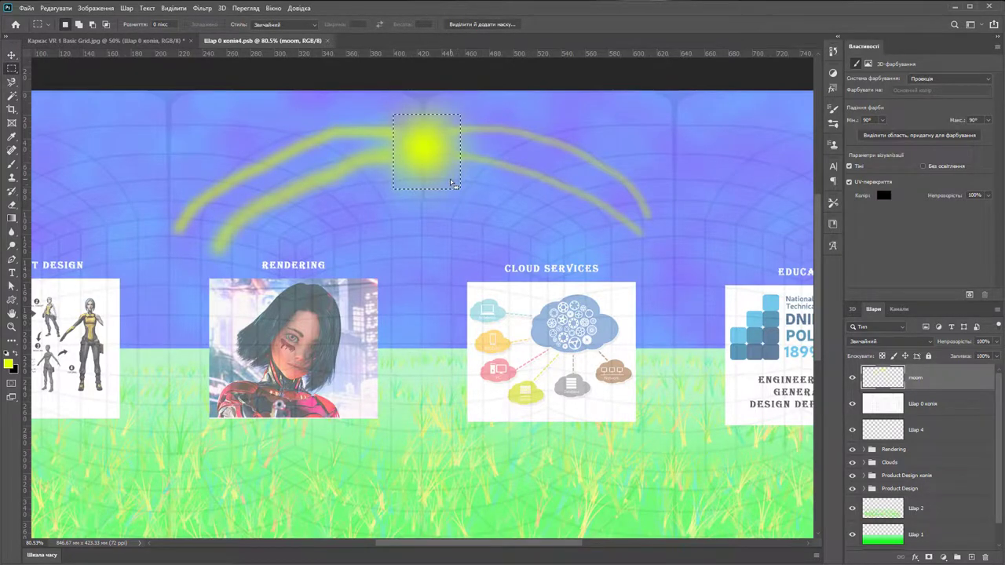
Warp the selected sun area with the Arc style at 50% bend and commit the transformation.
key(ctrl+t)
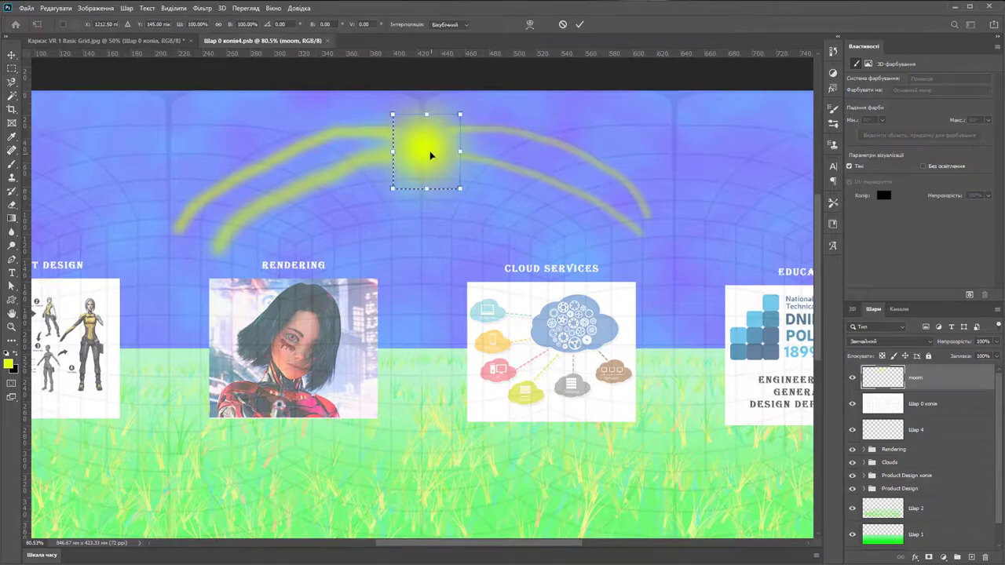
click(466, 24)
click(445, 35)
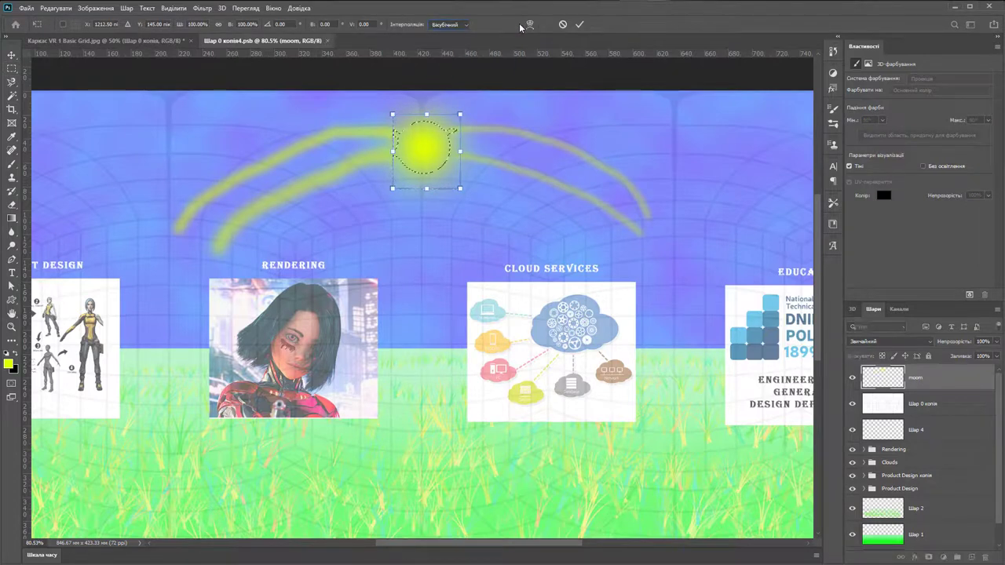
click(530, 24)
click(222, 24)
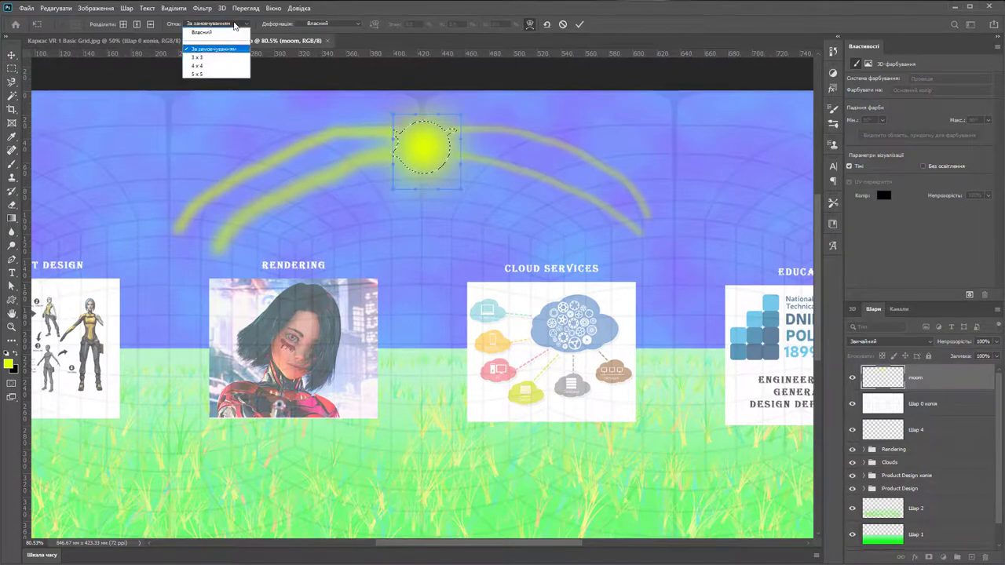
click(206, 32)
click(356, 24)
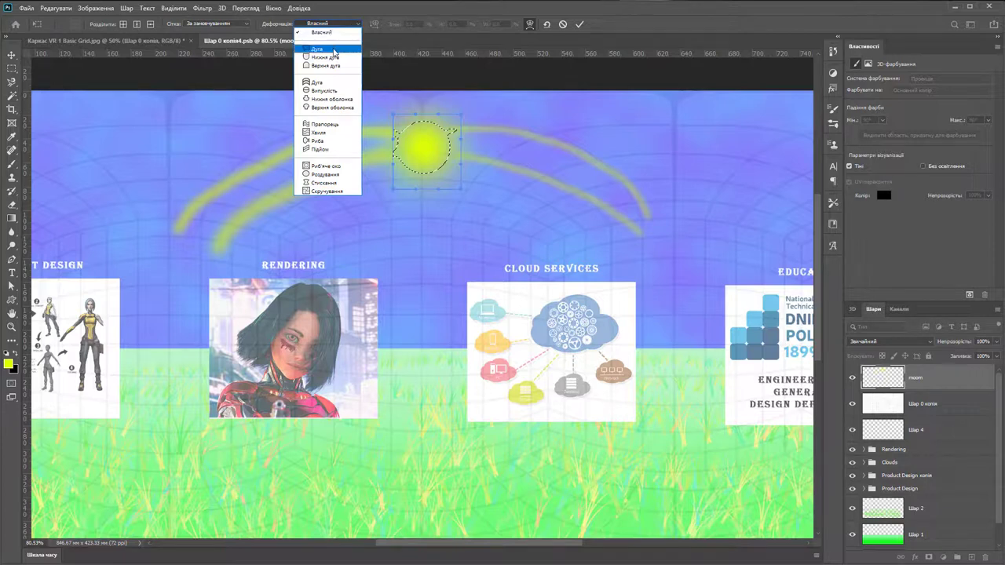
click(333, 49)
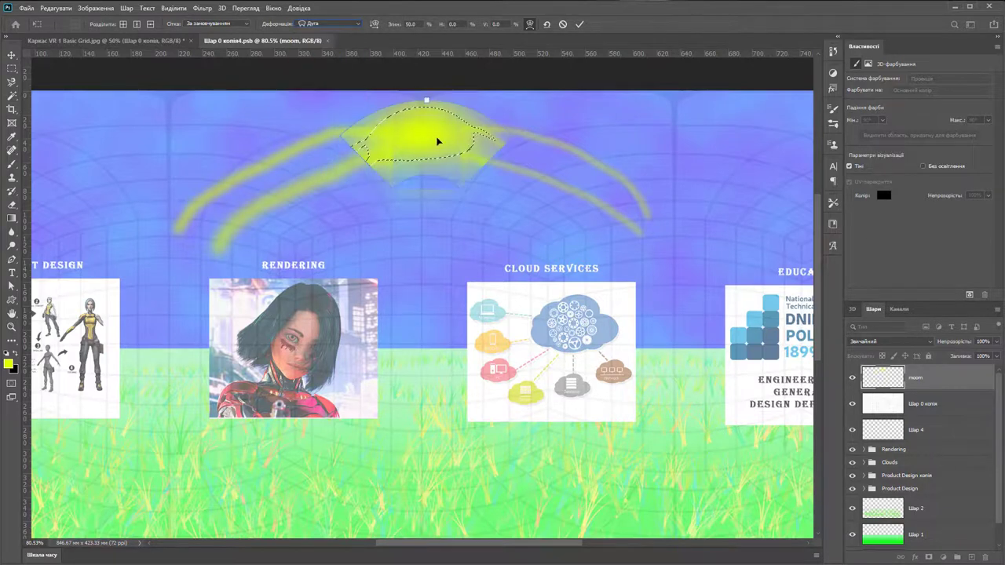
click(580, 24)
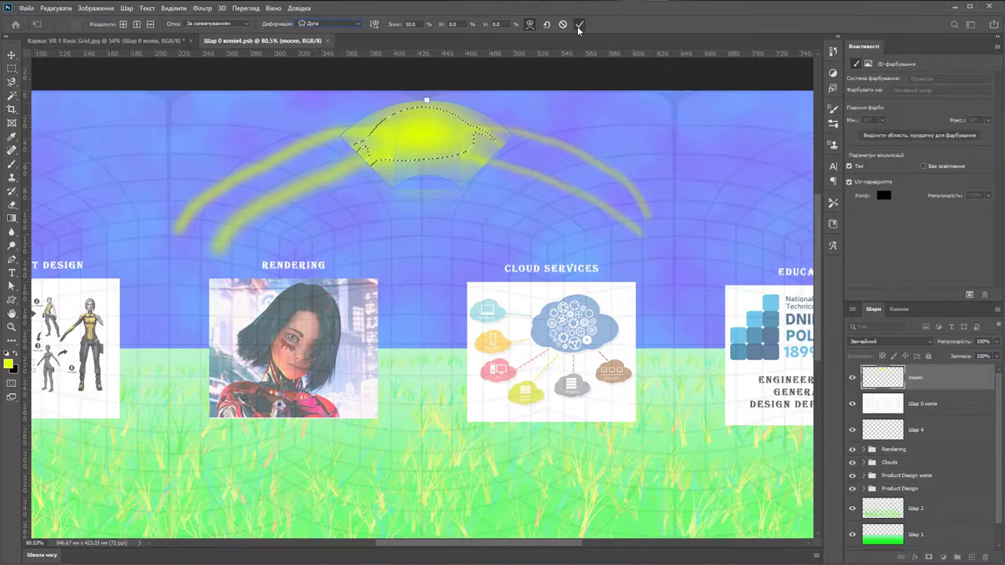
Save and close the edited texture document, and turn the panorama view to face the Education board.
click(332, 40)
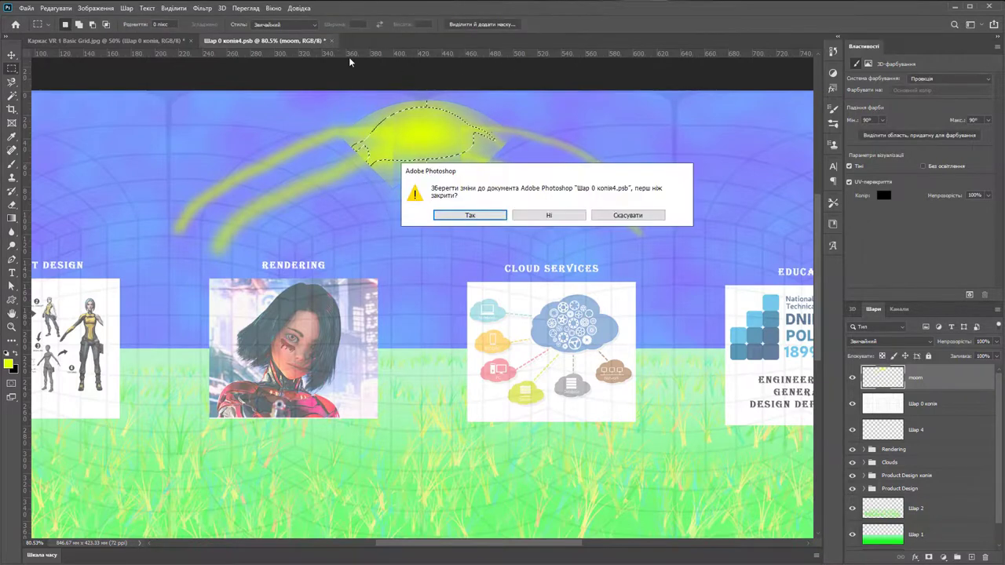
click(479, 212)
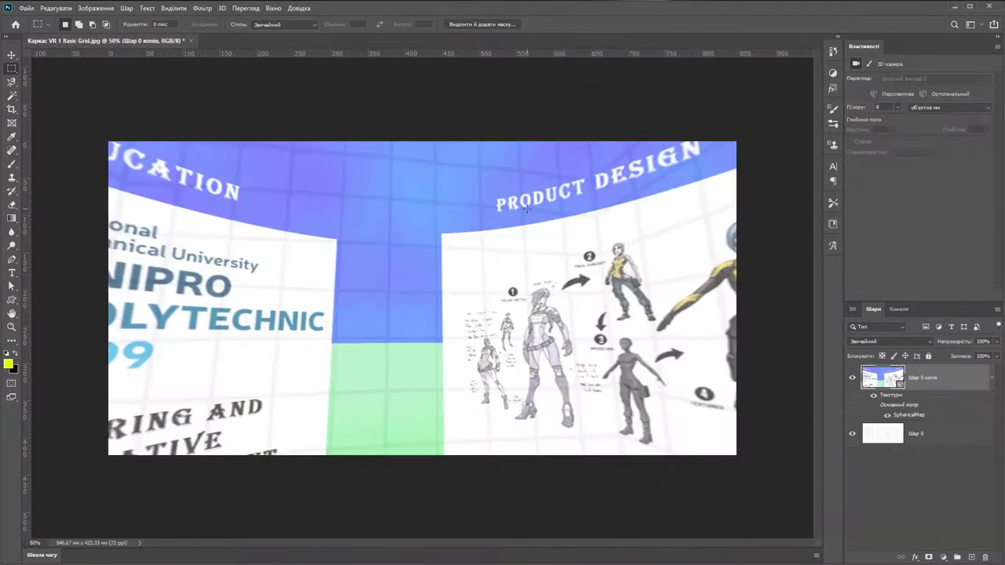
click(12, 55)
mouse_move(366, 254)
mouse_down()
mouse_move(426, 204)
mouse_move(479, 187)
mouse_move(588, 223)
mouse_move(588, 191)
mouse_move(397, 212)
mouse_move(129, 314)
mouse_move(269, 330)
mouse_move(297, 314)
mouse_up()
Set the opacity of the base grid layer "Шар 0" to 33%.
click(935, 430)
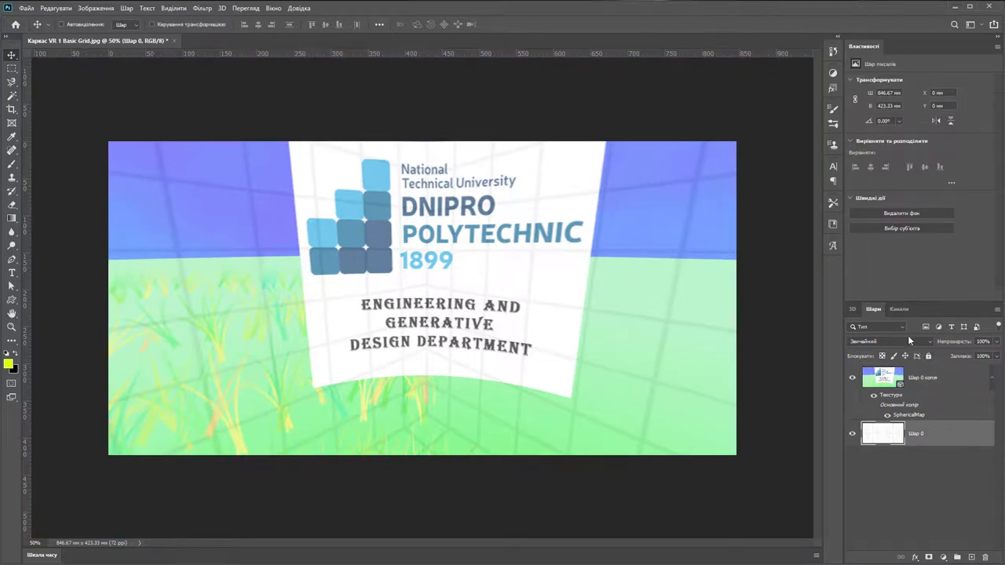
drag(997, 342, 963, 350)
click(920, 507)
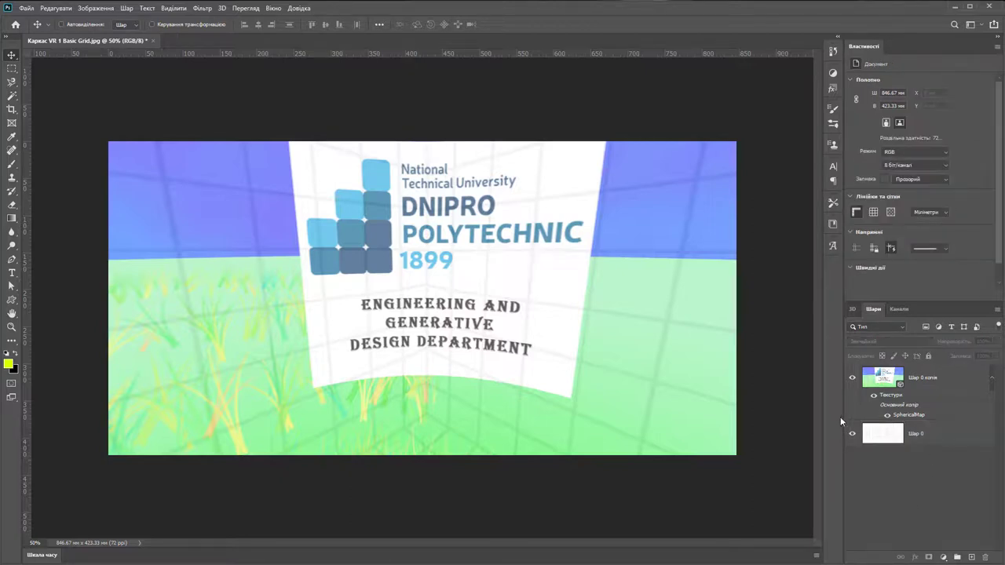
click(929, 439)
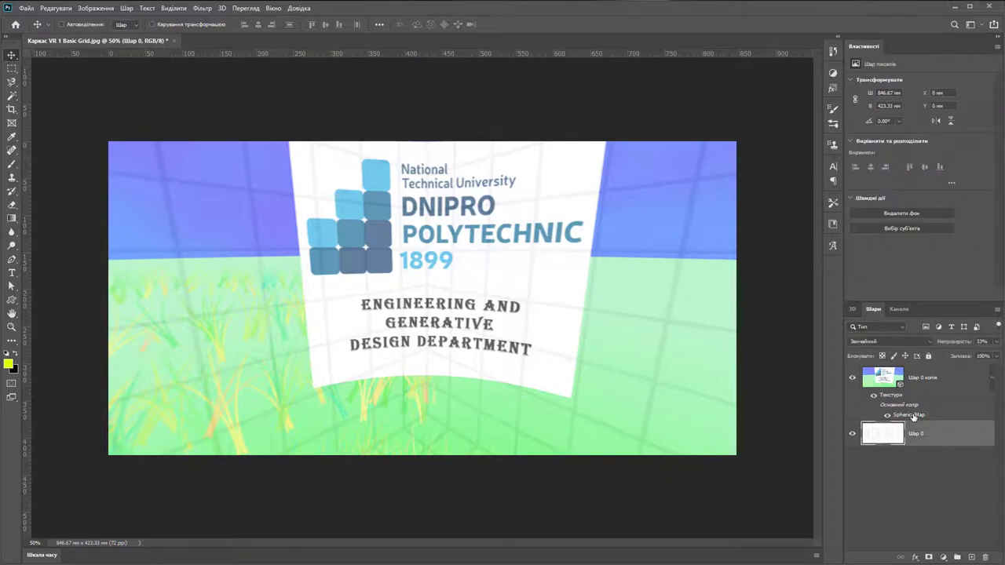
Reopen the SphericalMap texture and move the grid copy layer "Шар 0 копія" to the bottom of the layer stack.
double_click(911, 416)
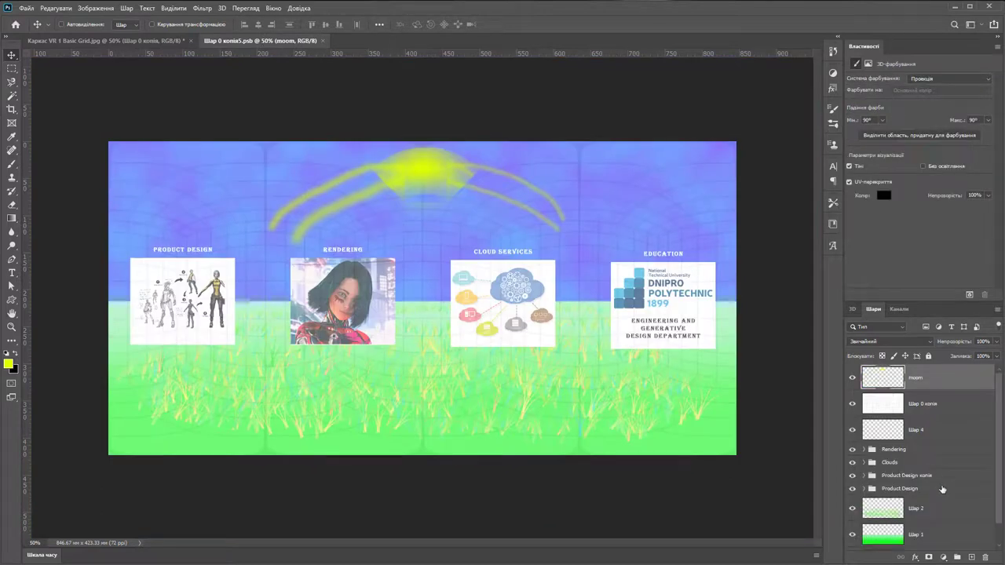
click(956, 413)
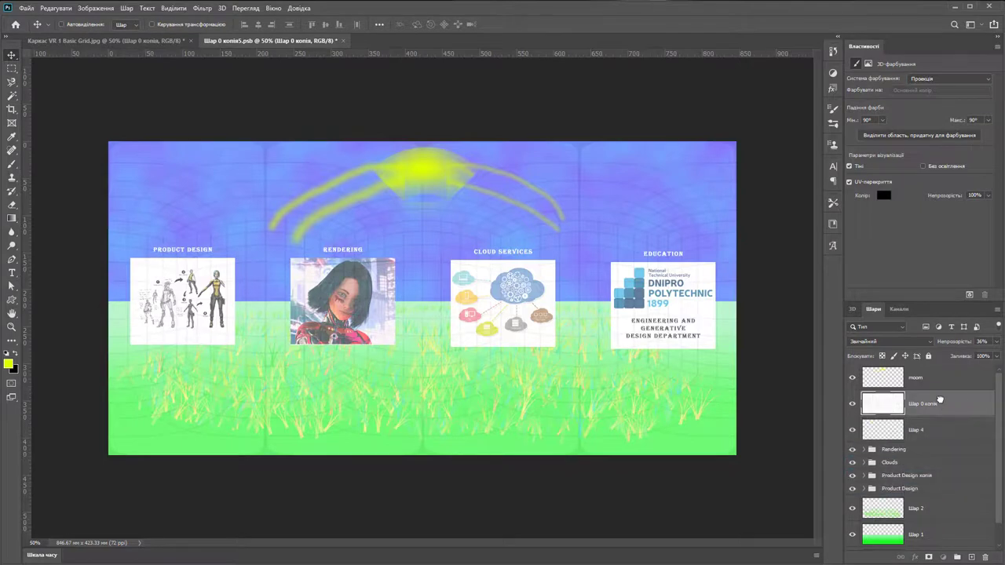
drag(940, 401, 915, 550)
scroll(935, 450, down, 1)
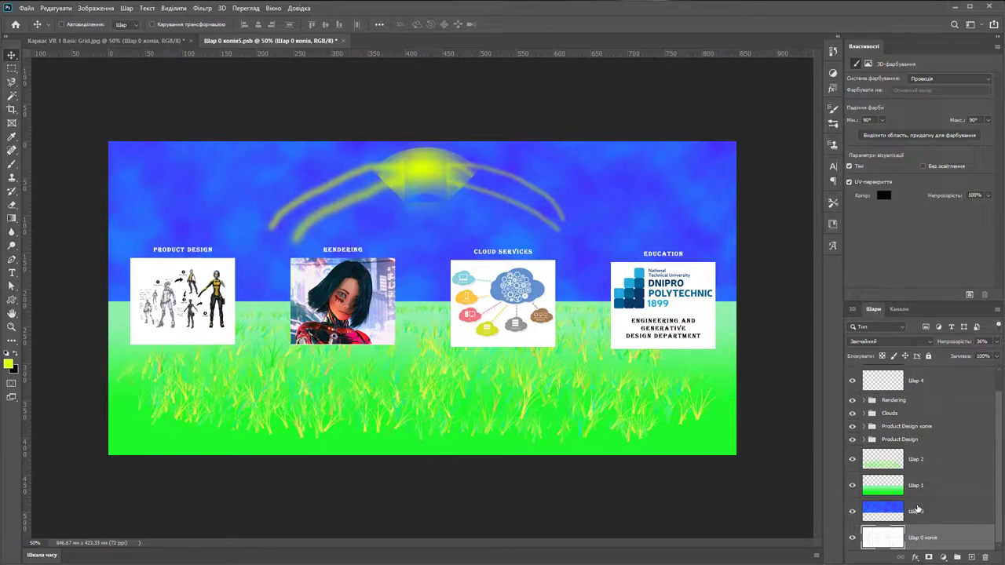
Save and close the reordered texture, and rotate the panorama to check the Education board without the grid overlay.
click(343, 41)
click(467, 210)
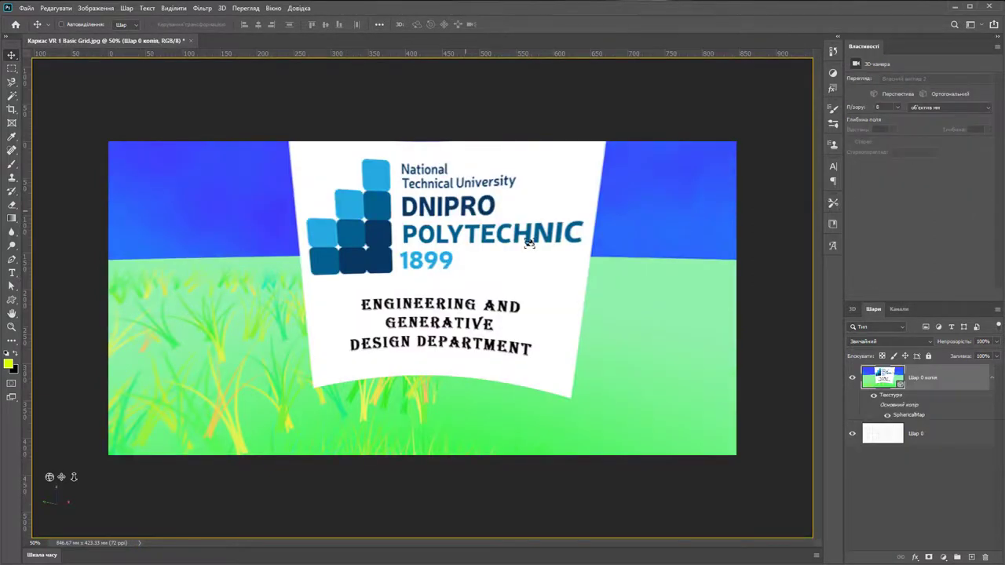
drag(465, 210, 377, 246)
drag(308, 276, 609, 264)
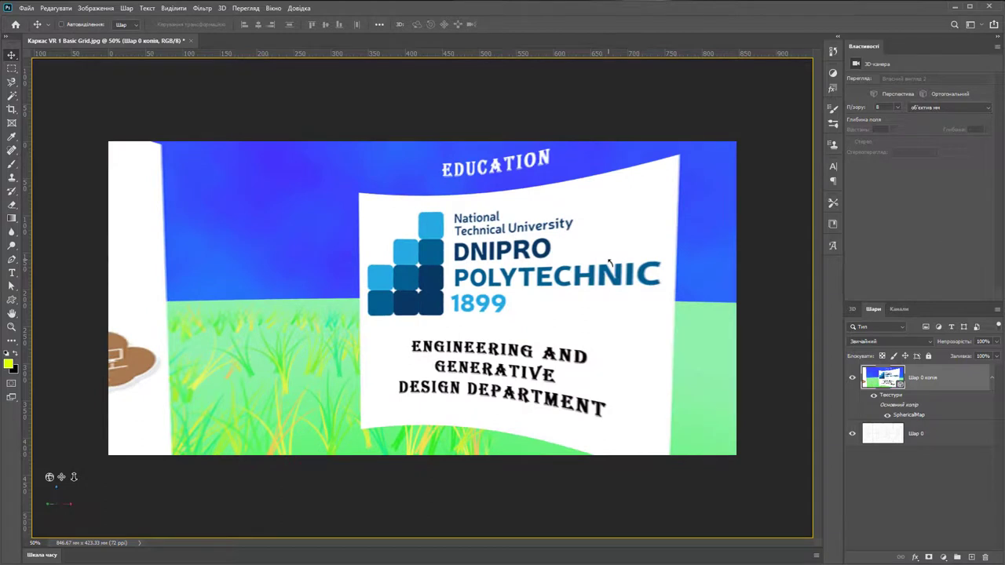
Save the document on the computer as a Photoshop file named "Lab VR 1" in the 3D VR folder.
click(27, 8)
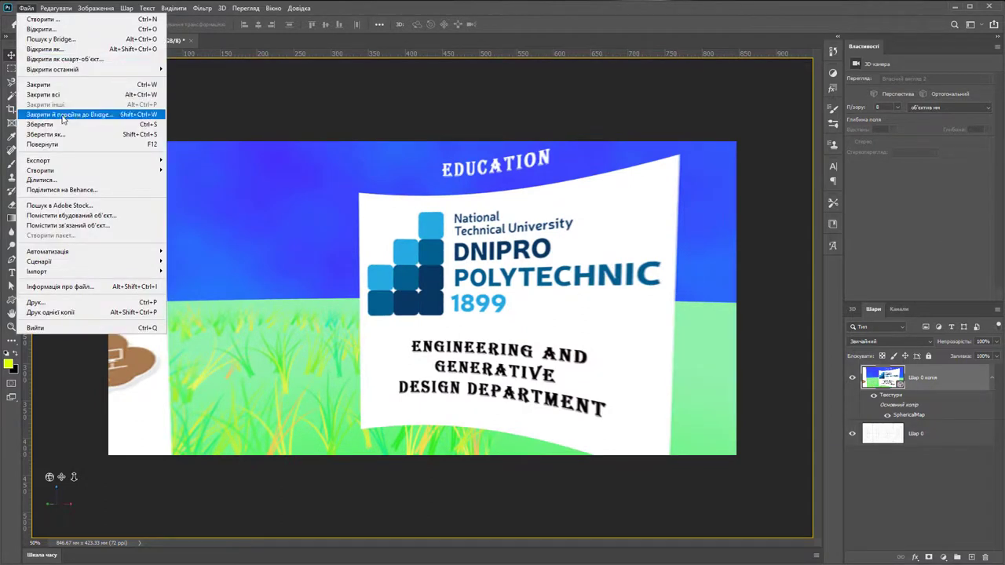
key(Escape)
key(ctrl+s)
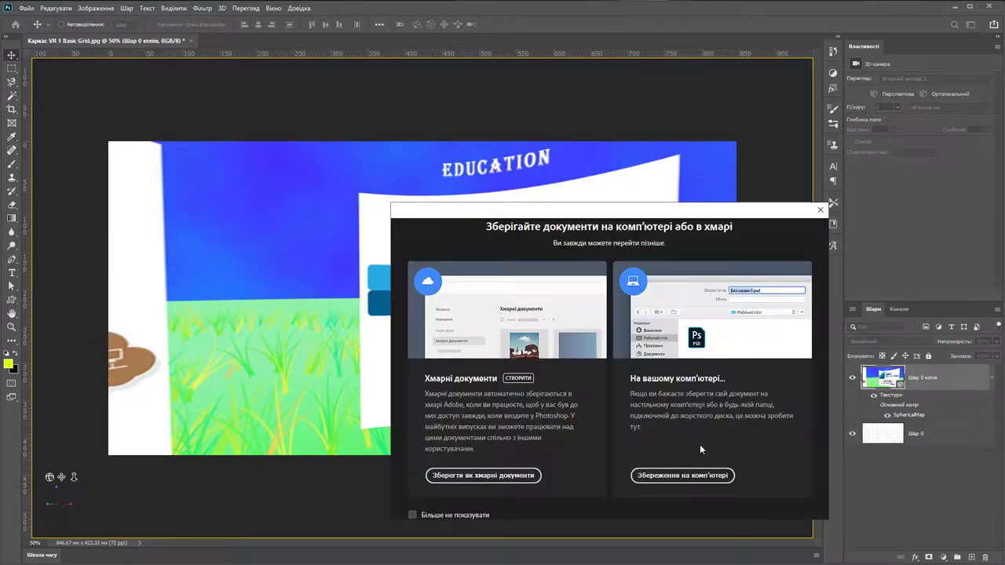
click(684, 478)
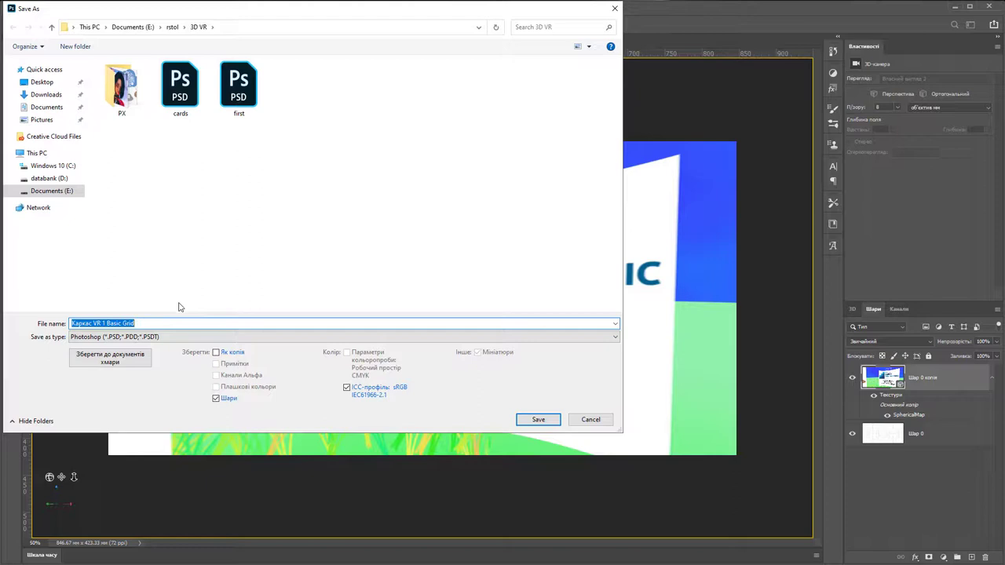
text(l)
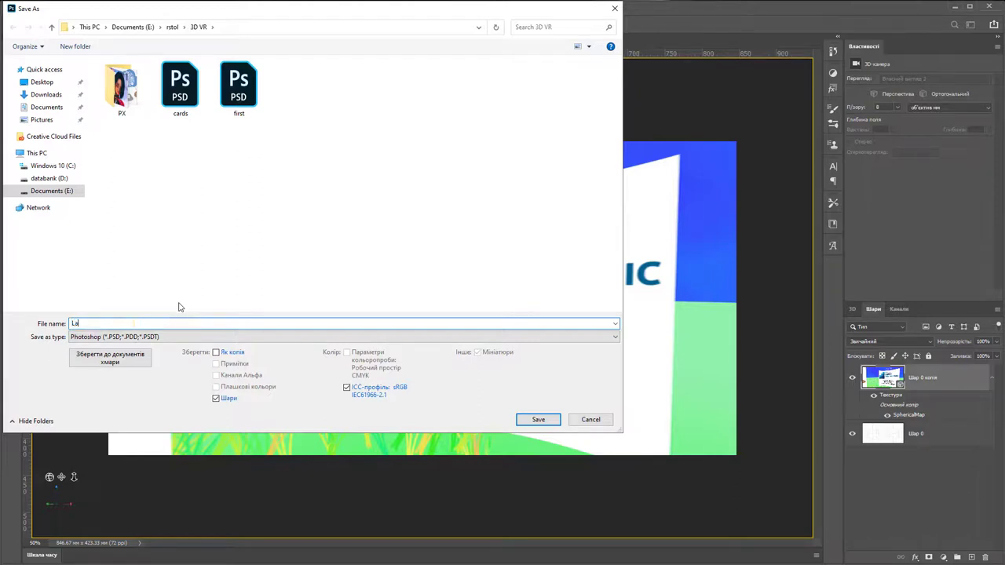
text(ab VR 1)
click(538, 420)
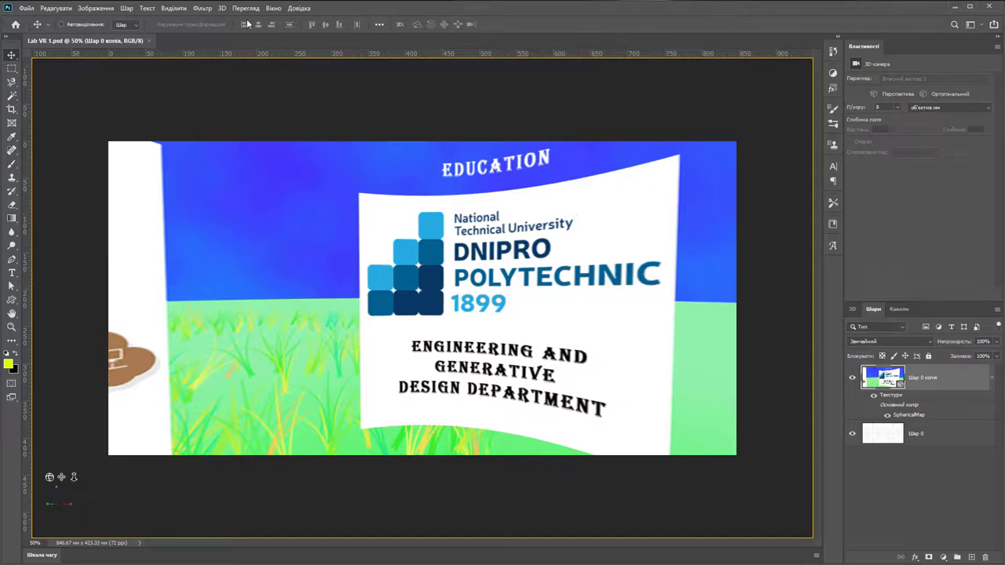
Export the spherical panorama as a JPEG named "Lab 01" into the 3D VR folder.
click(222, 8)
mouse_move(242, 49)
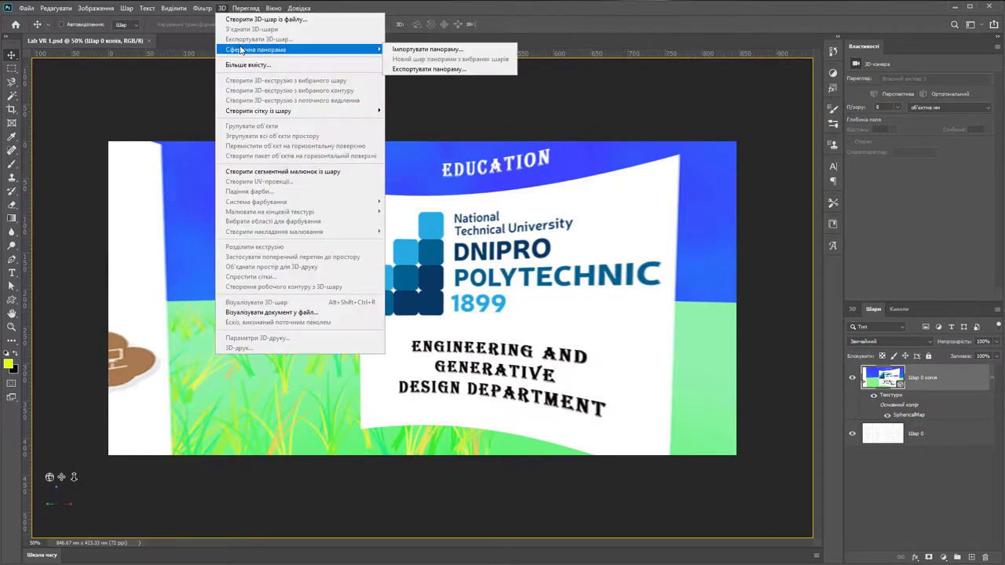
click(417, 69)
click(715, 476)
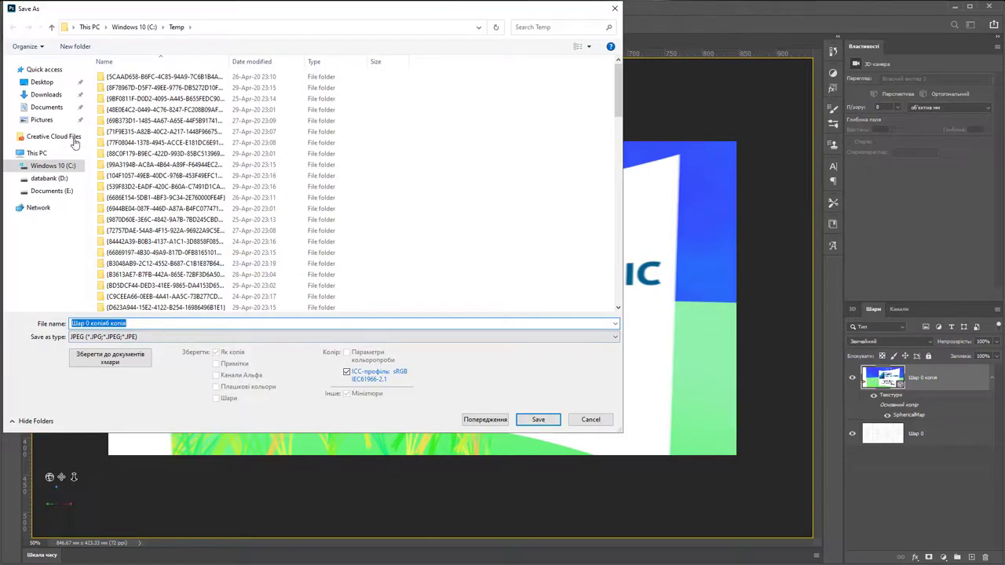
click(41, 82)
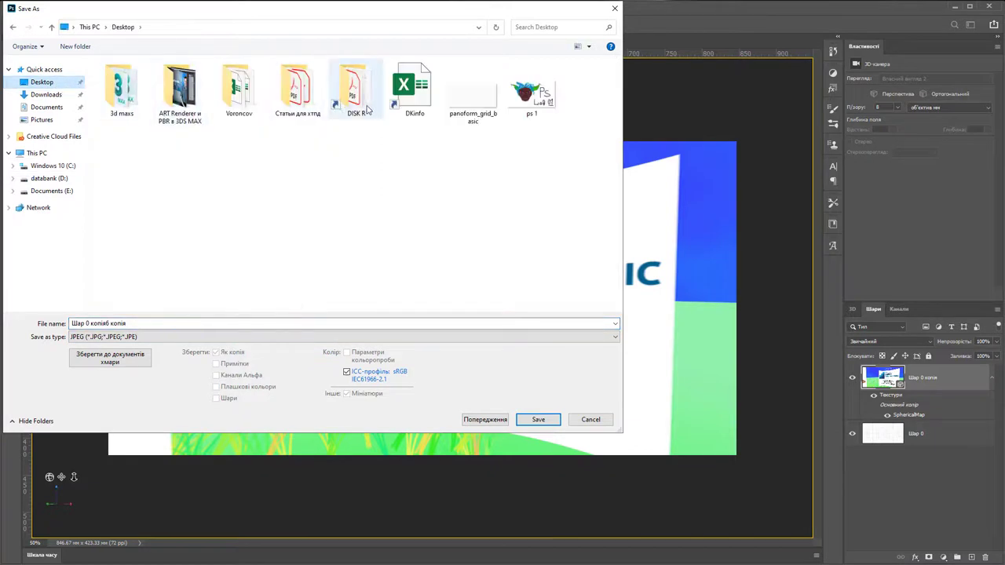
double_click(180, 86)
double_click(157, 77)
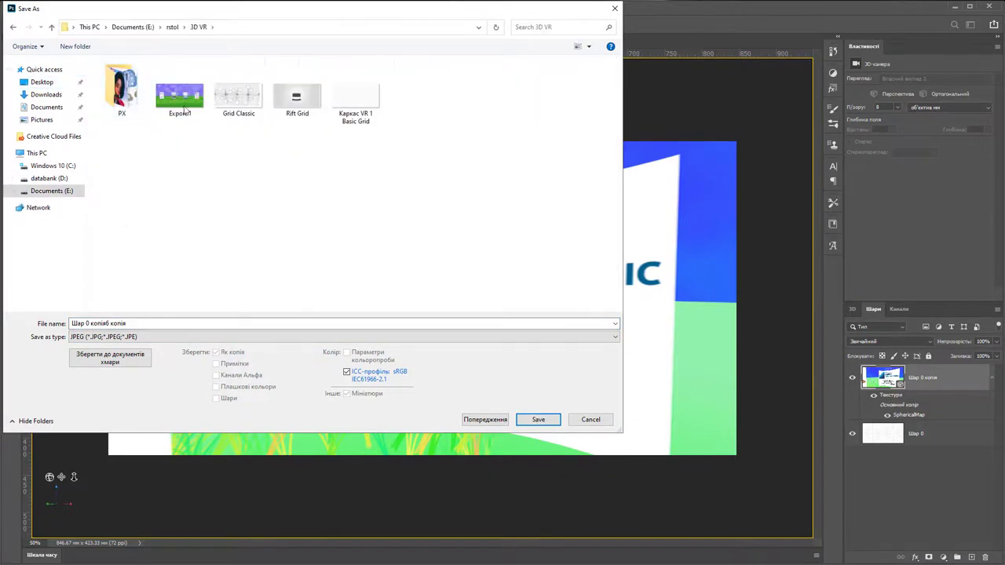
click(140, 323)
text(L)
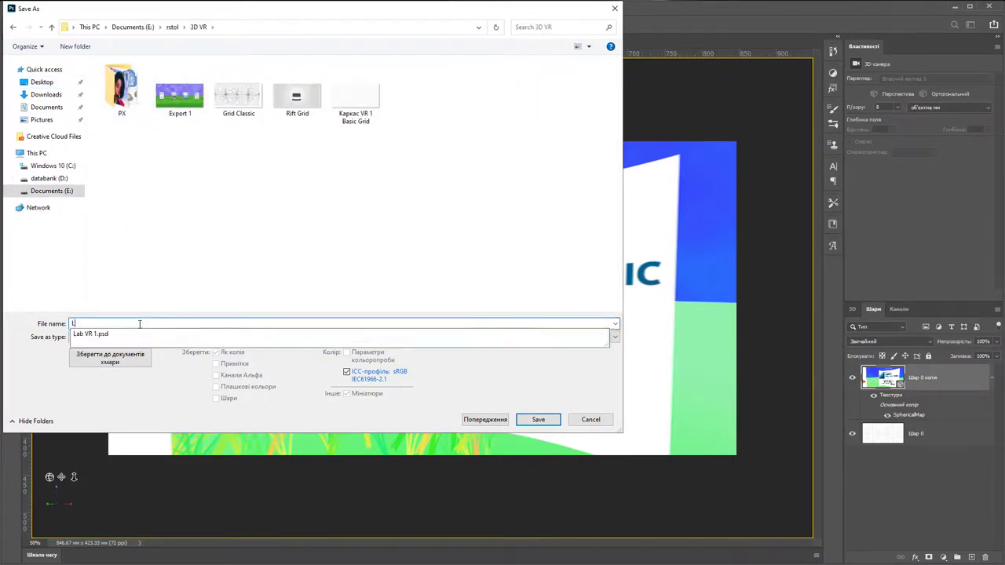
text(ab 01)
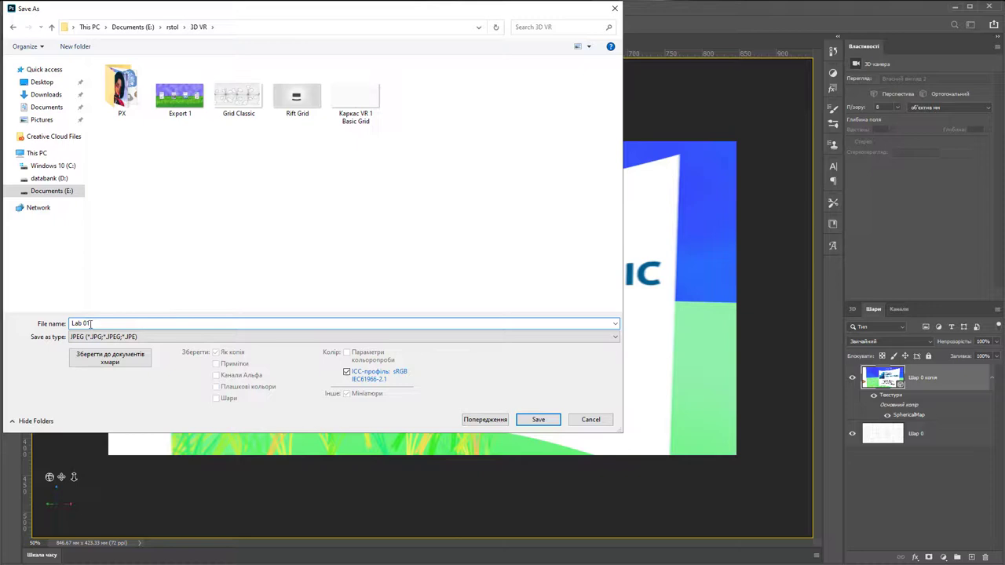
click(538, 420)
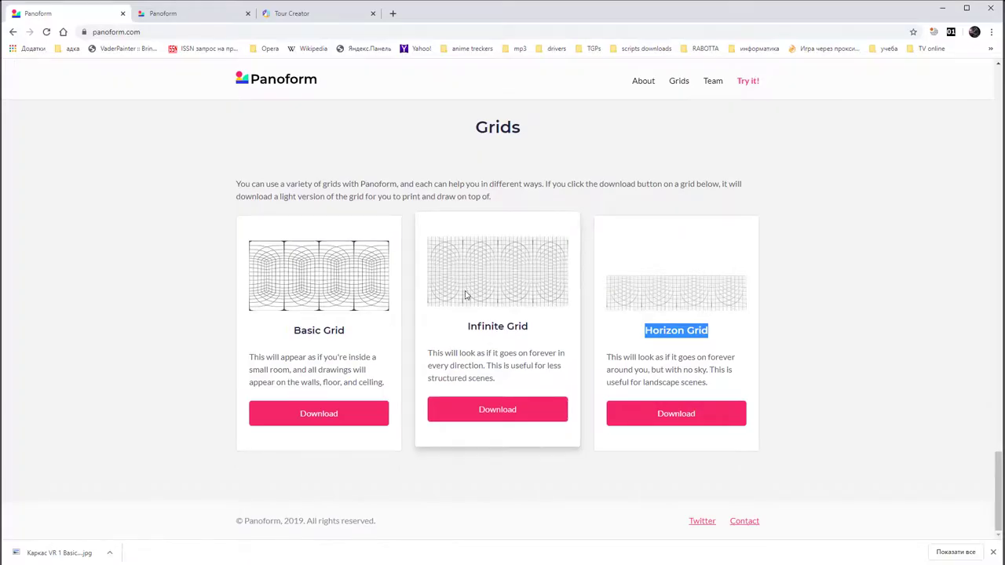
Switch to the Panoform site in the browser, open the Panoform Tool and upload the "Lab 01" image.
scroll(493, 318, up, 1)
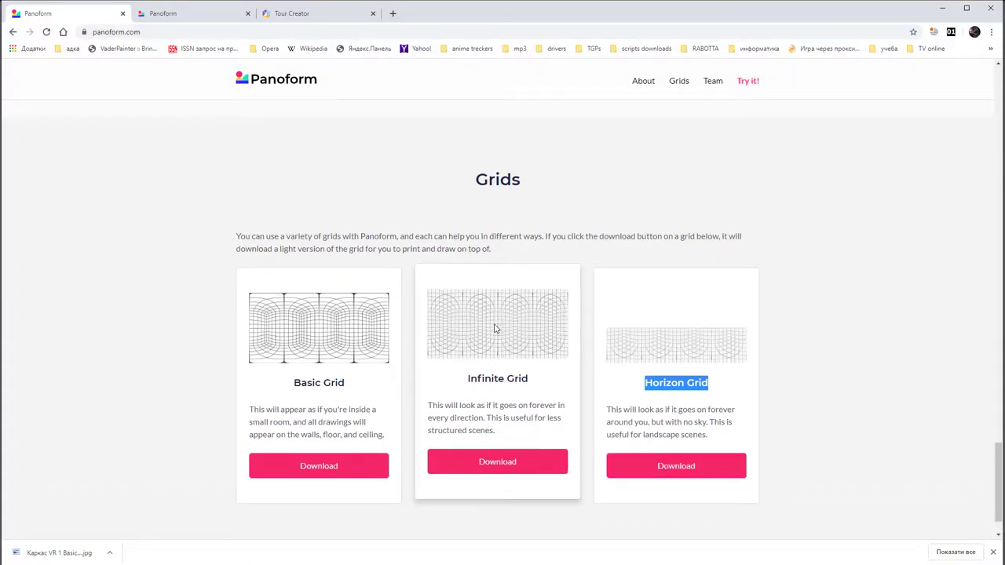
scroll(495, 330, up, 5)
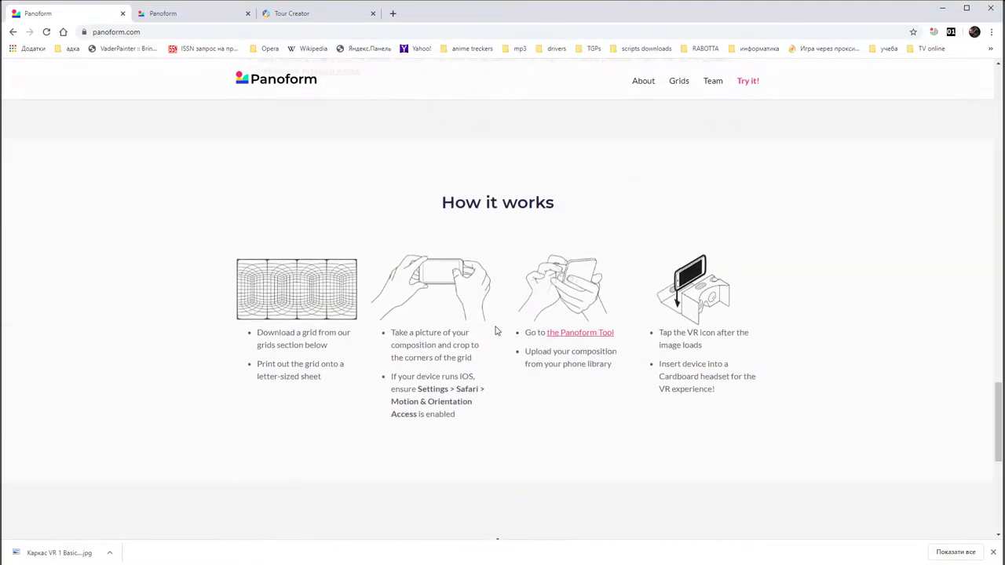
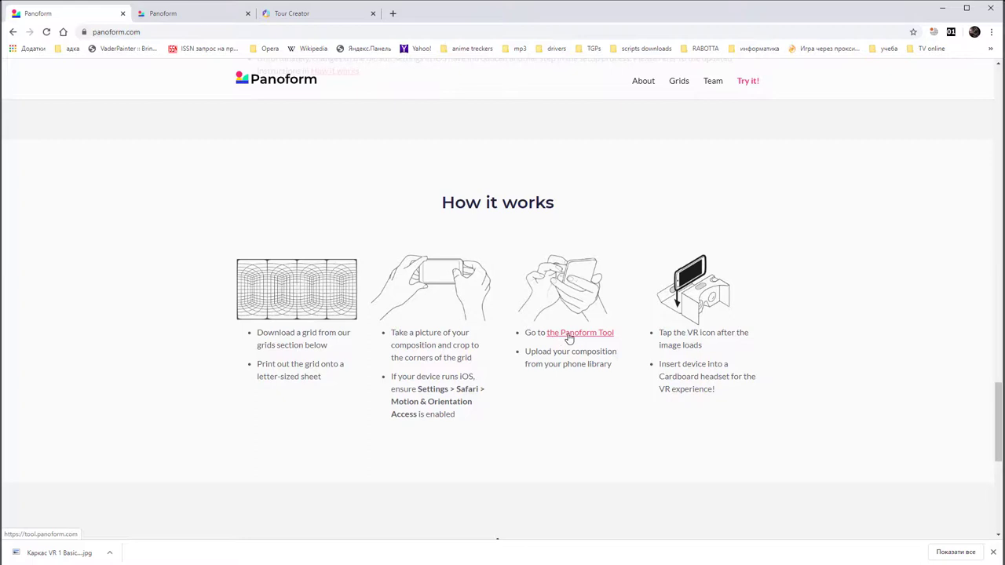
click(568, 336)
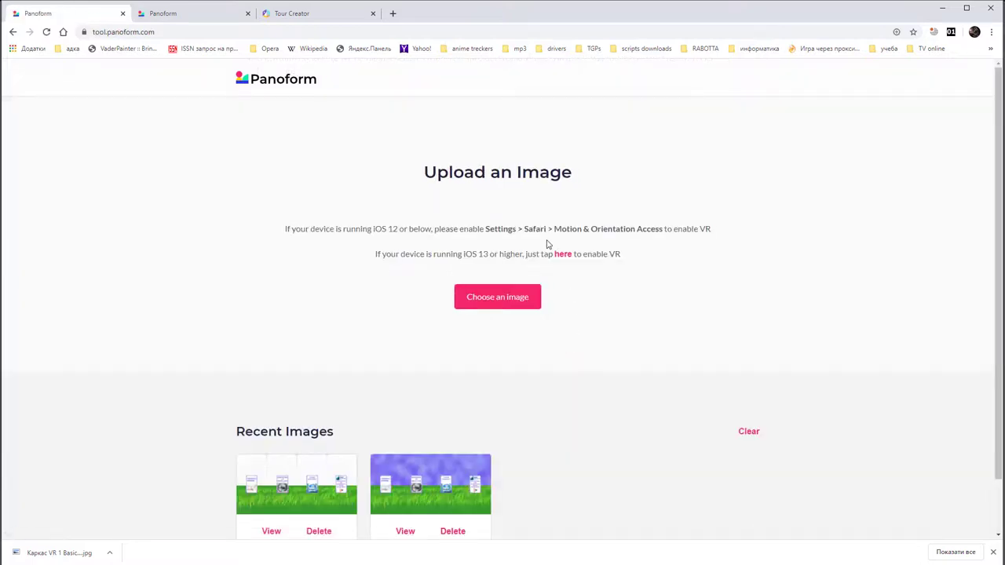
scroll(548, 244, down, 1)
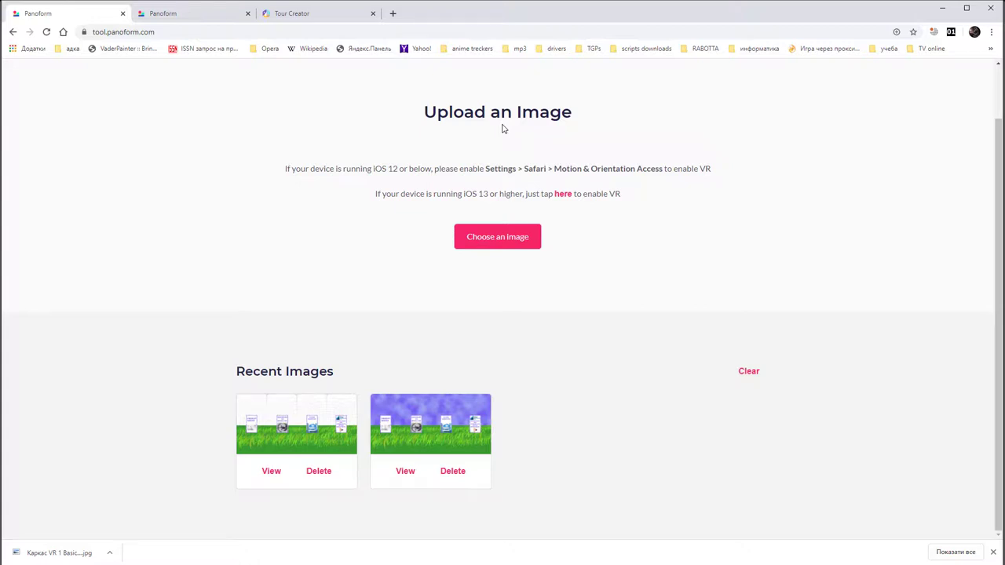
click(495, 247)
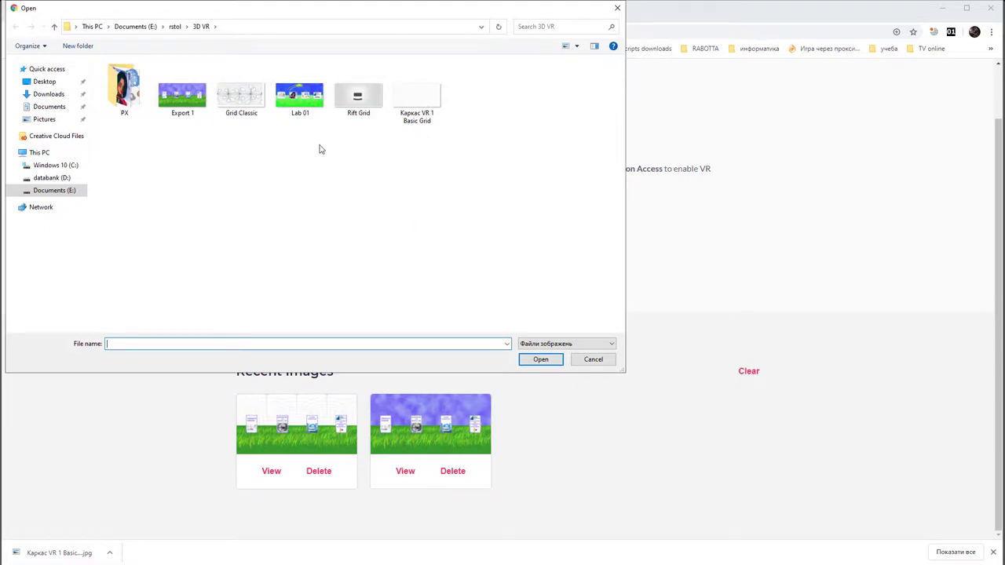
click(309, 98)
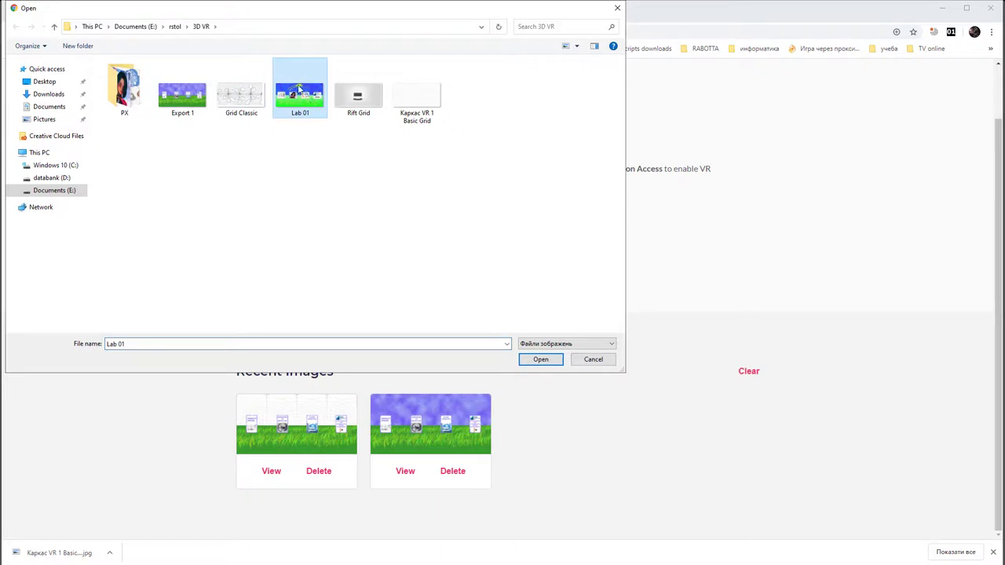
click(540, 360)
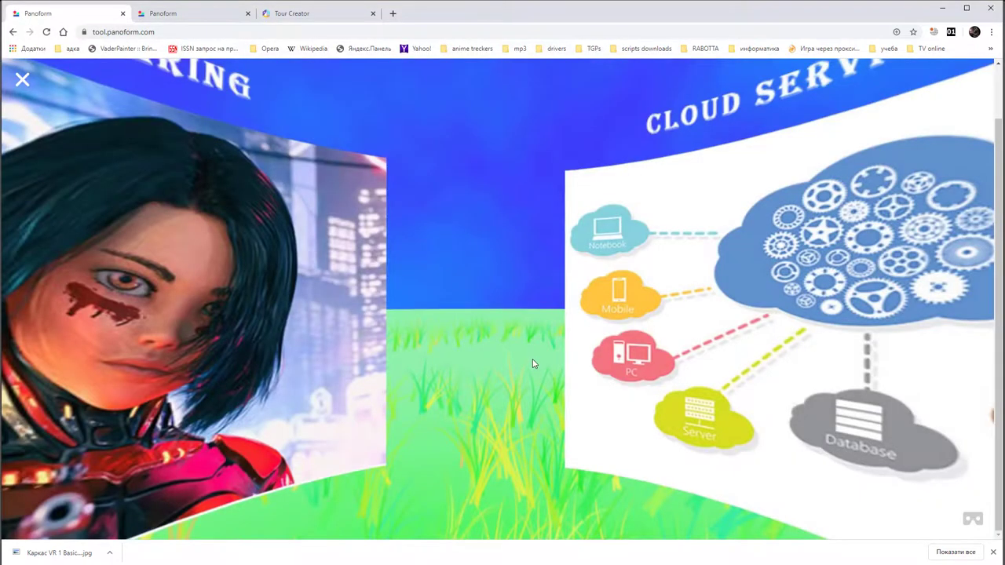
Look around the uploaded panorama, try the VR headset view, and close the viewer to return to the recent images.
drag(491, 206, 327, 435)
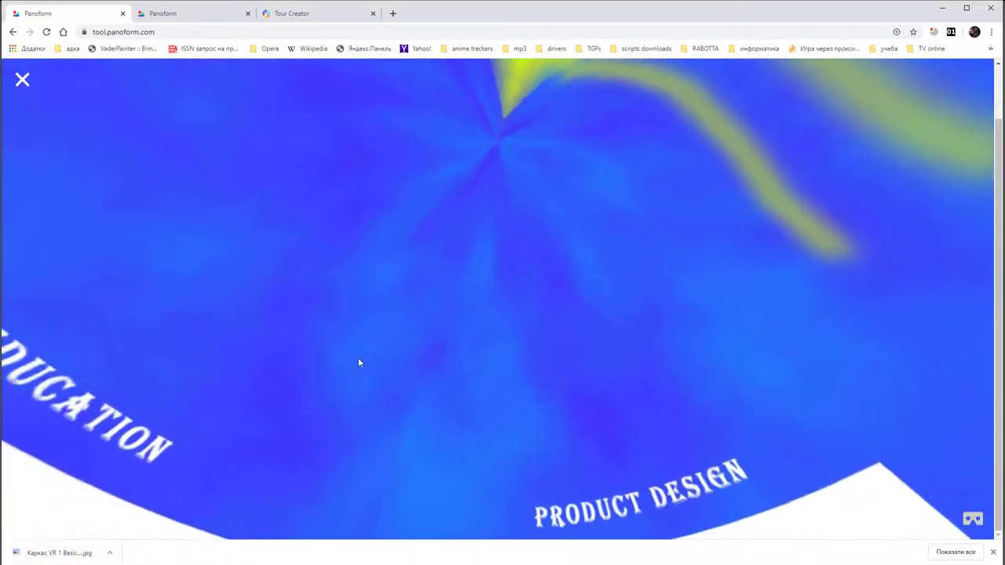
drag(359, 363, 606, 286)
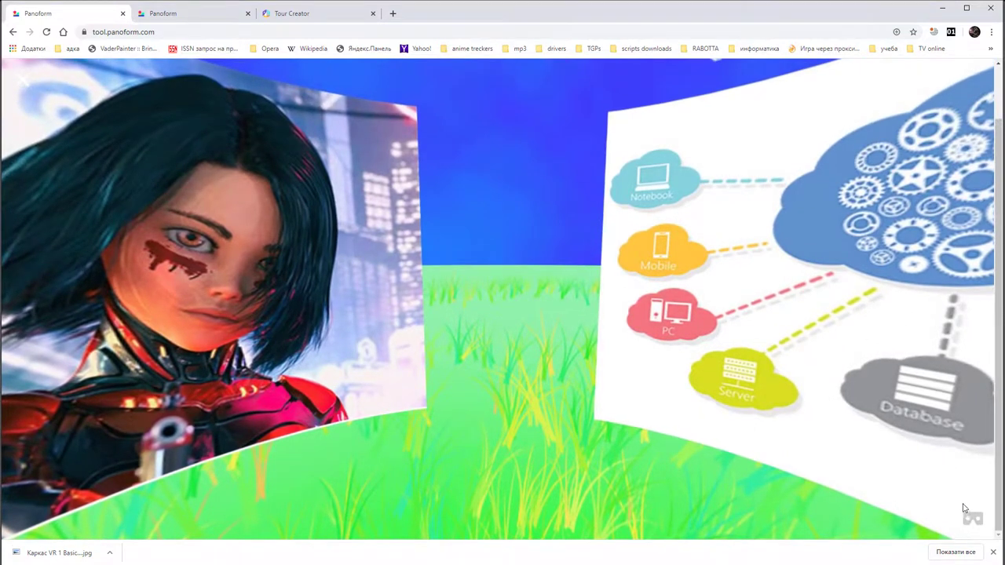
click(971, 520)
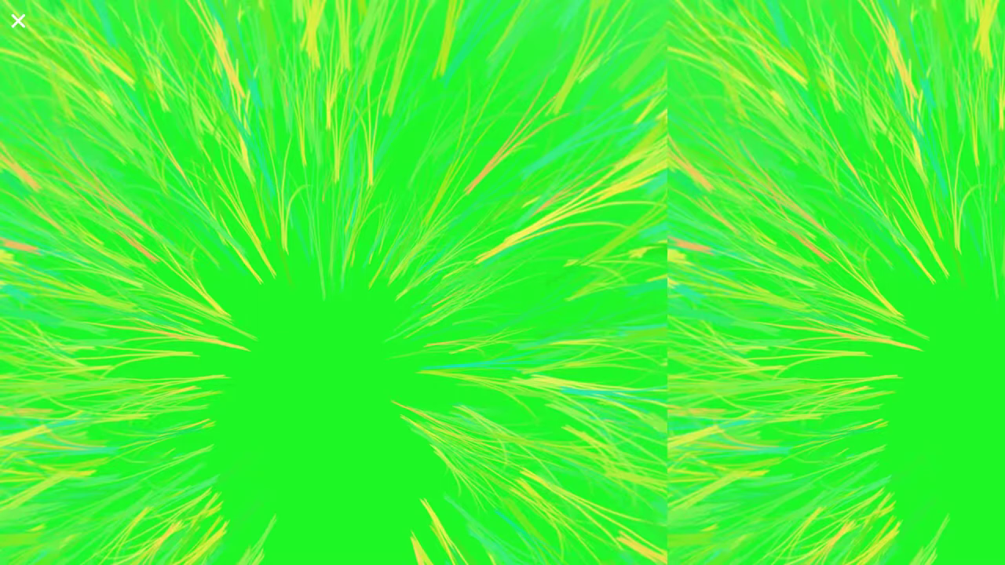
key(Escape)
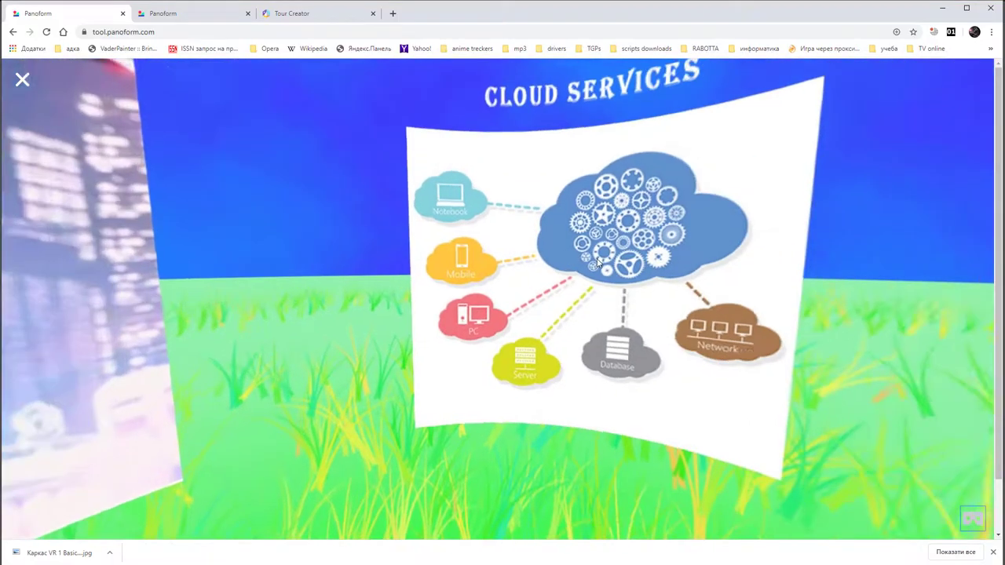
drag(598, 263, 534, 260)
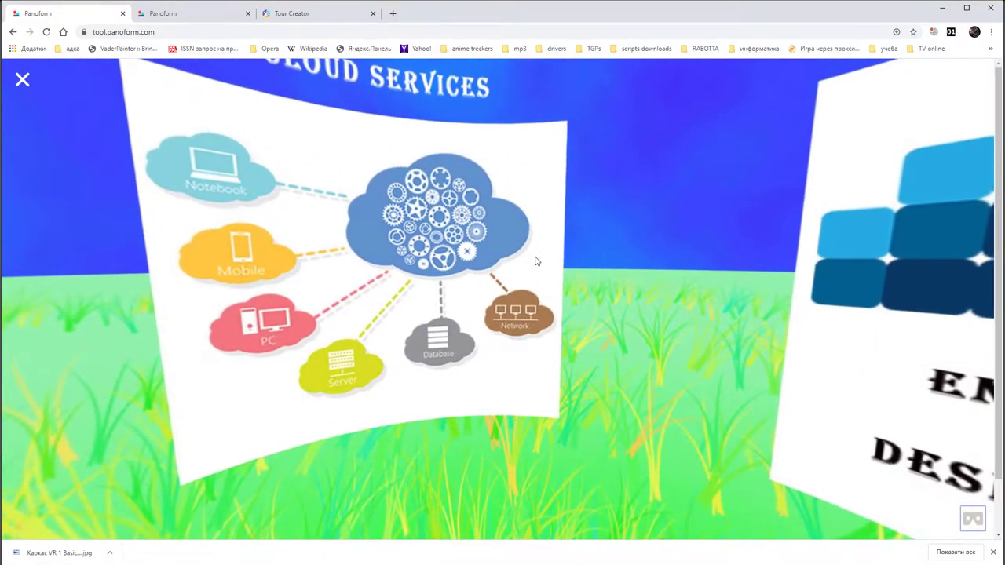
click(22, 79)
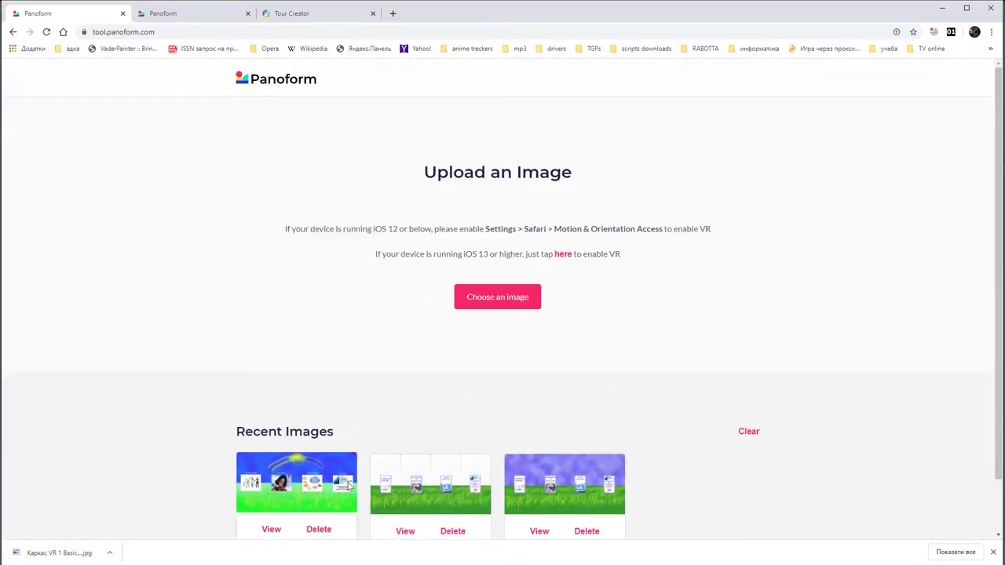
scroll(377, 482, down, 1)
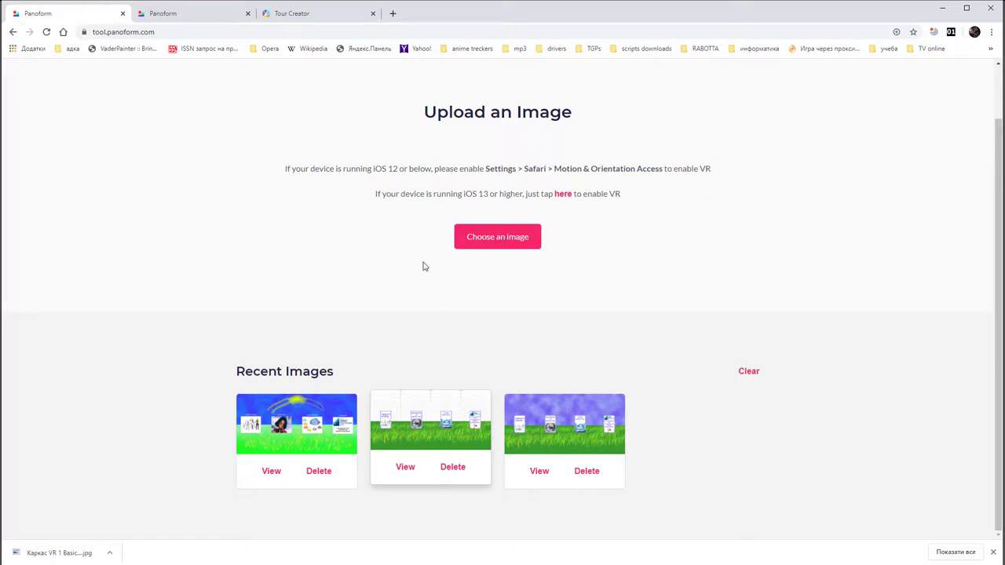
Switch to Google's Tour Creator site, get started and begin a new tour.
click(290, 15)
scroll(460, 149, up, 6)
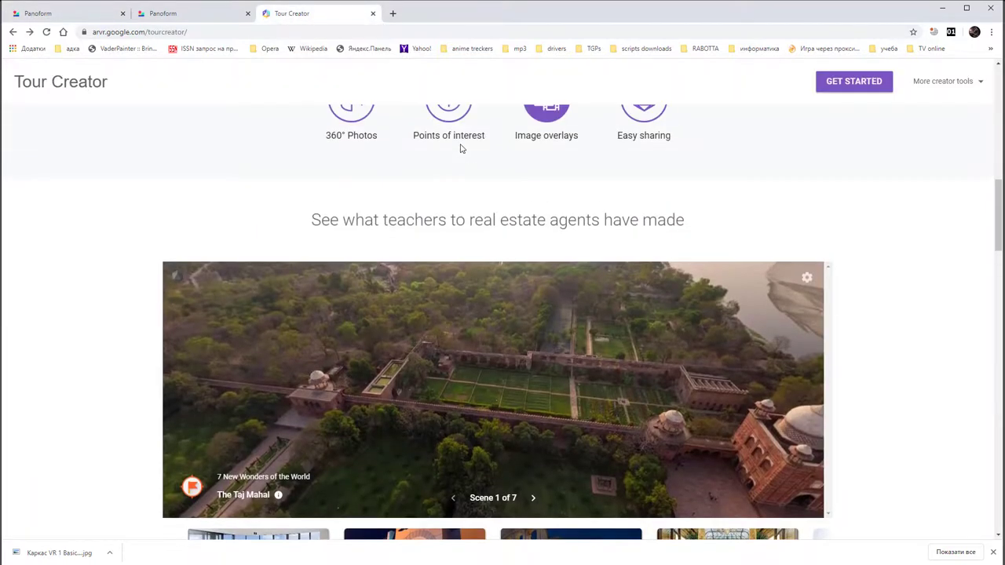
scroll(583, 134, up, 4)
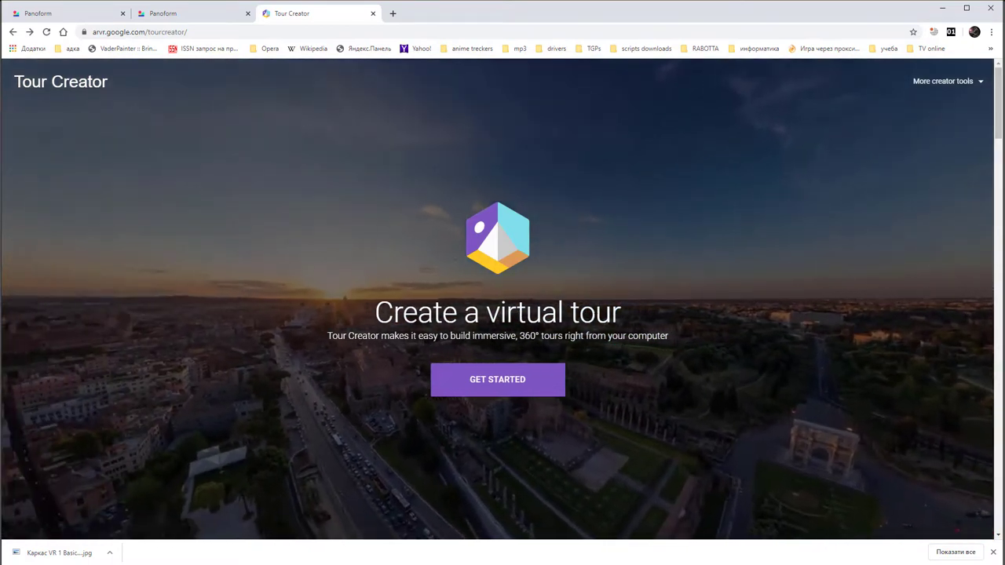
click(465, 384)
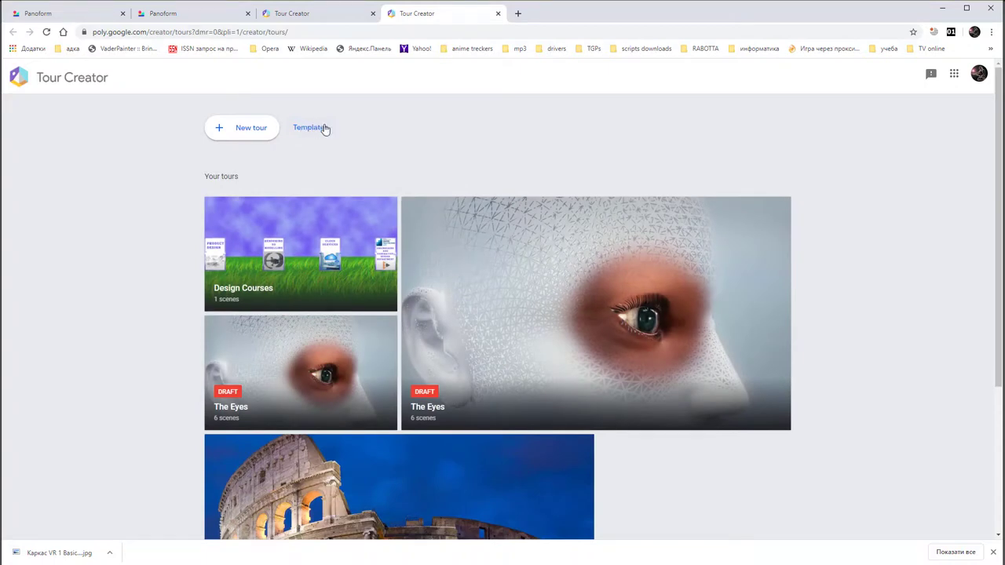
click(252, 134)
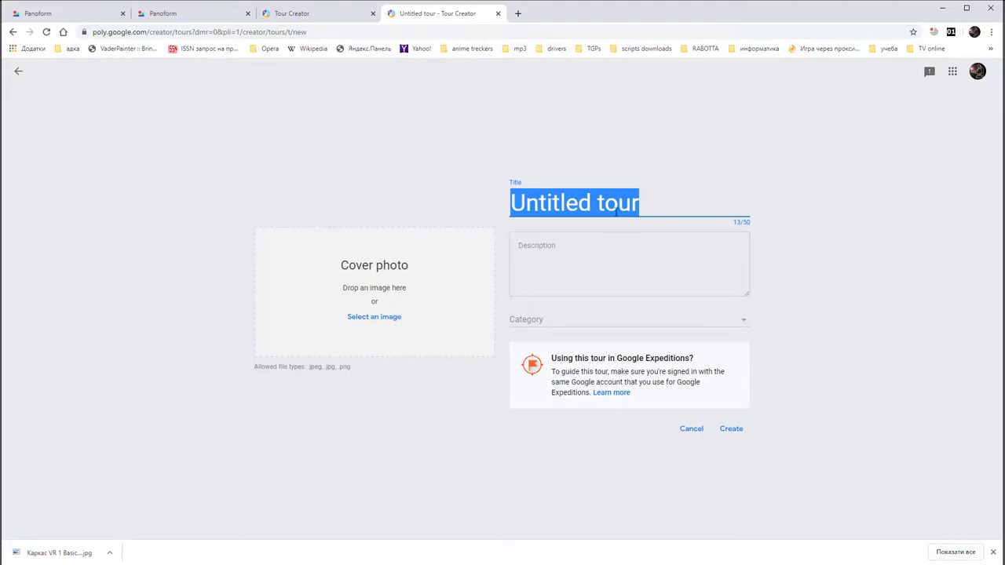
Title the new tour "Educational Project".
click(620, 202)
drag(620, 201, 526, 203)
text(Educatui)
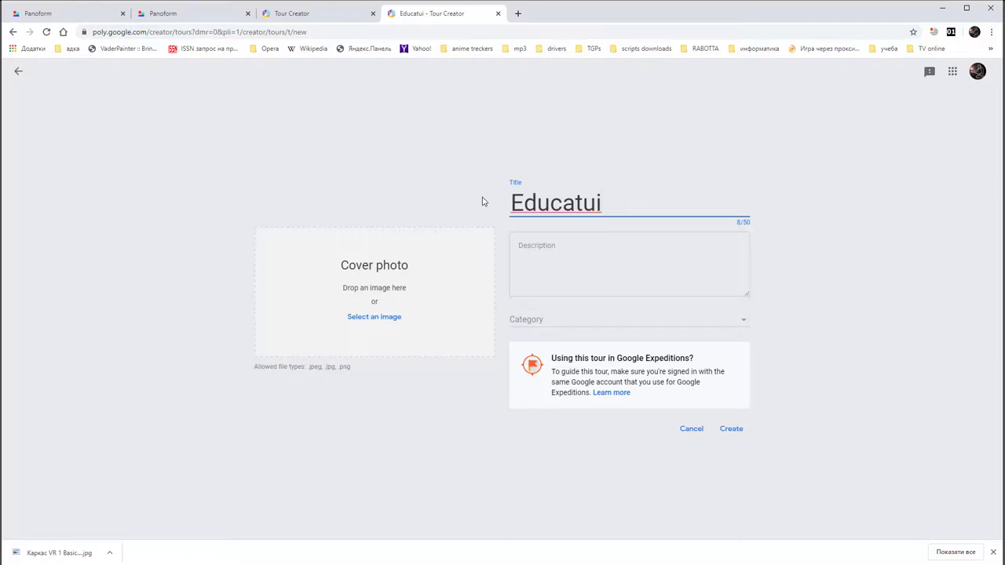
key(BackSpace)
key(BackSpace)
text(ional)
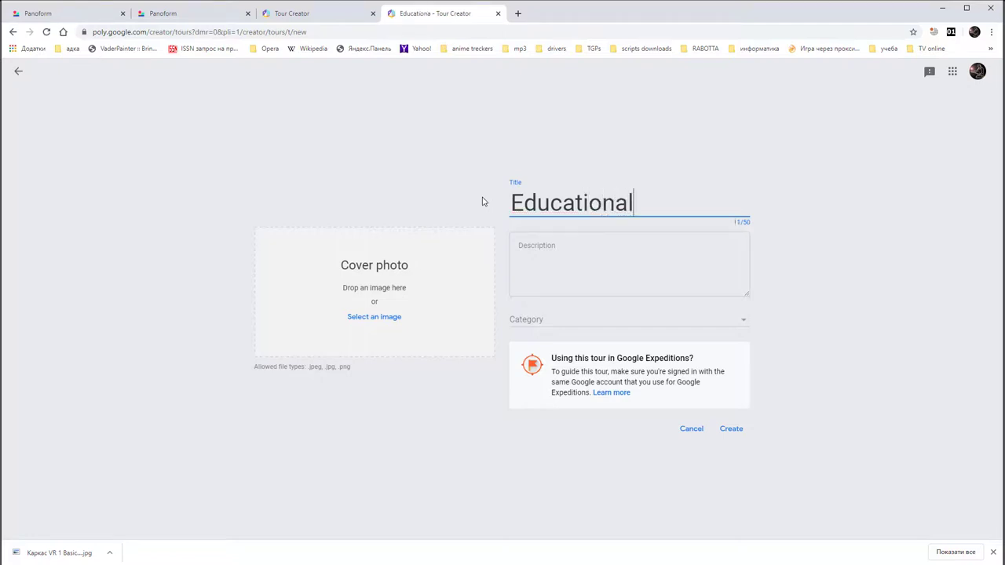
text( Project)
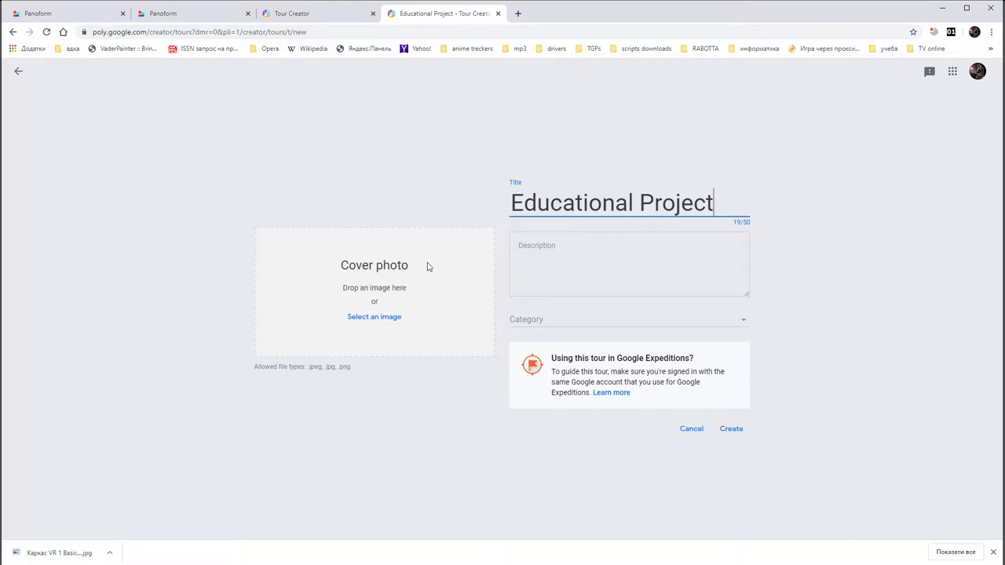
Enter the tour description "Дисципліни Спеціальністі 132 Матеріалознавство".
click(524, 248)
text(De)
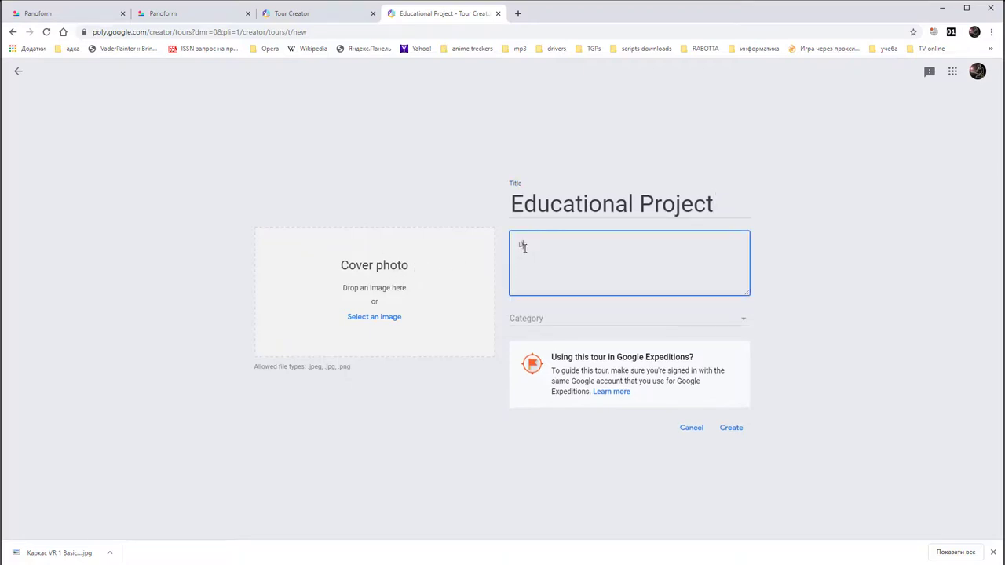
key(BackSpace)
key(BackSpace)
text(De)
key(BackSpace)
key(BackSpace)
text(Дисципліни Спеціальності )
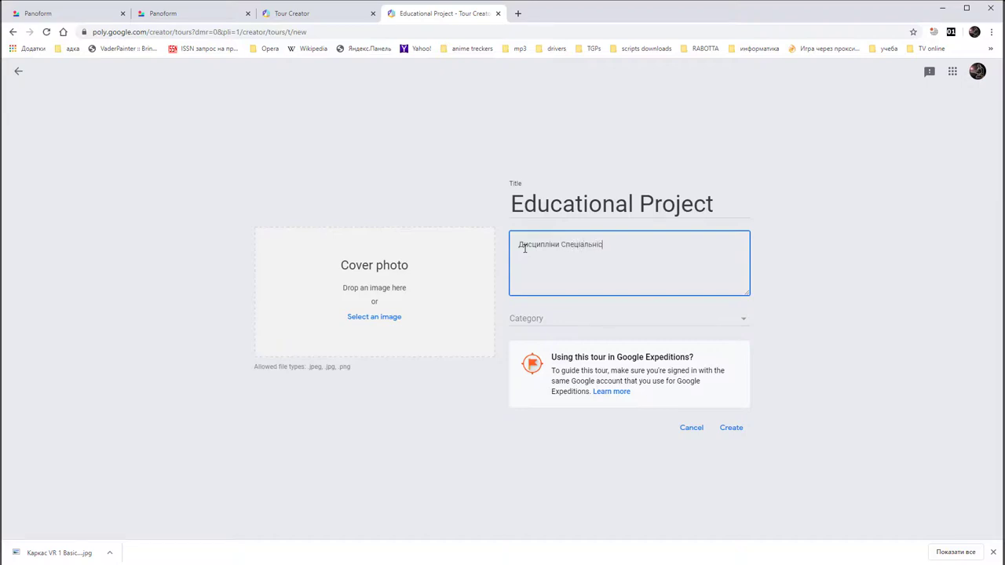
text(14)
text(2)
text( Матеріа)
text(лоз)
text(нав)
key(BackSpace)
text(авство)
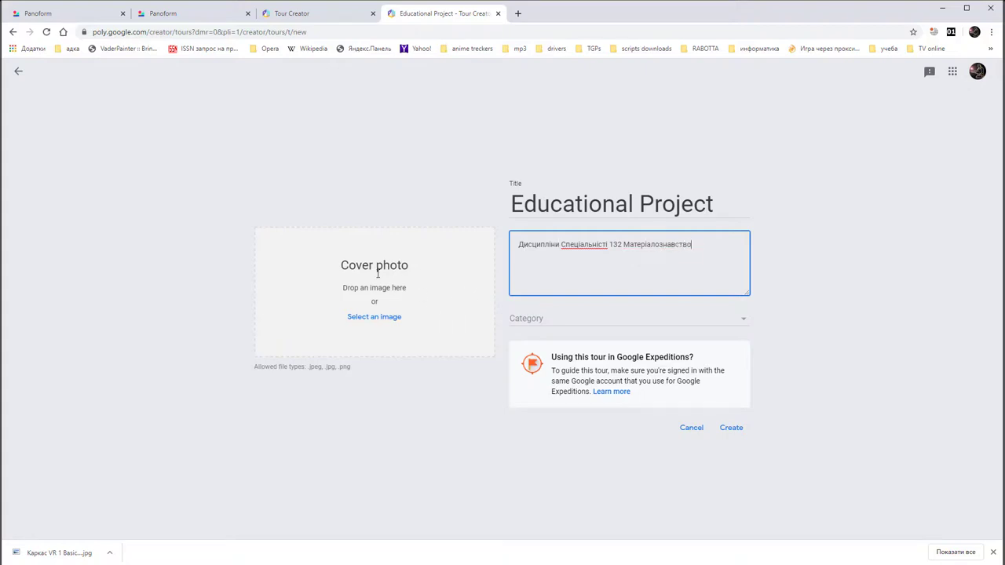
Add the "Lab 01" image from the 3D VR folder as the tour's cover photo.
click(391, 320)
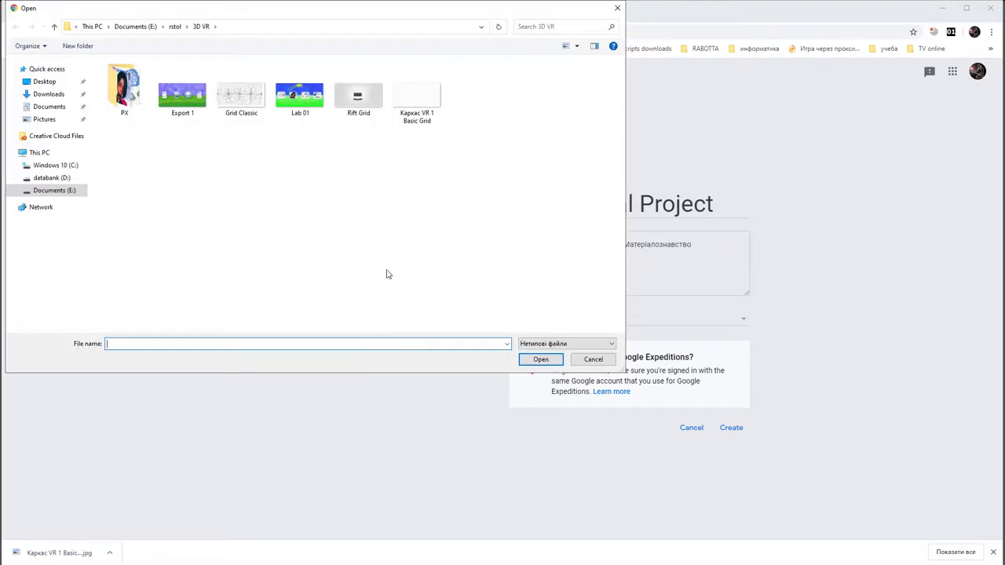
double_click(298, 94)
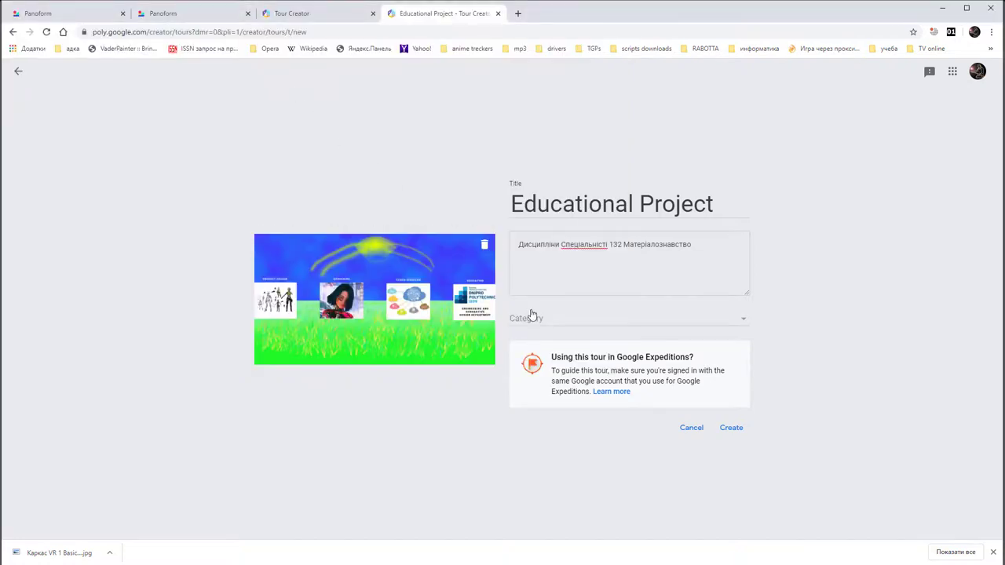
click(599, 256)
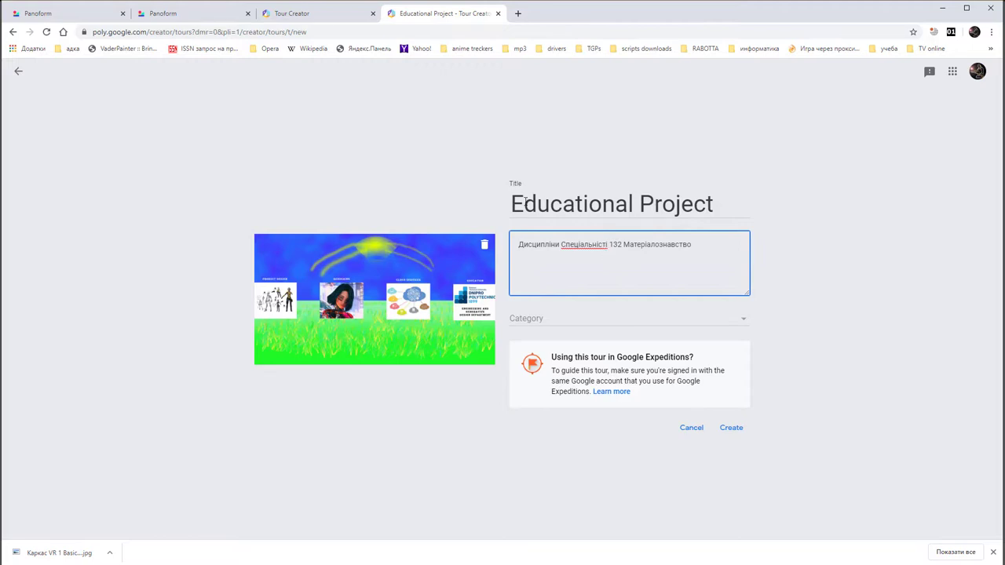
key(Right)
key(Right)
key(Right)
key(Right)
key(Right)
key(Right)
drag(718, 258, 508, 242)
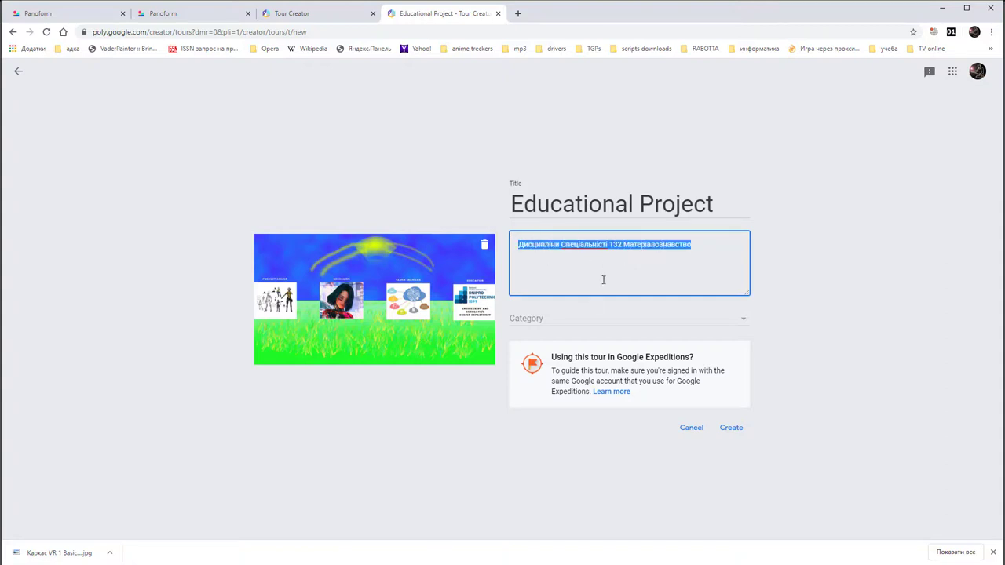
Create the tour and add its first scene by uploading the "Lab 01" 360° image from the 3D VR folder.
click(731, 431)
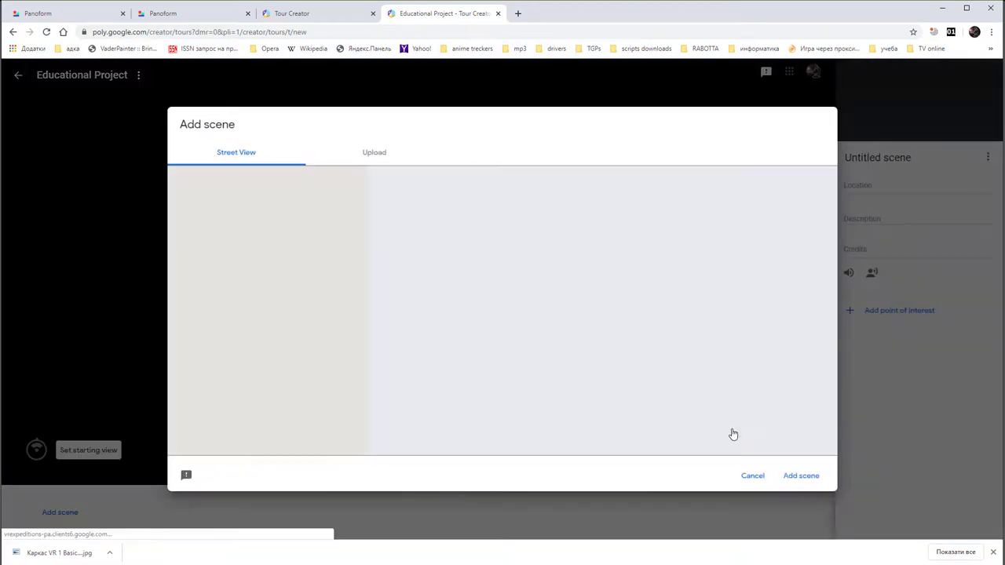
click(374, 154)
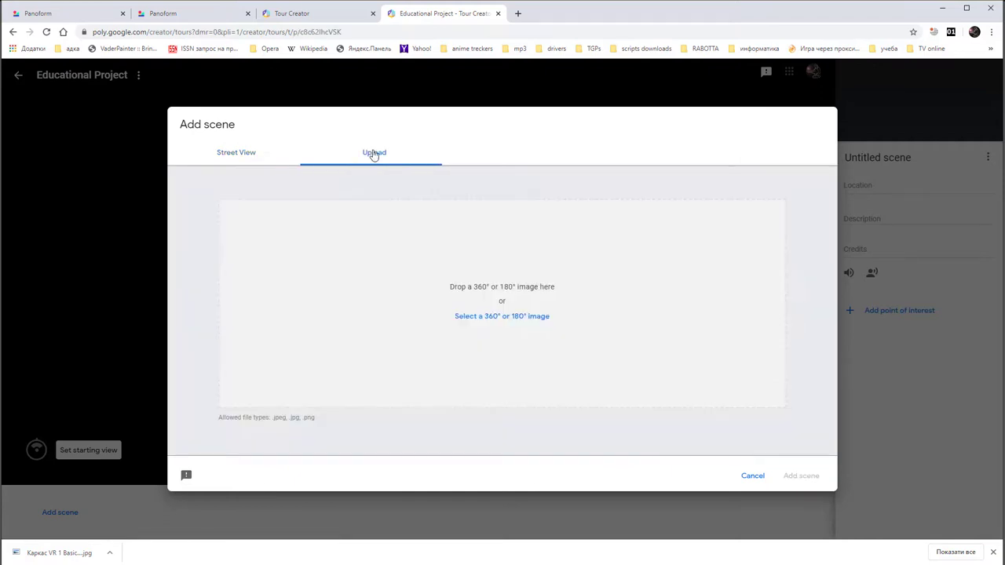
click(500, 318)
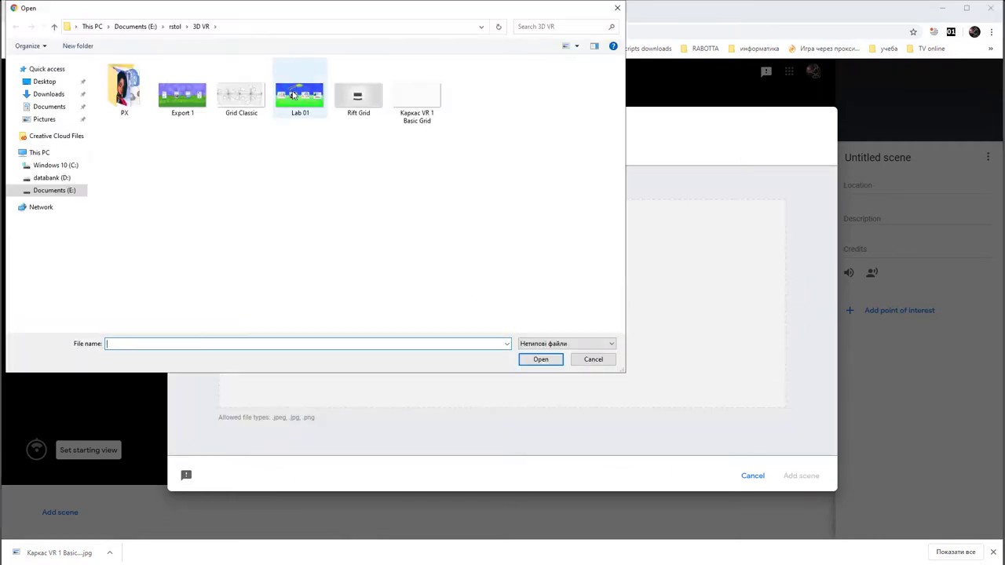
double_click(295, 95)
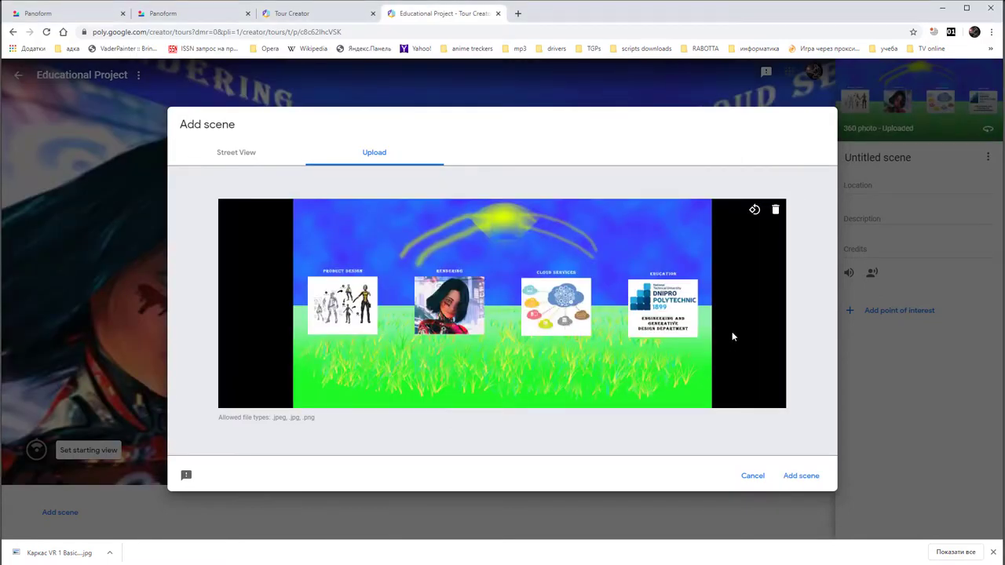
click(800, 477)
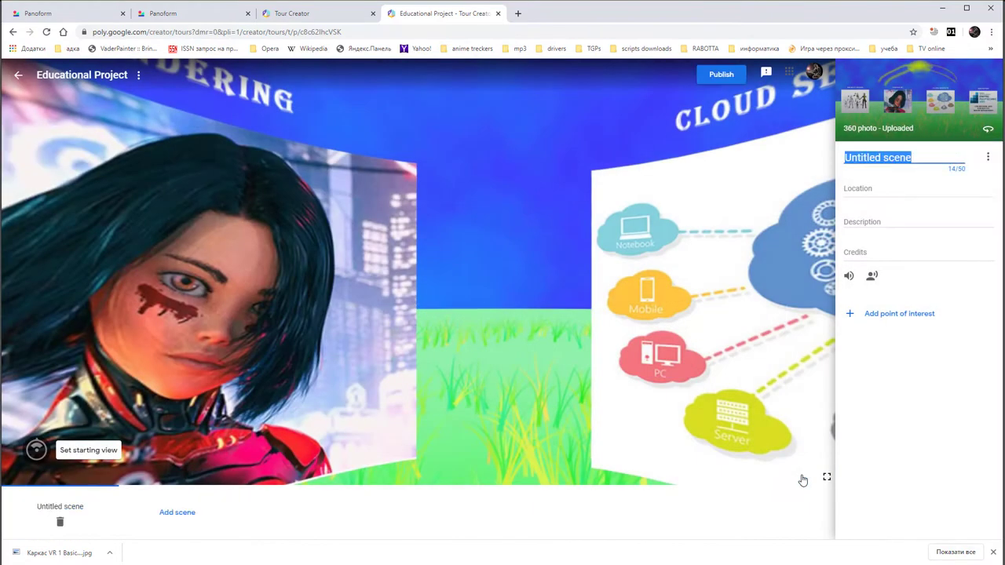
Replace the untitled scene's title with "Увгсфешщтфд Зкщоусе" and select the whole title for re-entry.
drag(547, 249, 709, 233)
click(919, 157)
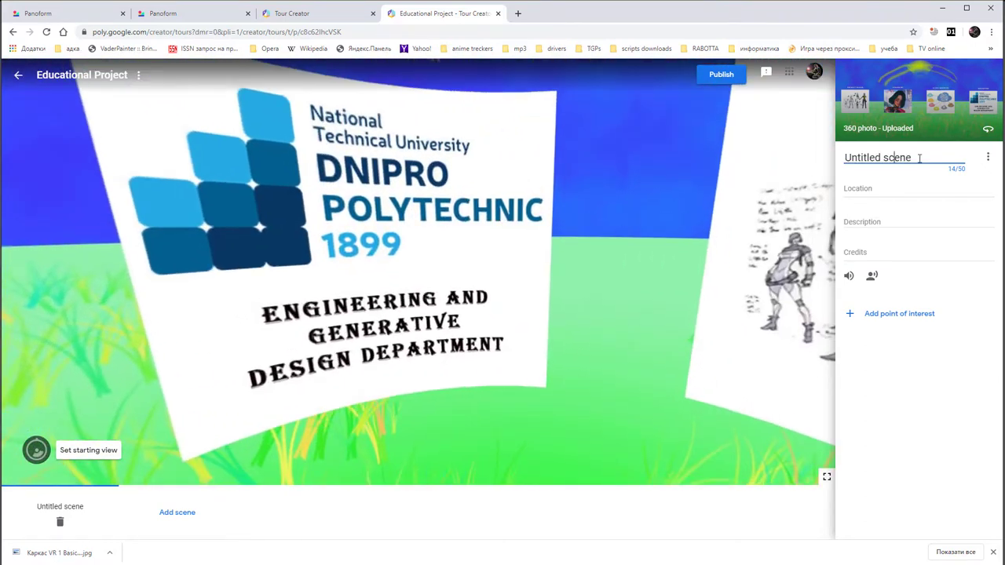
drag(927, 156, 813, 156)
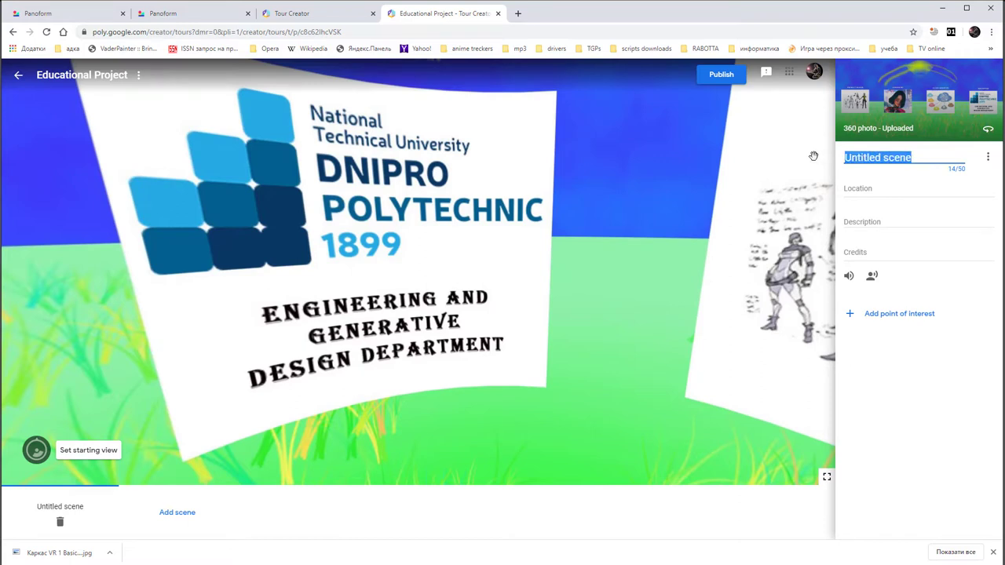
text(Увгсфешщтфд)
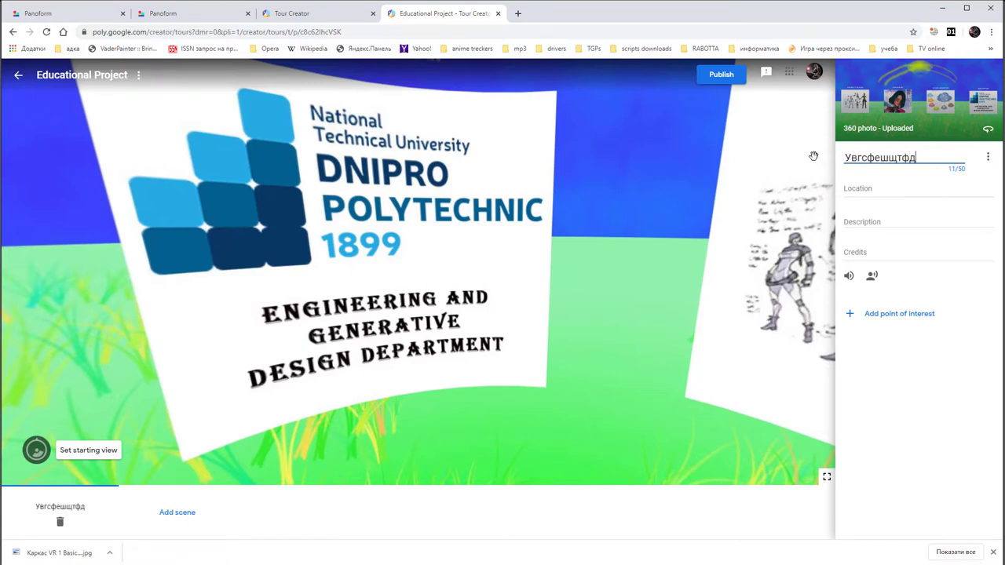
text( Зкщоусе)
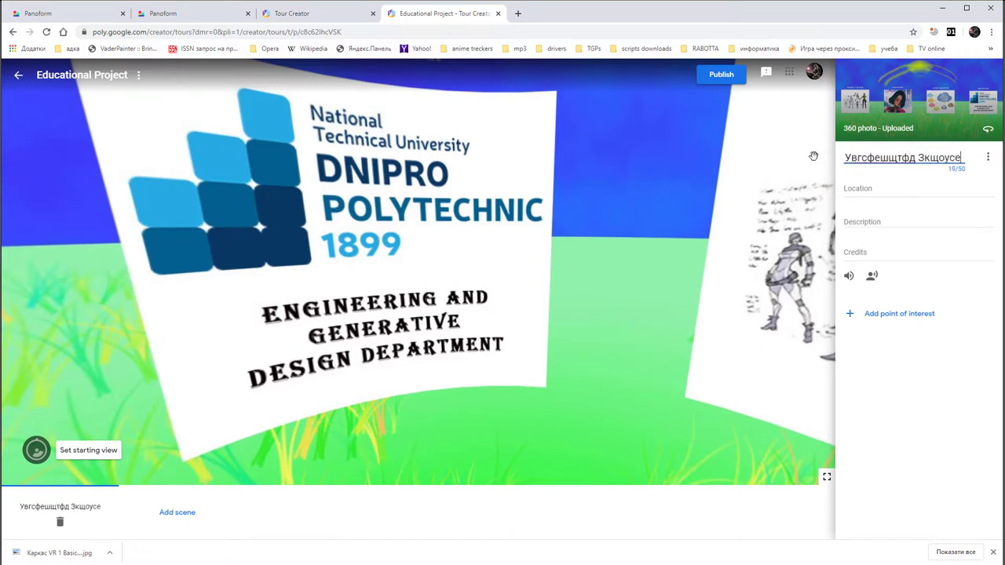
key(ctrl+a)
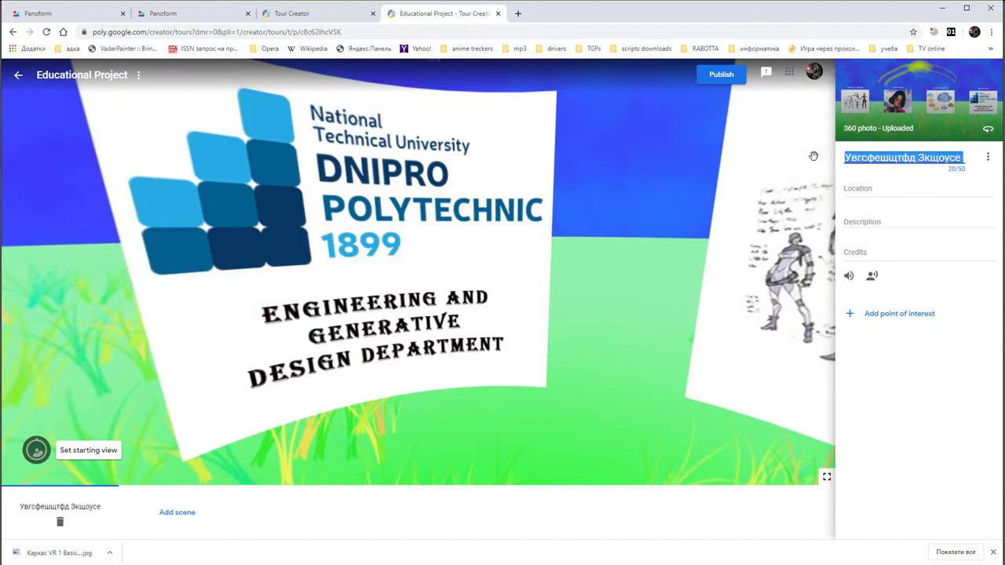